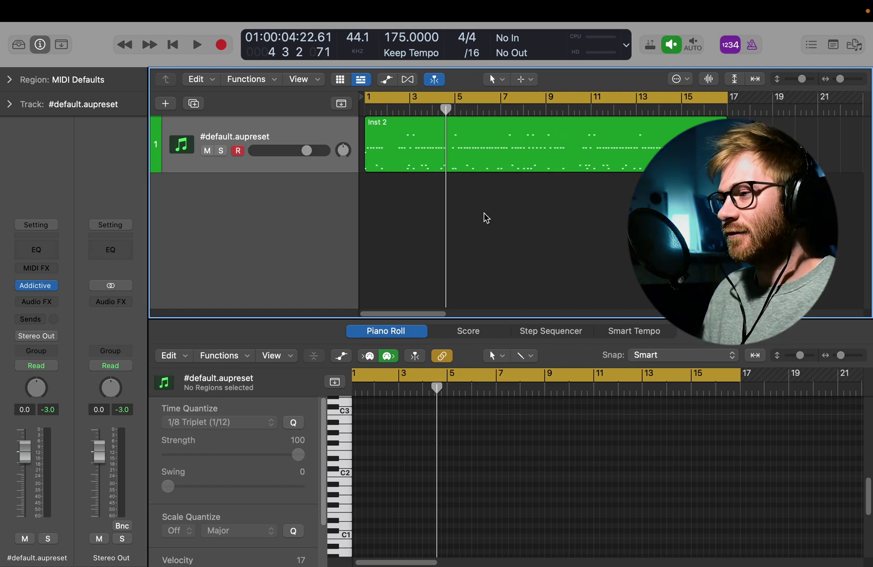
Color the Inst 2 region red
{"action": "left_click", "coordinate": [419, 157]}
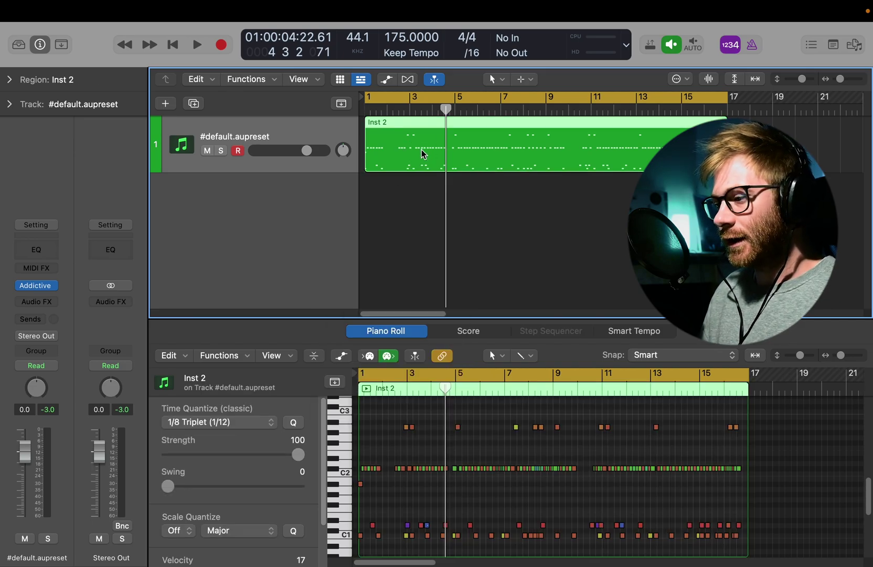
{"action": "key", "text": "alt+c"}
{"action": "left_click", "coordinate": [513, 430]}
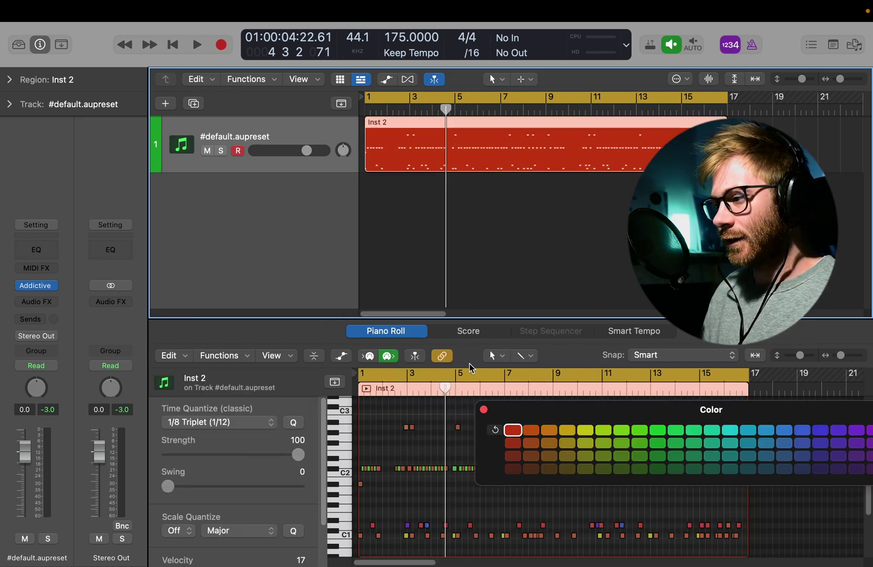
Rename the #default.aupreset track to Acoustic Drums
{"action": "double_click", "coordinate": [232, 136]}
{"action": "type", "text": "Acoustic"}
{"action": "type", "text": "Drums"}
{"action": "key", "text": "Return"}
Color the Acoustic Drums track red and give it a drum kit icon
{"action": "key", "text": "alt+c"}
{"action": "key", "text": "x"}
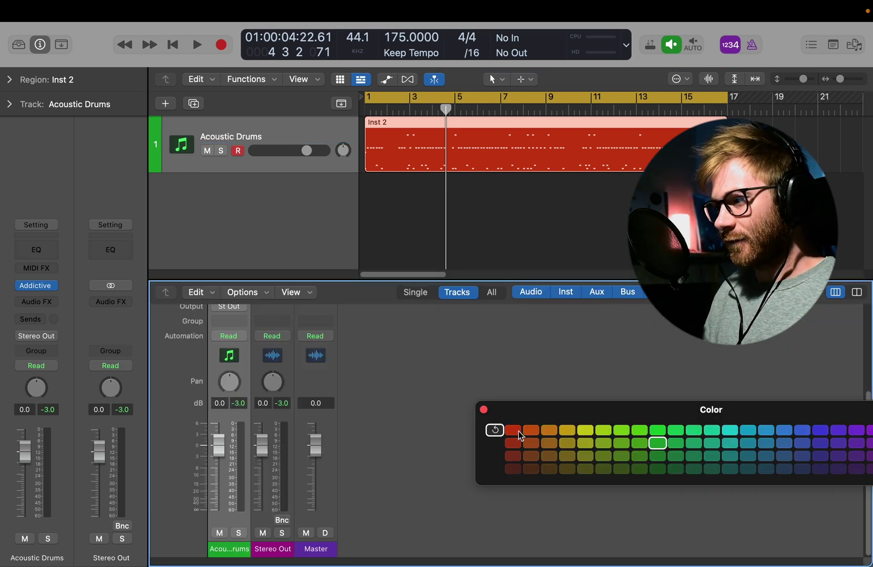
{"action": "left_click", "coordinate": [518, 431]}
{"action": "key", "text": "x"}
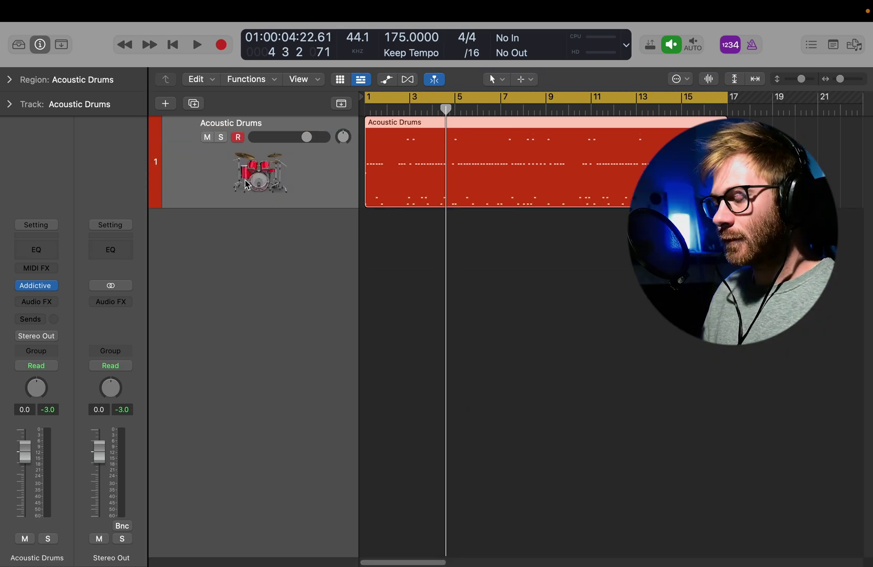
Open the Acoustic Drums region in the Piano Roll and enlarge the editor area
{"action": "double_click", "coordinate": [387, 170]}
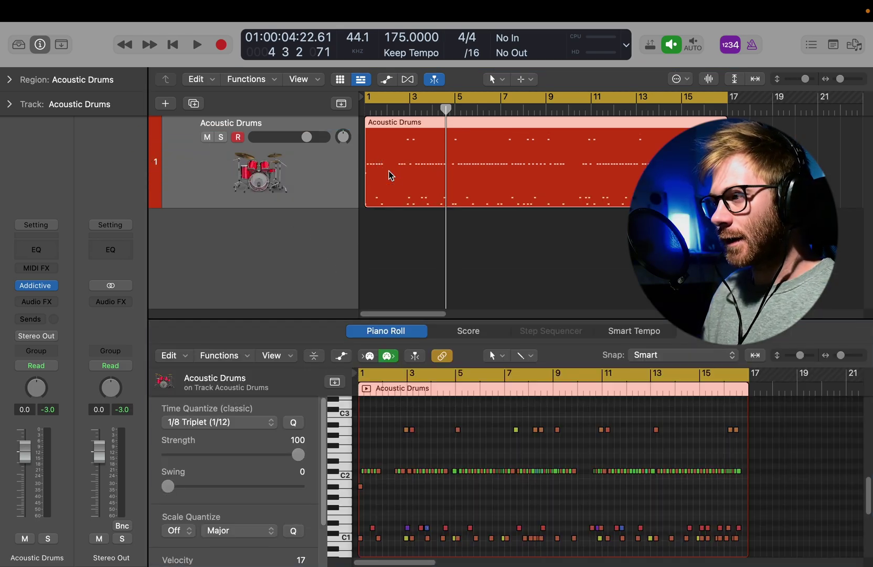
{"action": "scroll", "coordinate": [435, 439], "scroll_direction": "up", "scroll_amount": 3}
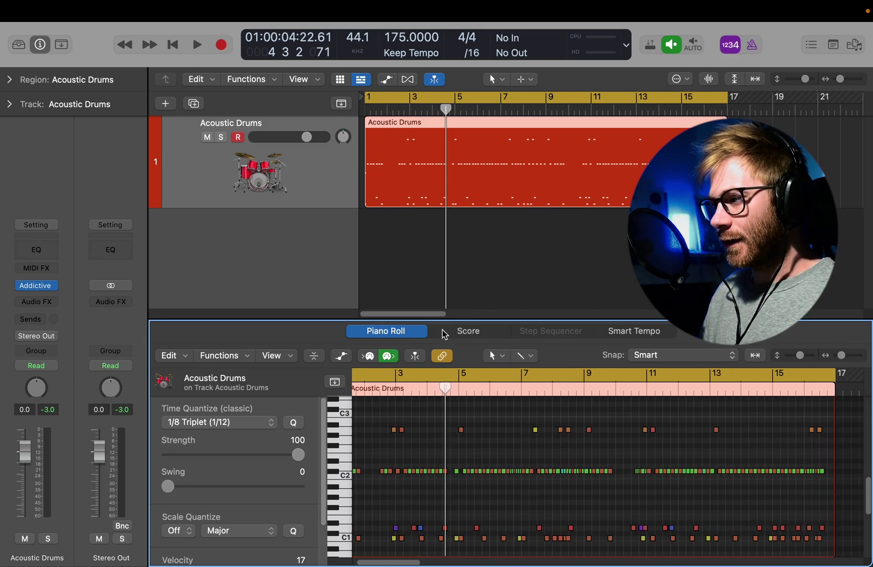
{"action": "left_click_drag", "start_coordinate": [452, 318], "coordinate": [452, 233]}
{"action": "scroll", "coordinate": [428, 342], "scroll_direction": "left", "scroll_amount": 2}
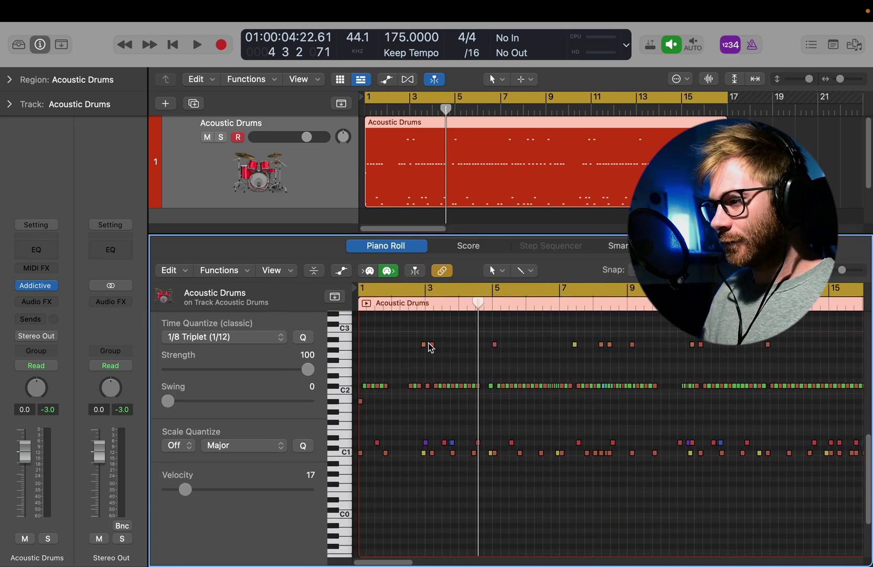
Play the Acoustic Drums region from the beginning of the project to review the part
{"action": "key", "text": "Return"}
{"action": "key", "text": "space"}
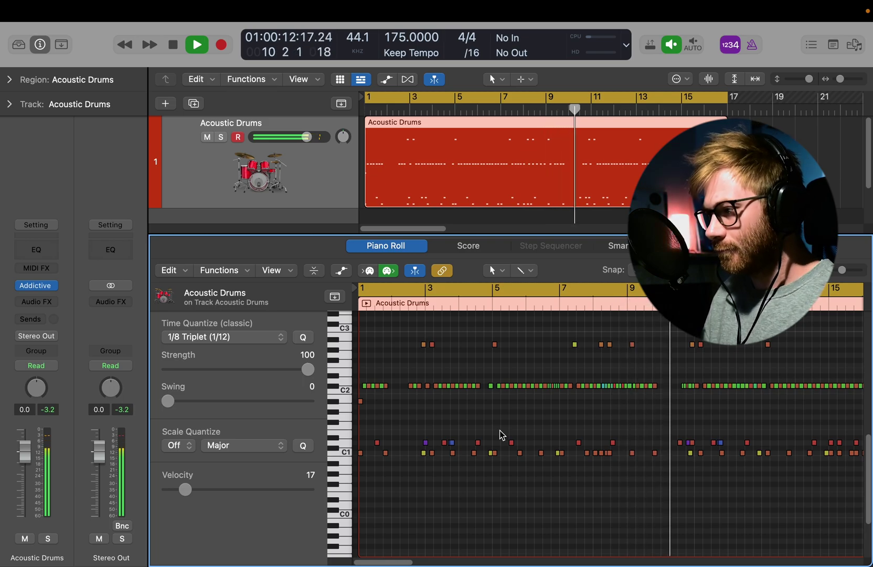
{"action": "key", "text": "super+Right"}
{"action": "key", "text": "super+Right"}
{"action": "key", "text": "super+Right"}
{"action": "key", "text": "super+Right"}
{"action": "key", "text": "super+Right"}
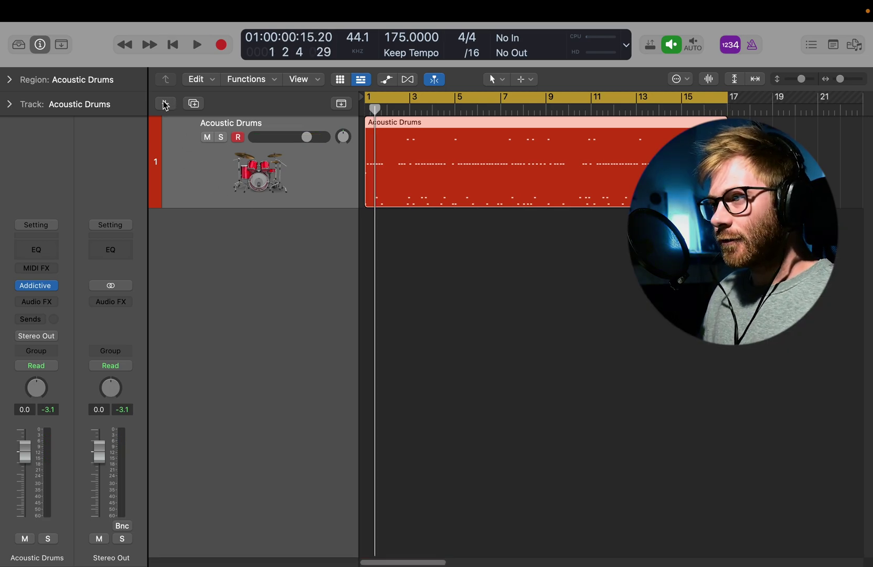
Create one software instrument track using Drum Synth in Stereo
{"action": "left_click", "coordinate": [165, 104]}
{"action": "left_click", "coordinate": [336, 169]}
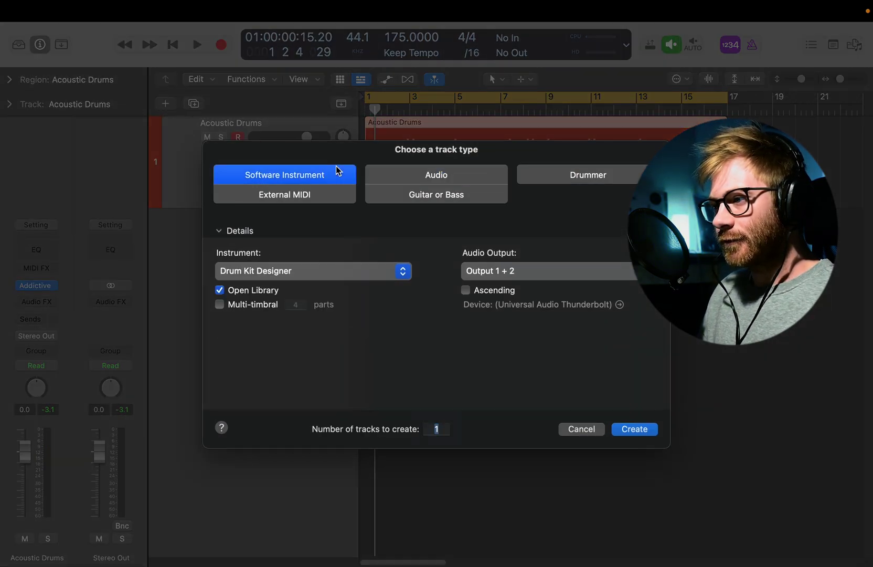
{"action": "left_click", "coordinate": [402, 271]}
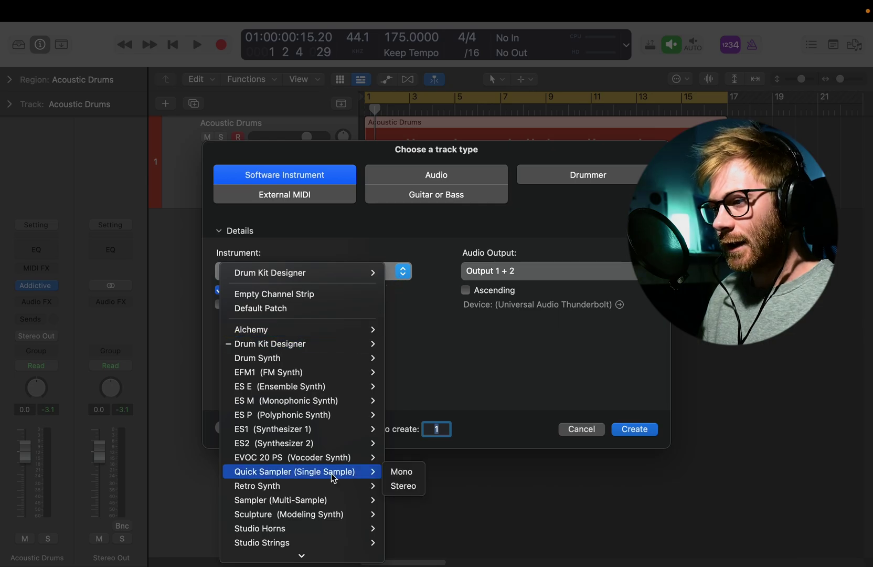
{"action": "mouse_move", "coordinate": [321, 359]}
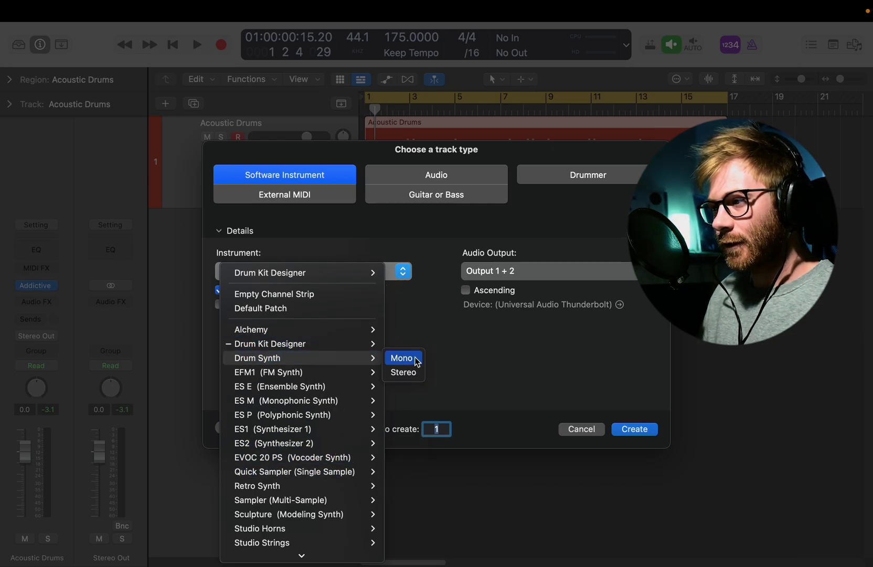
{"action": "left_click", "coordinate": [405, 372]}
{"action": "key", "text": "Return"}
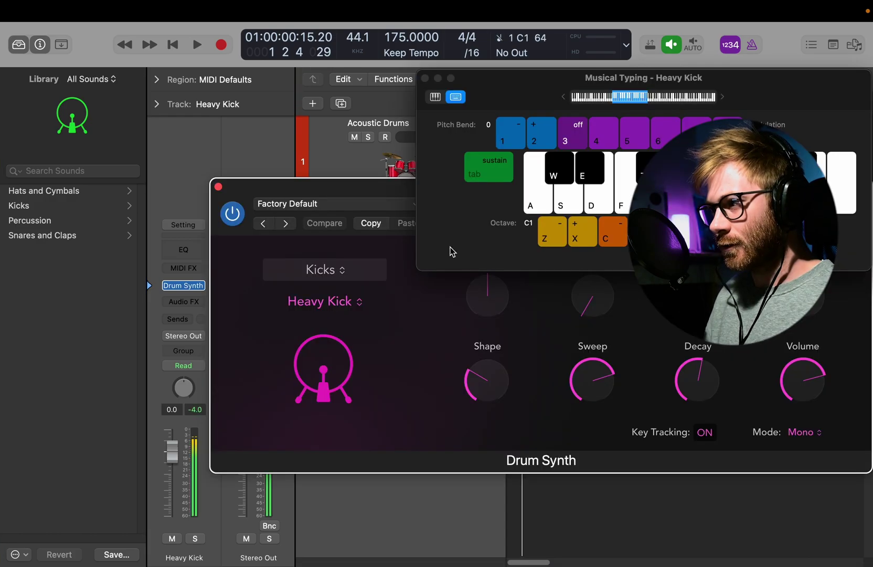
Play test notes on Heavy Kick and switch Drum Synth to the Percussion category's Shaker
{"action": "key", "text": "d"}
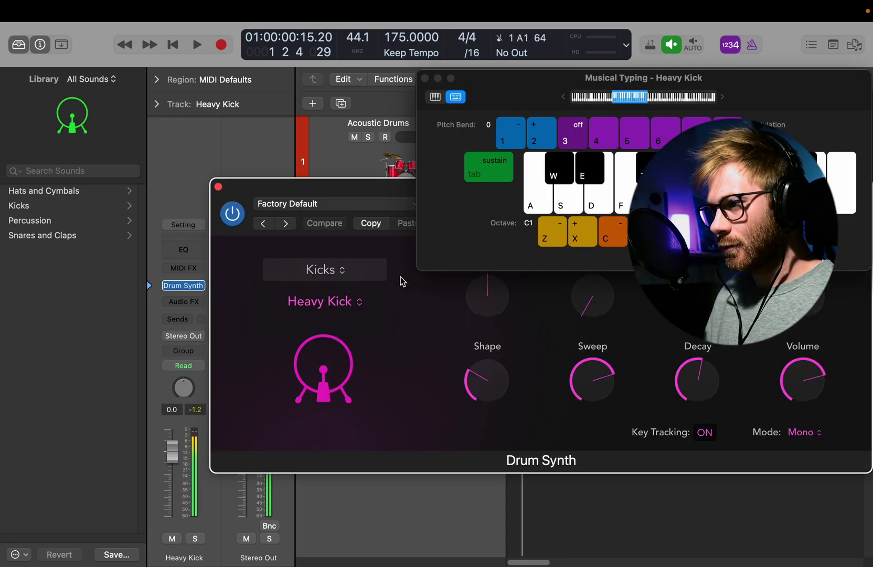
{"action": "left_click", "coordinate": [354, 272]}
{"action": "left_click", "coordinate": [350, 288]}
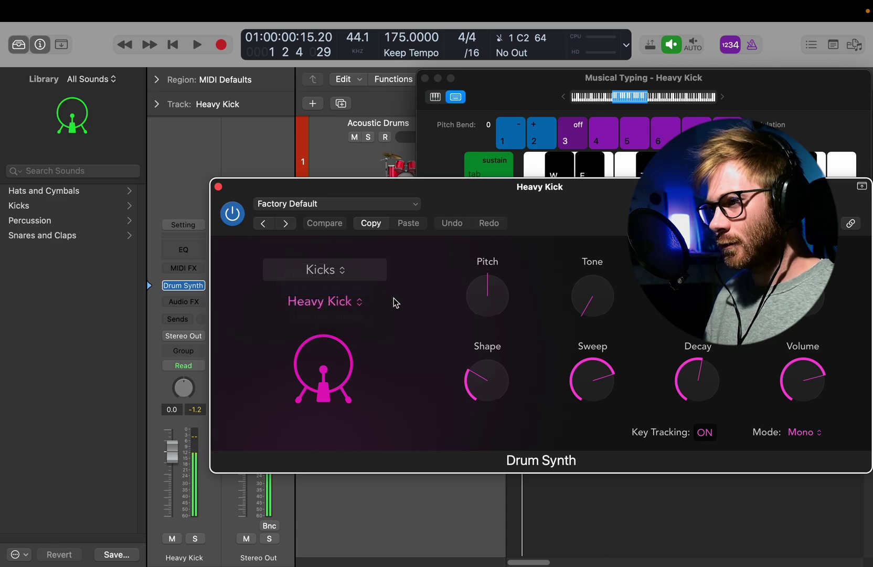
{"action": "key", "text": "a"}
{"action": "key", "text": "s"}
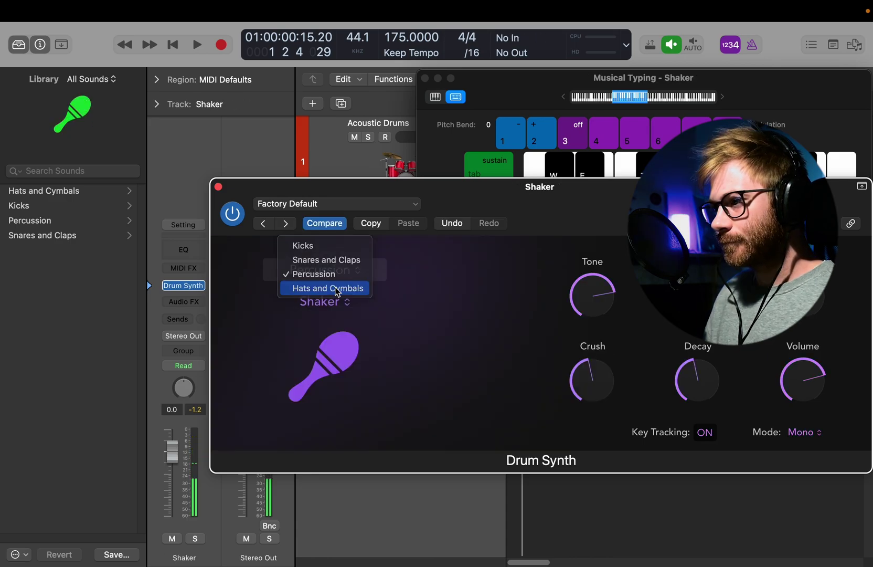
Switch Drum Synth to Hats and Cymbals, audition the crash, and choose the Sharp Hi-Hat sound
{"action": "left_click", "coordinate": [336, 290]}
{"action": "key", "text": "a"}
{"action": "key", "text": "a"}
{"action": "left_click", "coordinate": [367, 300]}
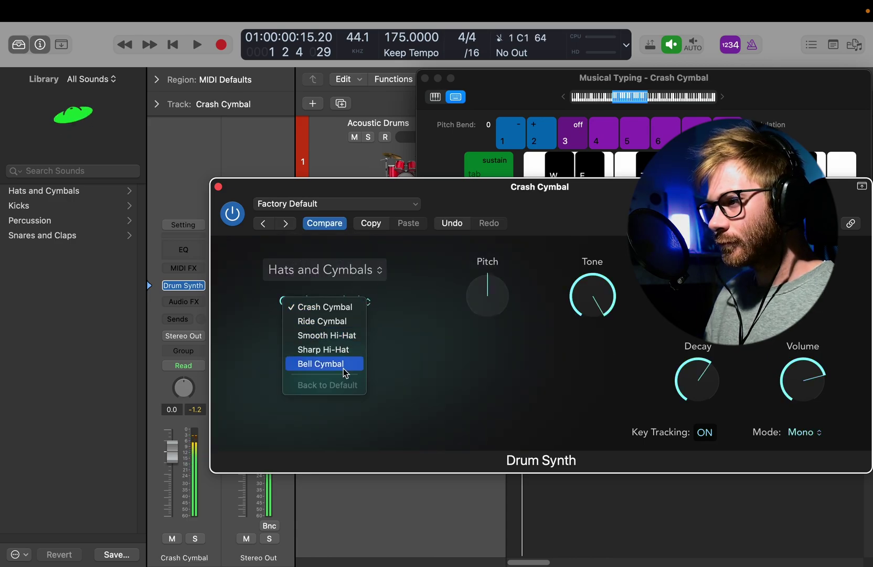
{"action": "left_click", "coordinate": [343, 348]}
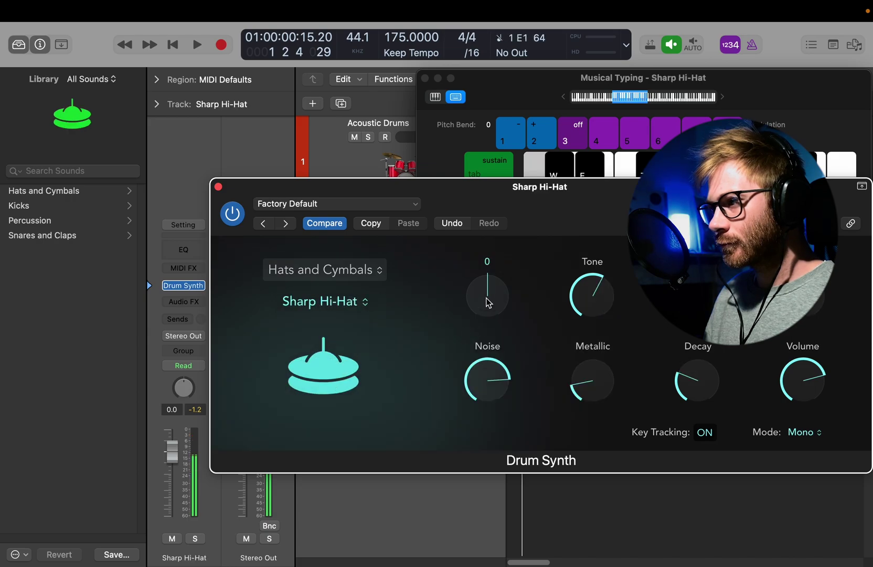
Close the Drum Synth and Musical Typing windows and color the Sharp Hi-Hat track yellow
{"action": "key", "text": "super+w"}
{"action": "key", "text": "super+k"}
{"action": "key", "text": "t"}
{"action": "key", "text": "Escape"}
{"action": "key", "text": "alt+c"}
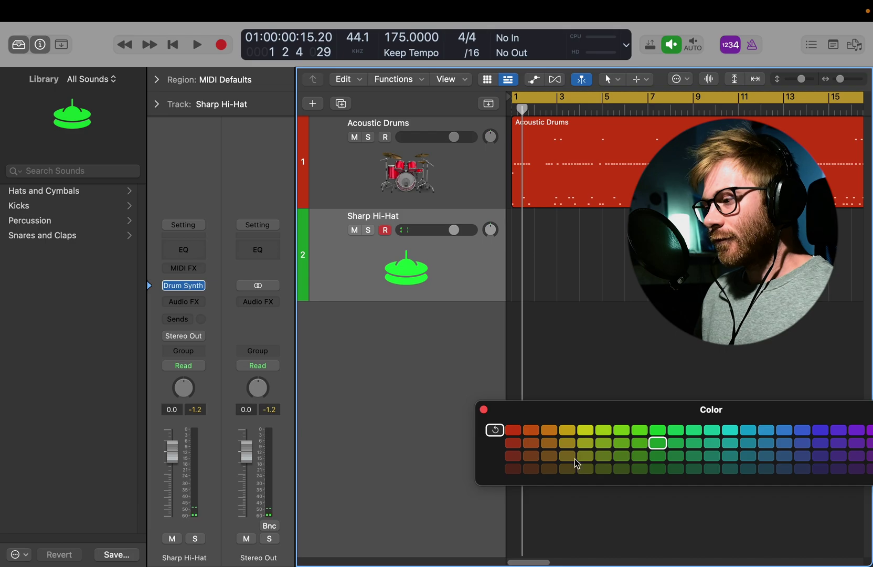
{"action": "left_click", "coordinate": [578, 429]}
{"action": "key", "text": "alt+c"}
Draw a new region at bar 1 on the Sharp Hi-Hat track with the Pencil tool and open it in the Piano Roll
{"action": "key", "text": "t"}
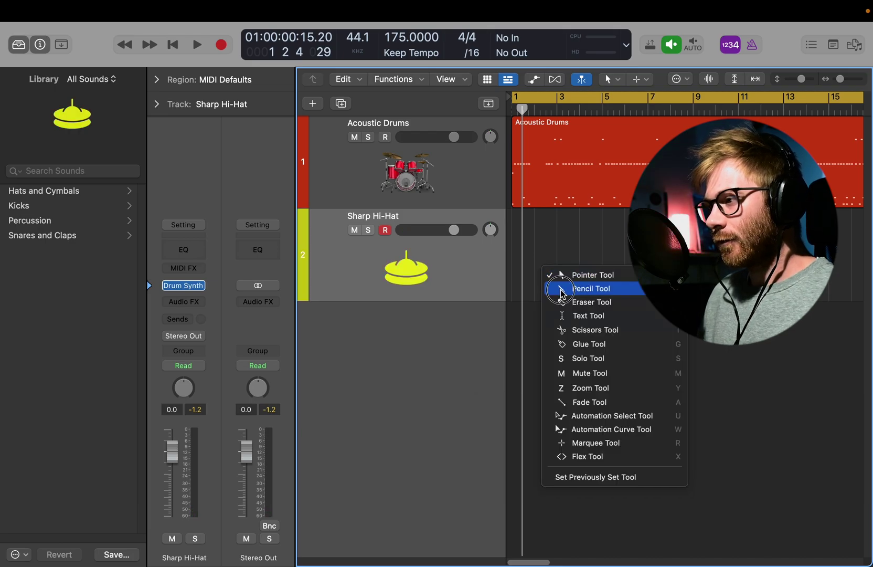
{"action": "left_click", "coordinate": [561, 290]}
{"action": "left_click", "coordinate": [518, 244]}
{"action": "key", "text": "p"}
{"action": "left_click", "coordinate": [513, 471]}
Draw four consecutive C3 notes at the start of the Sharp Hi-Hat region, add further notes after them, and play the pattern
{"action": "key", "text": "t"}
{"action": "key", "text": "p"}
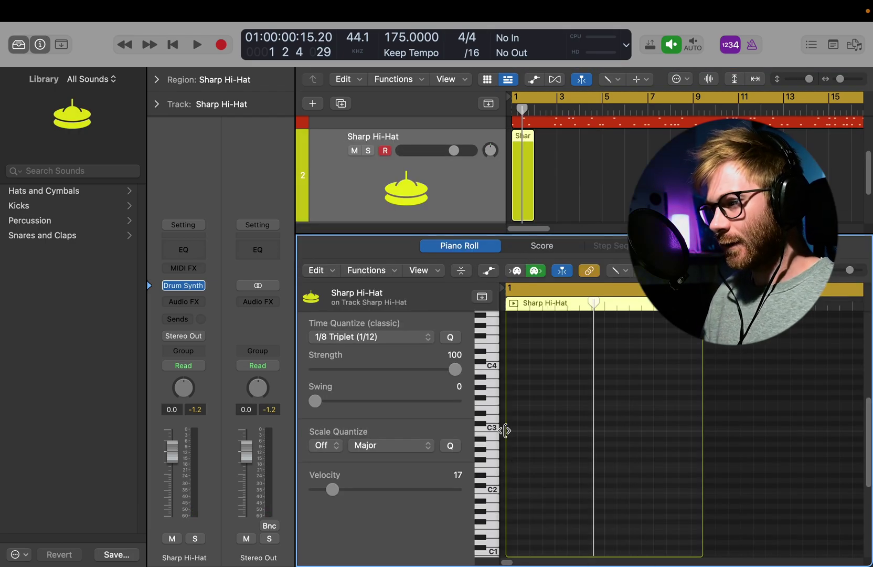
{"action": "left_click", "coordinate": [509, 428]}
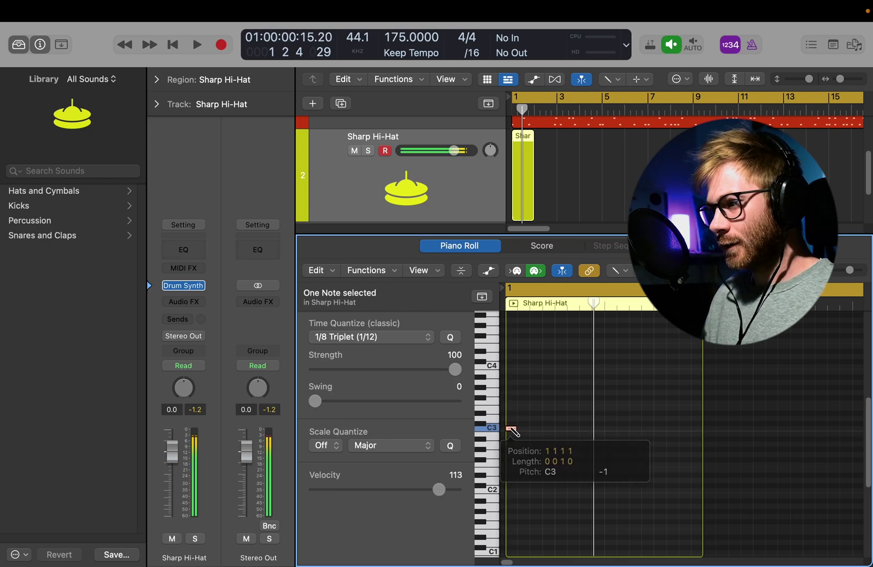
{"action": "left_click", "coordinate": [517, 429]}
{"action": "left_click", "coordinate": [529, 429]}
{"action": "left_click", "coordinate": [542, 428]}
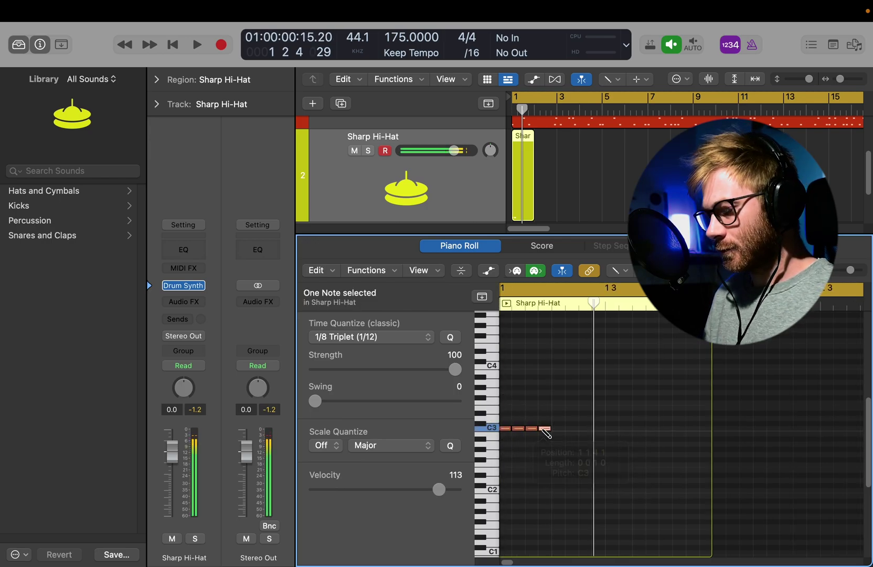
{"action": "key", "text": "space"}
{"action": "key", "text": "space"}
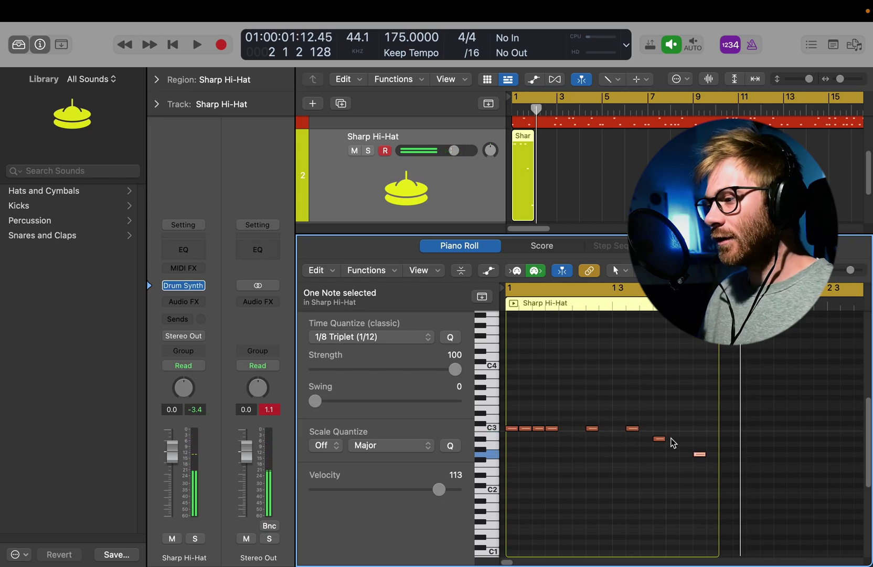
Try the last hi-hat note at a higher pitch and clear the notes from the Sharp Hi-Hat region
{"action": "left_click", "coordinate": [410, 194]}
{"action": "left_click", "coordinate": [554, 423]}
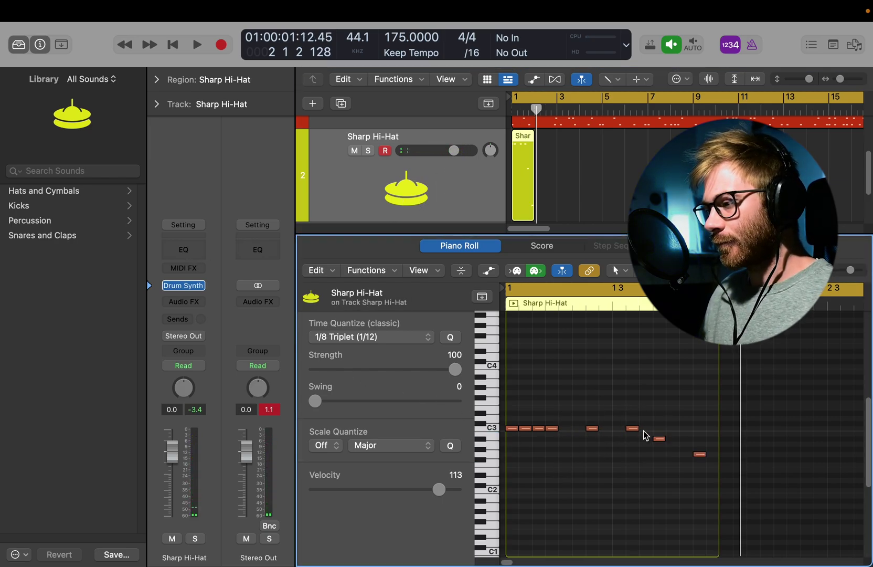
{"action": "mouse_move", "coordinate": [700, 454]}
{"action": "left_mouse_down"}
{"action": "mouse_move", "coordinate": [700, 502]}
{"action": "mouse_move", "coordinate": [697, 351]}
{"action": "left_mouse_up"}
{"action": "left_click", "coordinate": [673, 330]}
{"action": "scroll", "coordinate": [672, 351], "scroll_direction": "up", "scroll_amount": 2}
Replace Drum Synth on the Sharp Hi-Hat track with Ultrabeat and start its step sequencer
{"action": "left_click", "coordinate": [197, 285]}
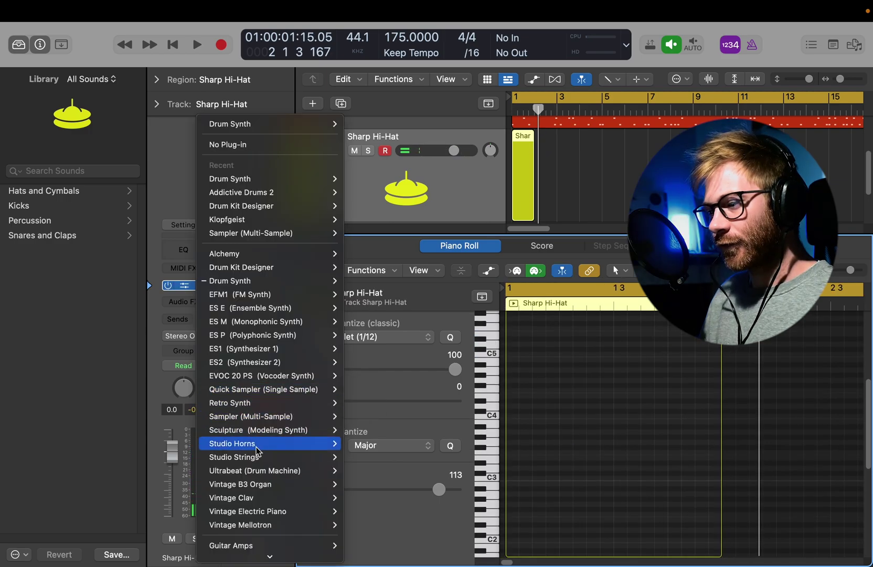
{"action": "mouse_move", "coordinate": [286, 471]}
{"action": "left_click", "coordinate": [379, 472]}
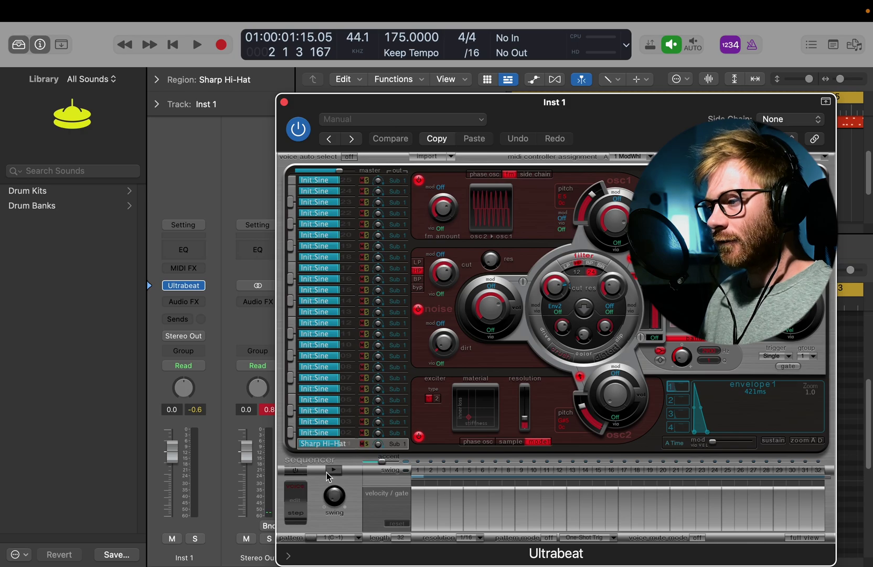
{"action": "left_click", "coordinate": [335, 471]}
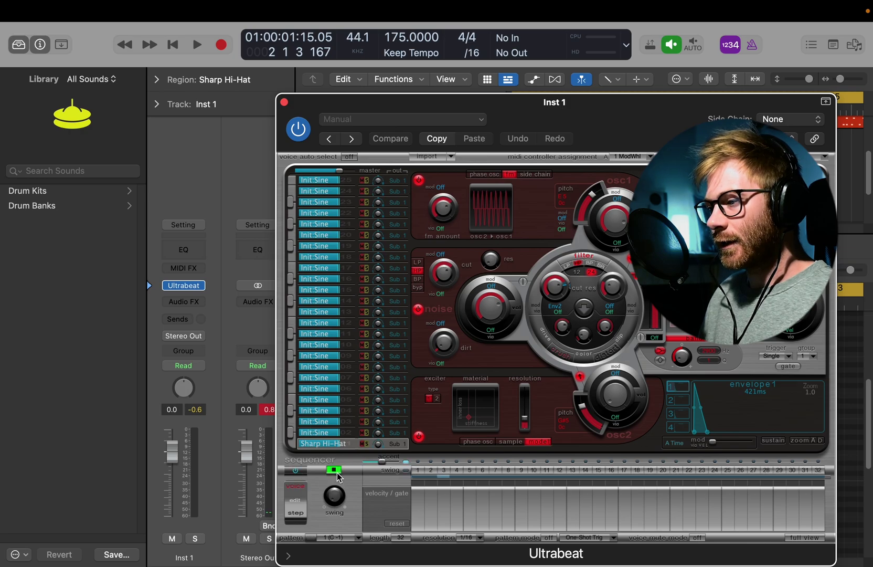
Load the Downtempo Kit 01 drum kit in Ultrabeat and play its built-in sequencer pattern
{"action": "left_click", "coordinate": [462, 116]}
{"action": "left_click", "coordinate": [478, 121]}
{"action": "left_click", "coordinate": [480, 120]}
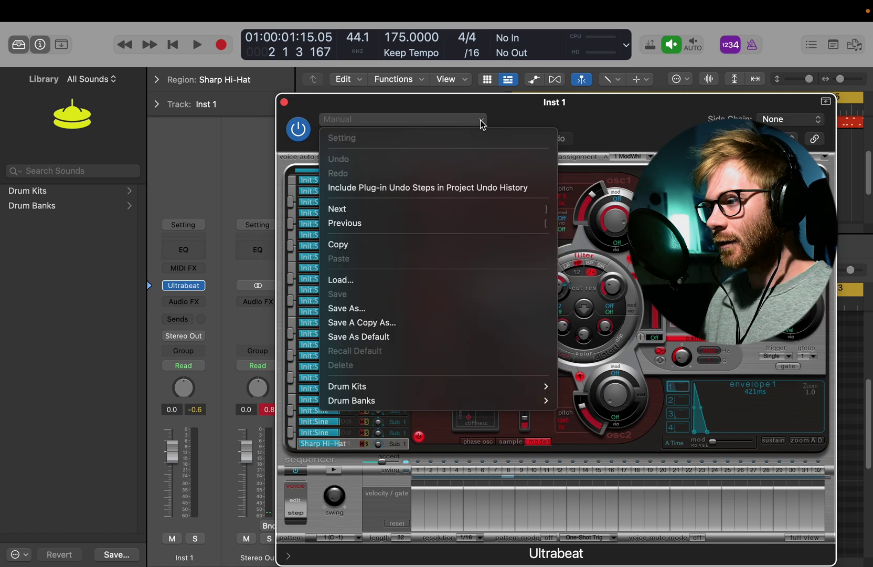
{"action": "left_click", "coordinate": [334, 471]}
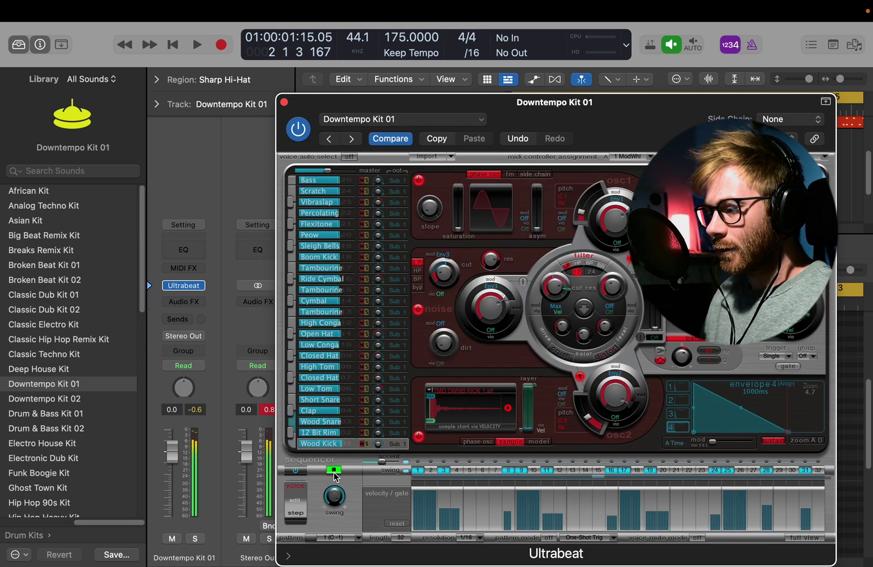
Show the sequencer in full view, place Wood Kick hits on steps 1, 4, 9, 15, 22, 25, 29 and 32, and play the pattern
{"action": "left_click", "coordinate": [804, 537]}
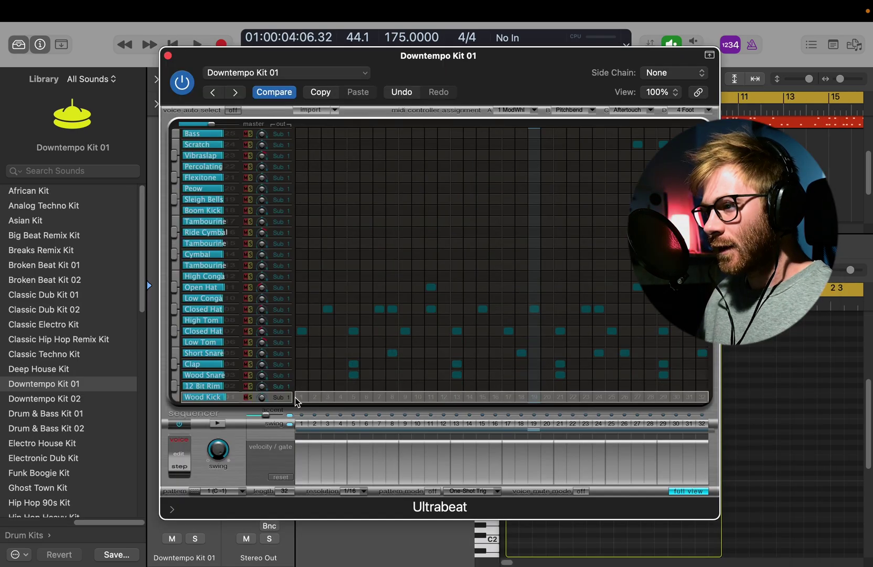
{"action": "left_click", "coordinate": [302, 397]}
{"action": "left_click", "coordinate": [341, 397]}
{"action": "left_click", "coordinate": [405, 397]}
{"action": "left_click", "coordinate": [481, 397]}
{"action": "left_click", "coordinate": [573, 396]}
{"action": "left_click", "coordinate": [612, 397]}
{"action": "left_click", "coordinate": [663, 397]}
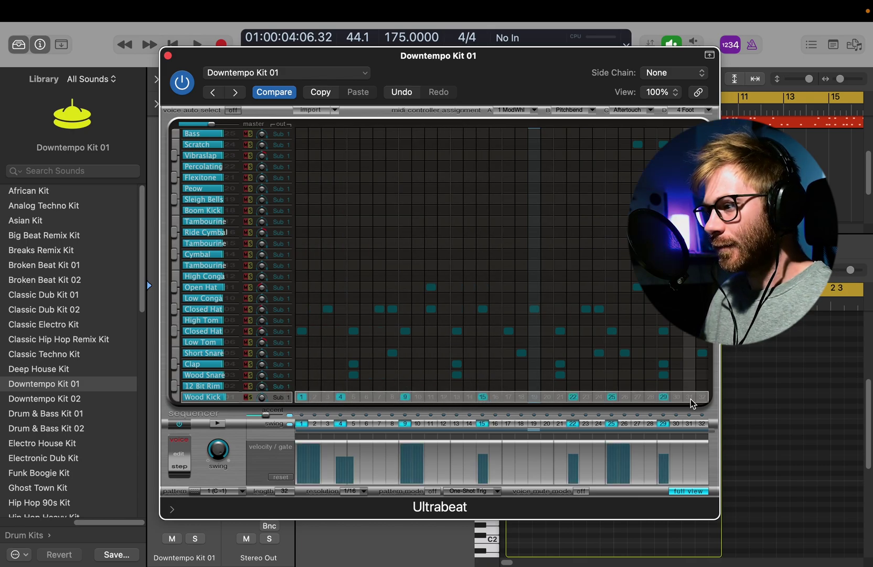
{"action": "left_click", "coordinate": [702, 397]}
{"action": "key", "text": "space"}
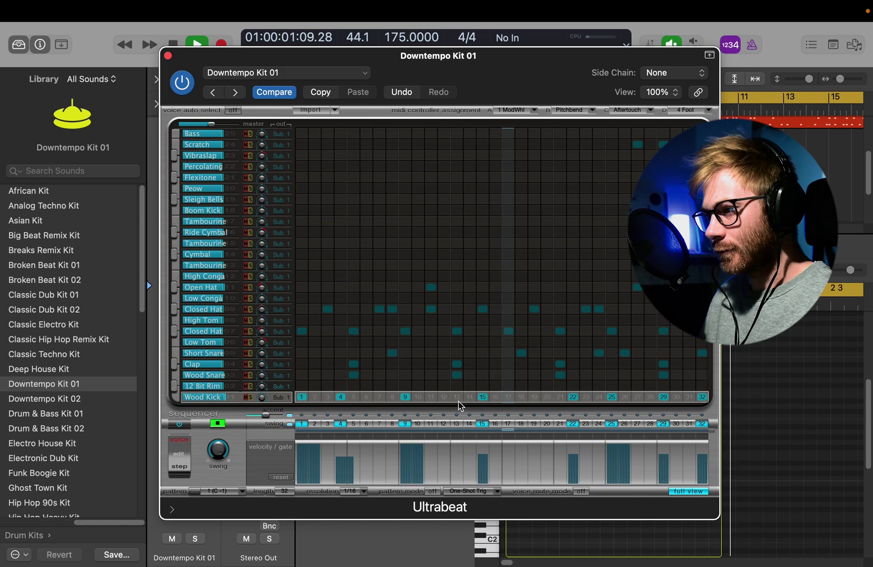
Step forward through the Ultrabeat drum kits past Downtempo Kit 02 to Electro House Kit
{"action": "left_click", "coordinate": [341, 244]}
{"action": "left_click", "coordinate": [236, 93]}
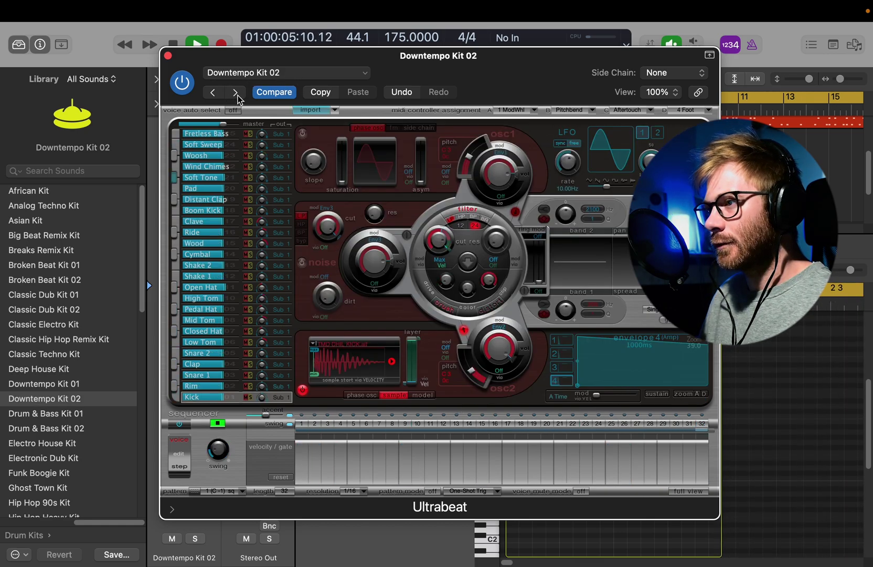
{"action": "left_click", "coordinate": [235, 93]}
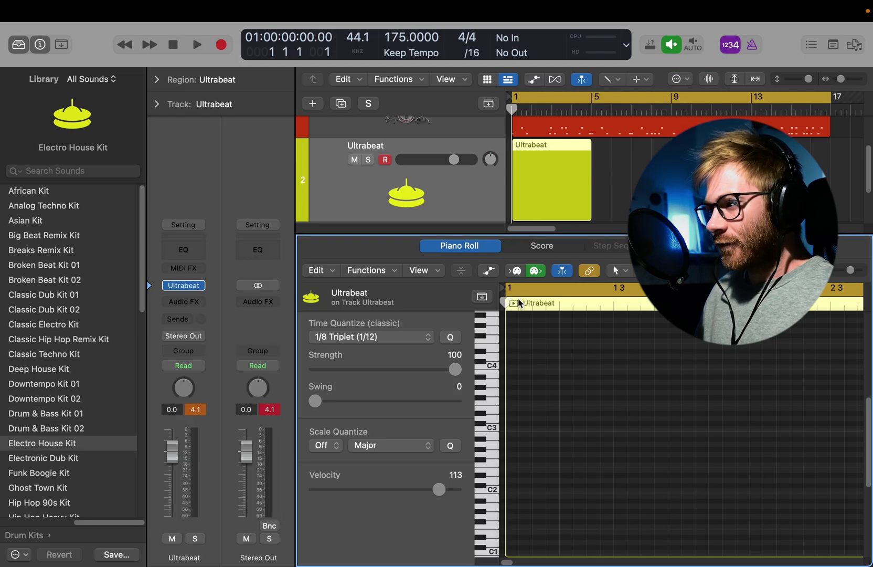
Set the cycle range to bars 1 to 5 so it matches the Ultrabeat region, and enlarge the tracks area
{"action": "scroll", "coordinate": [550, 129], "scroll_direction": "up", "scroll_amount": 3}
{"action": "scroll", "coordinate": [611, 148], "scroll_direction": "down", "scroll_amount": 3}
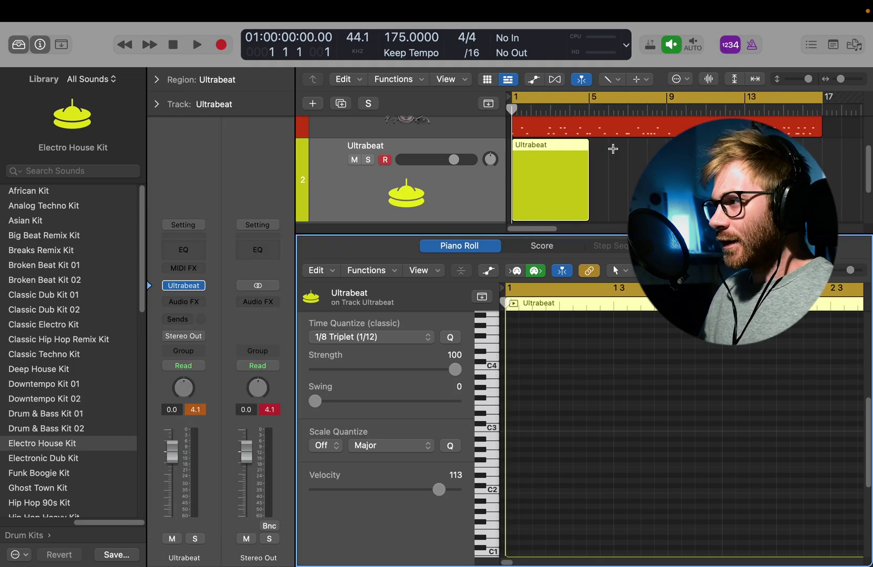
{"action": "left_click_drag", "start_coordinate": [820, 98], "coordinate": [593, 160]}
{"action": "scroll", "coordinate": [523, 209], "scroll_direction": "up", "scroll_amount": 2}
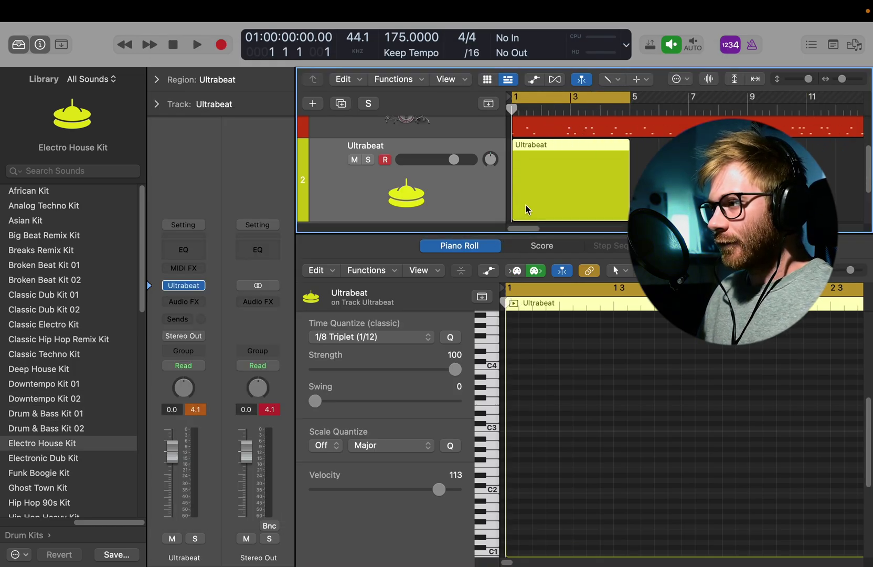
{"action": "key", "text": "z"}
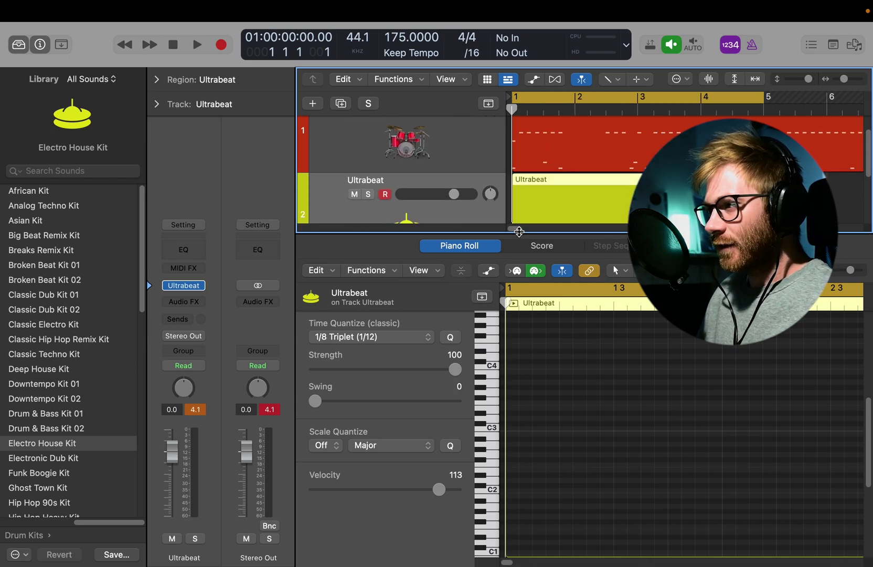
{"action": "left_click_drag", "start_coordinate": [516, 231], "coordinate": [507, 386]}
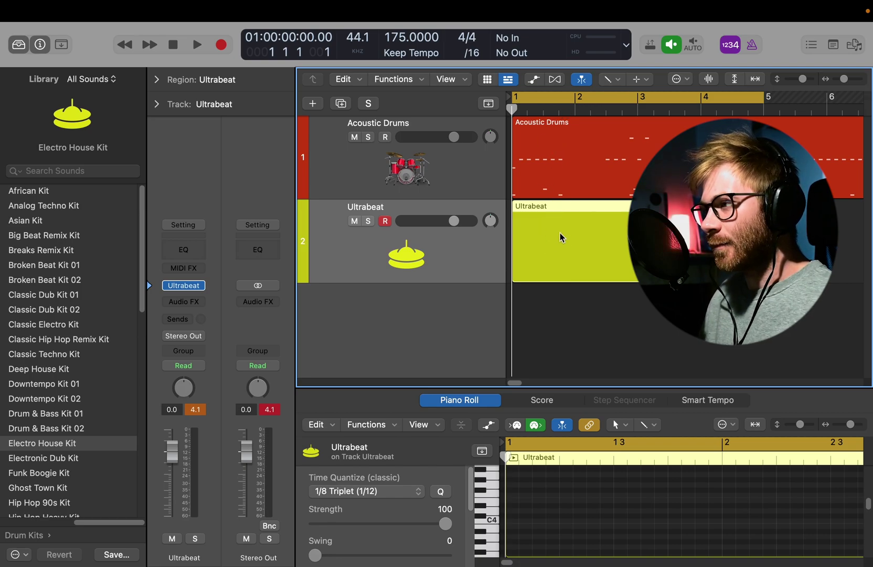
Play the first bars of the cycle range and enlarge the Piano Roll for the Ultrabeat region
{"action": "key", "text": "t"}
{"action": "left_click", "coordinate": [592, 247]}
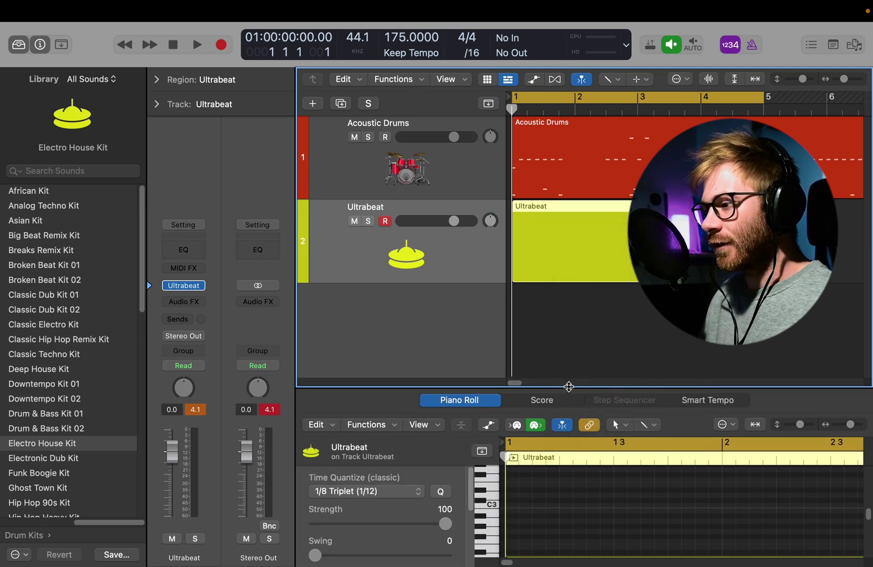
{"action": "key", "text": "space"}
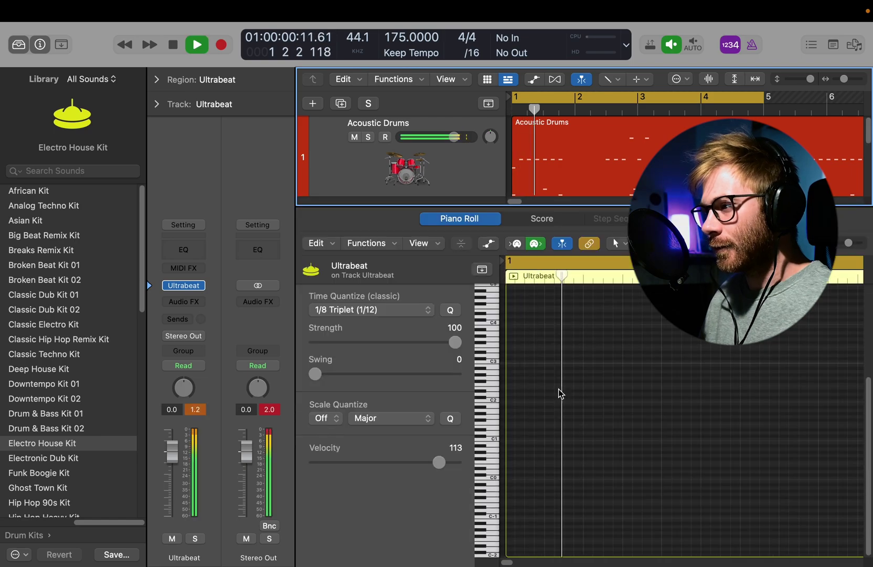
{"action": "scroll", "coordinate": [561, 393], "scroll_direction": "right", "scroll_amount": 3}
{"action": "key", "text": "x"}
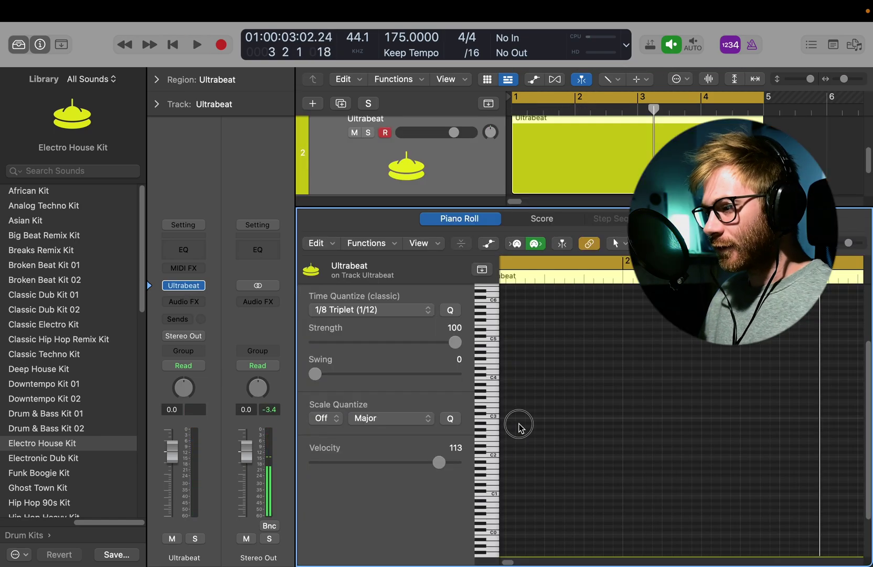
With the Pencil tool, draw a note at about C2 near the start of the Ultrabeat region in the Piano Roll
{"action": "key", "text": "t"}
{"action": "left_click", "coordinate": [552, 444]}
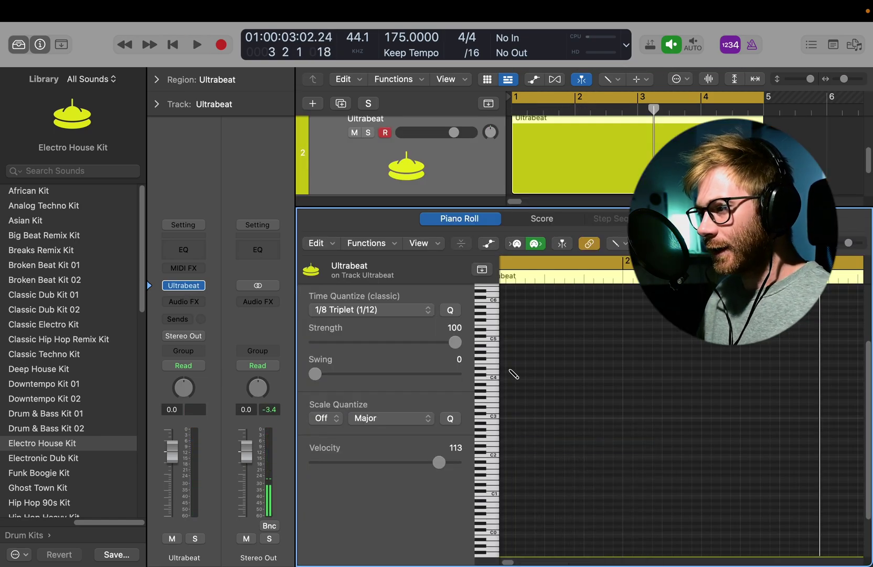
{"action": "left_click", "coordinate": [510, 415]}
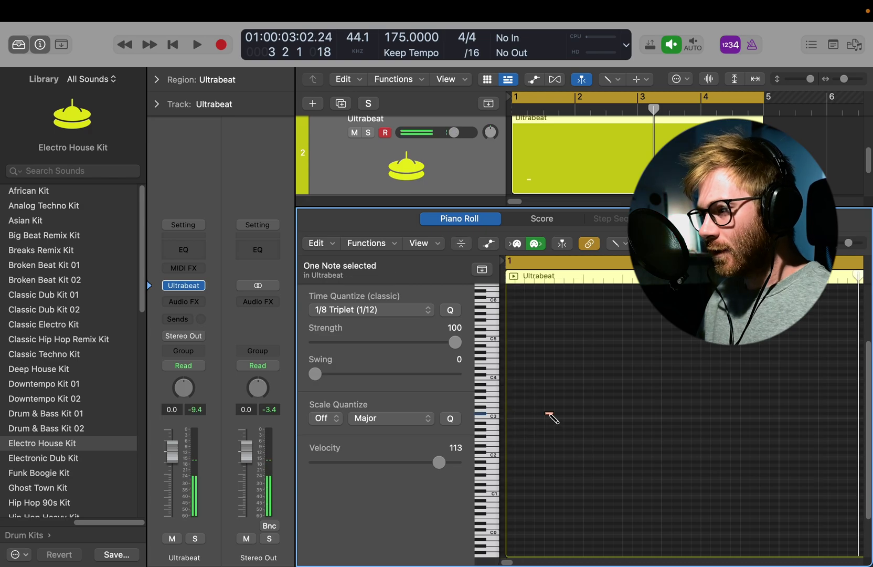
{"action": "left_click", "coordinate": [522, 449]}
Open Ultrabeat beside the Piano Roll and move the note through pitches such as F♯1 to audition the kit's sounds
{"action": "left_click", "coordinate": [184, 284]}
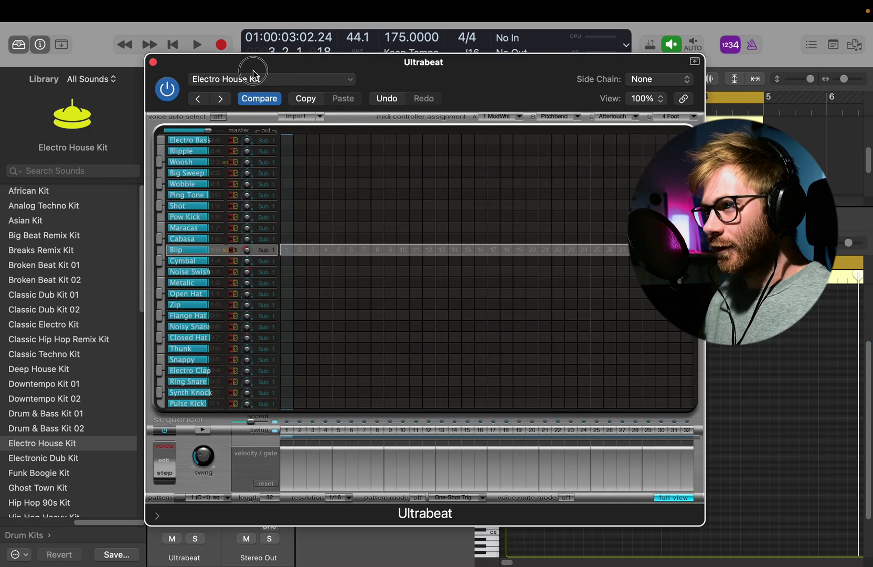
{"action": "left_click_drag", "start_coordinate": [254, 71], "coordinate": [713, 52]}
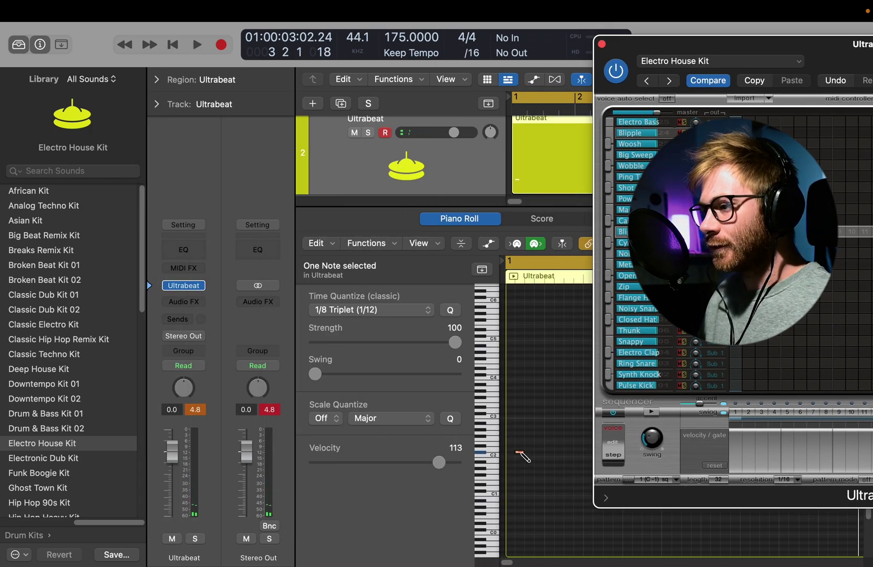
{"action": "left_click_drag", "start_coordinate": [522, 456], "coordinate": [520, 478]}
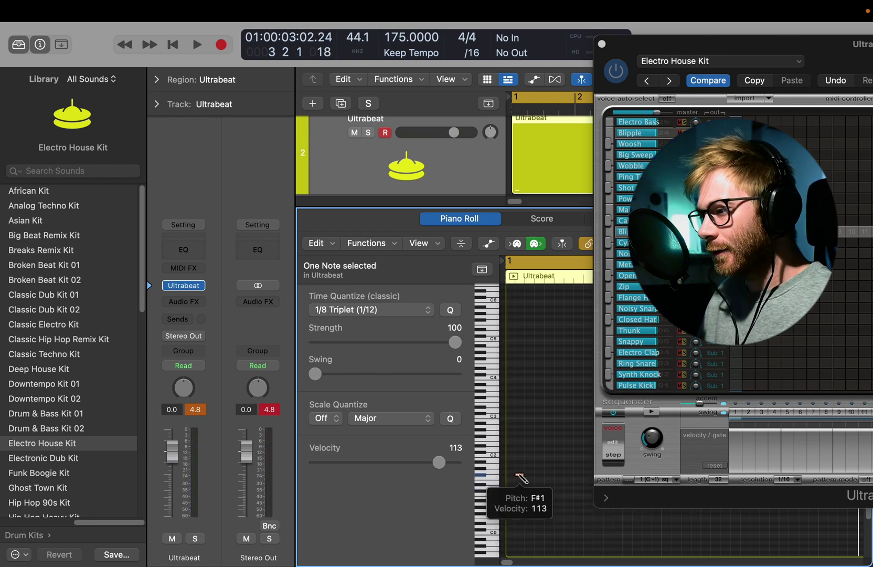
{"action": "left_click_drag", "start_coordinate": [519, 473], "coordinate": [528, 454]}
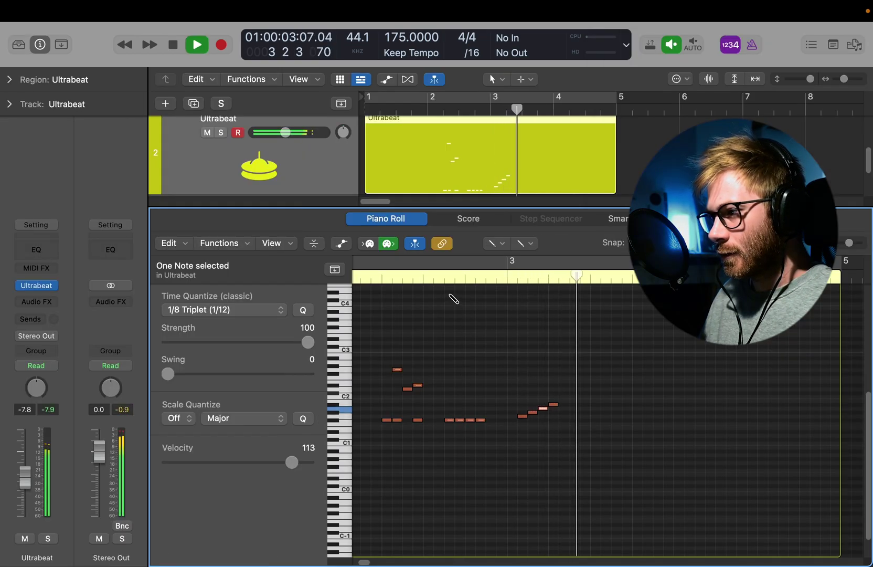
Delete the last note of the rising run in bar 3 and stop playback
{"action": "double_click", "coordinate": [556, 404]}
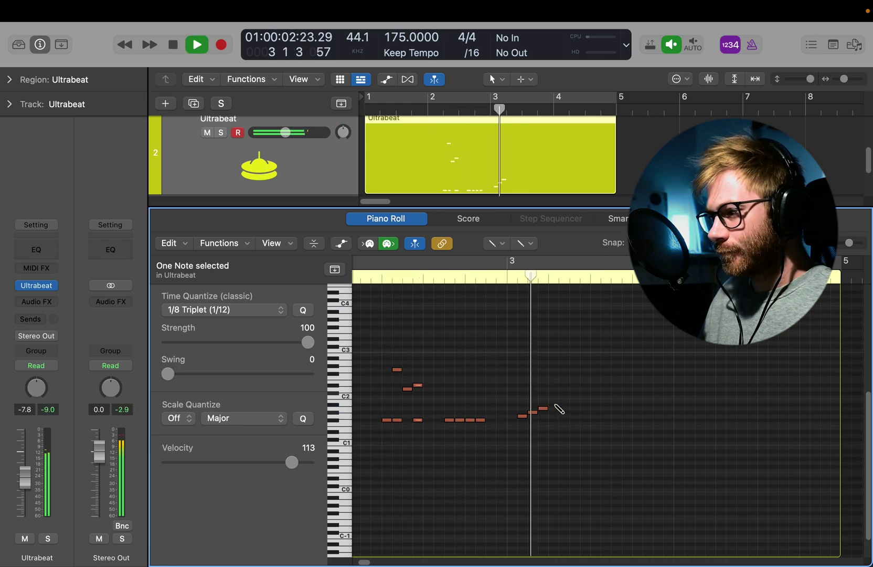
{"action": "key", "text": "space"}
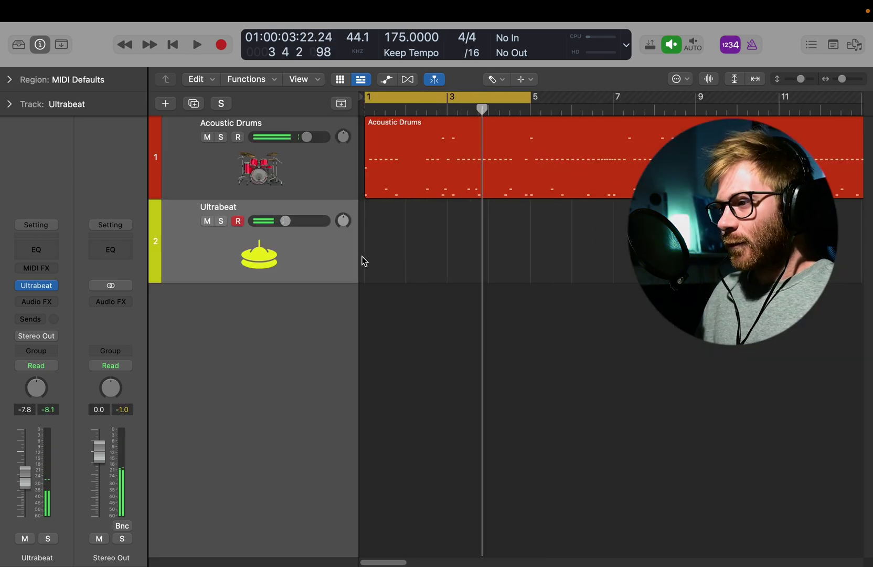
Erase the Ultrabeat region and draw a new empty one-bar region at bar 1 of the Ultrabeat track
{"action": "left_click", "coordinate": [358, 257]}
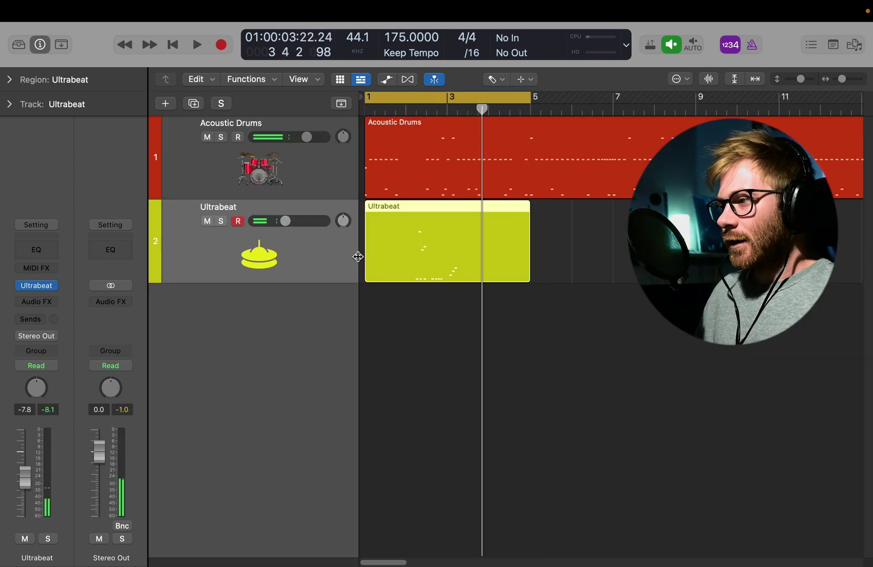
{"action": "key", "text": "t"}
{"action": "key", "text": "e"}
{"action": "left_click", "coordinate": [402, 252]}
{"action": "key", "text": "t"}
{"action": "key", "text": "t"}
{"action": "left_click", "coordinate": [427, 277]}
{"action": "left_click", "coordinate": [388, 250]}
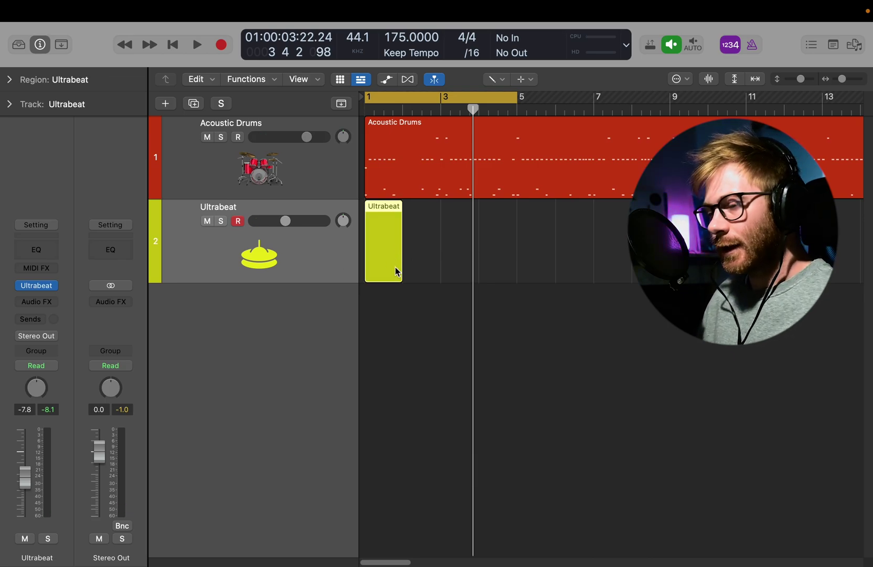
Open Ultrabeat to review the Electro House Kit's voices and sound controls, and close its window
{"action": "key", "text": "t"}
{"action": "key", "text": "e"}
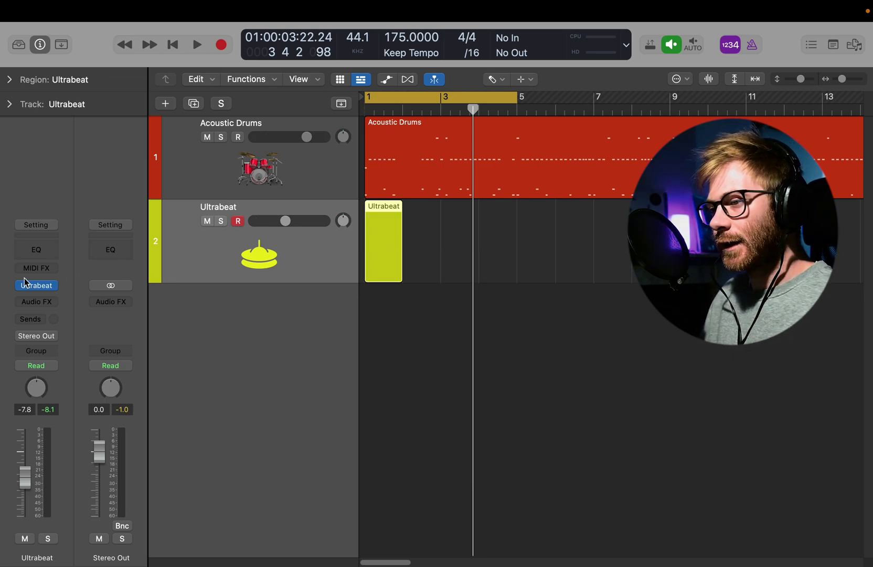
{"action": "left_click", "coordinate": [34, 285]}
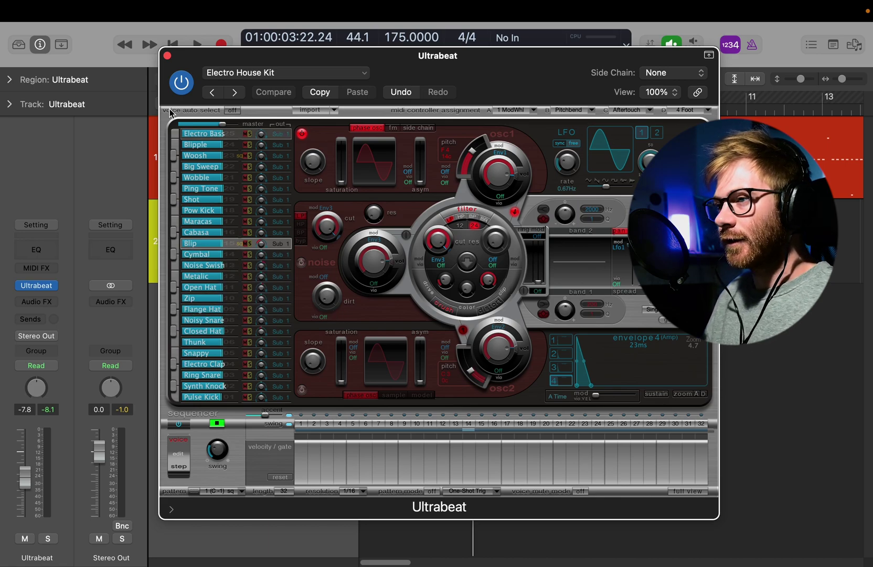
{"action": "left_click", "coordinate": [167, 56]}
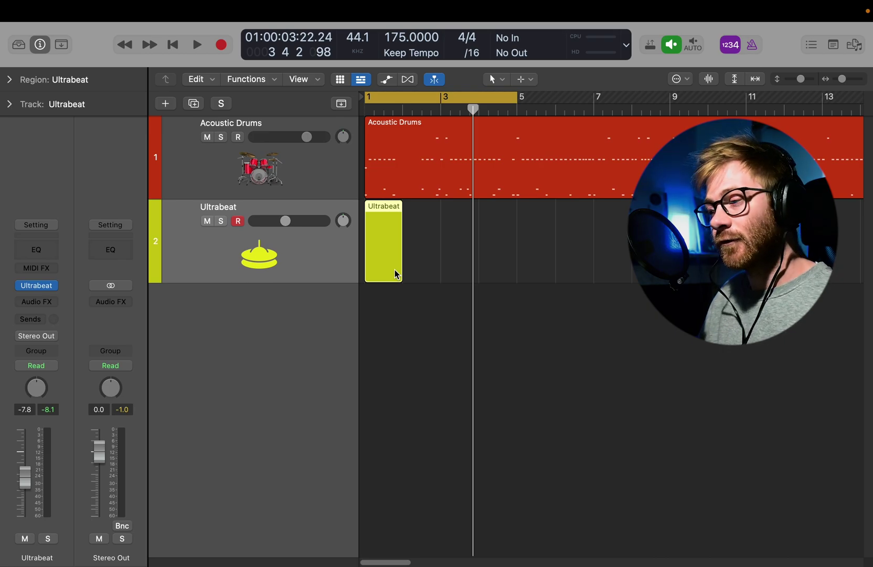
{"action": "left_click", "coordinate": [36, 284]}
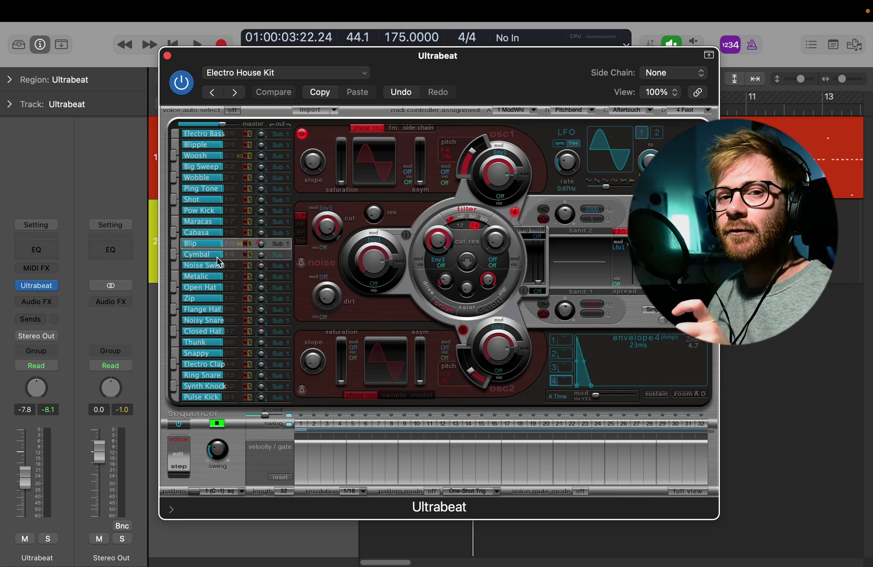
{"action": "left_click", "coordinate": [167, 55]}
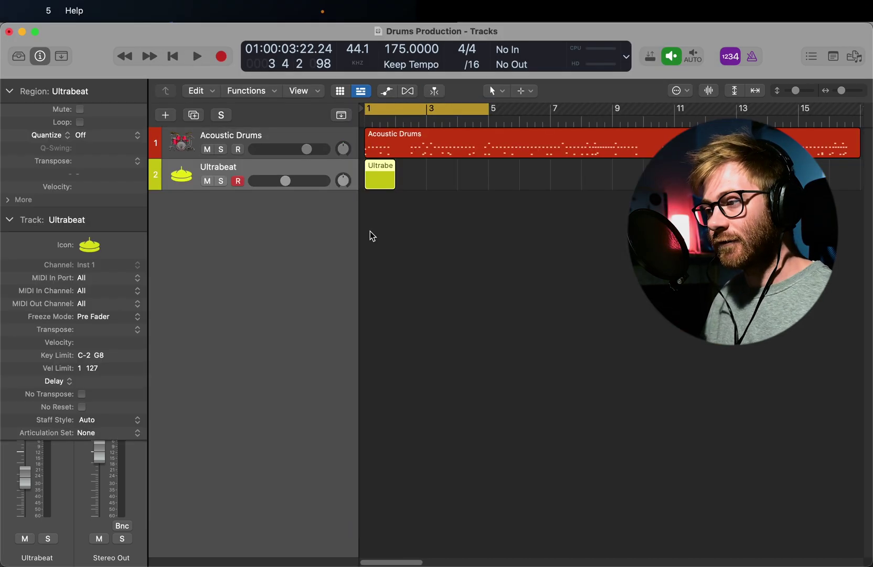
Create one audio track with no input and its audio output set to Surround
{"action": "left_click", "coordinate": [167, 103]}
{"action": "left_click", "coordinate": [430, 175]}
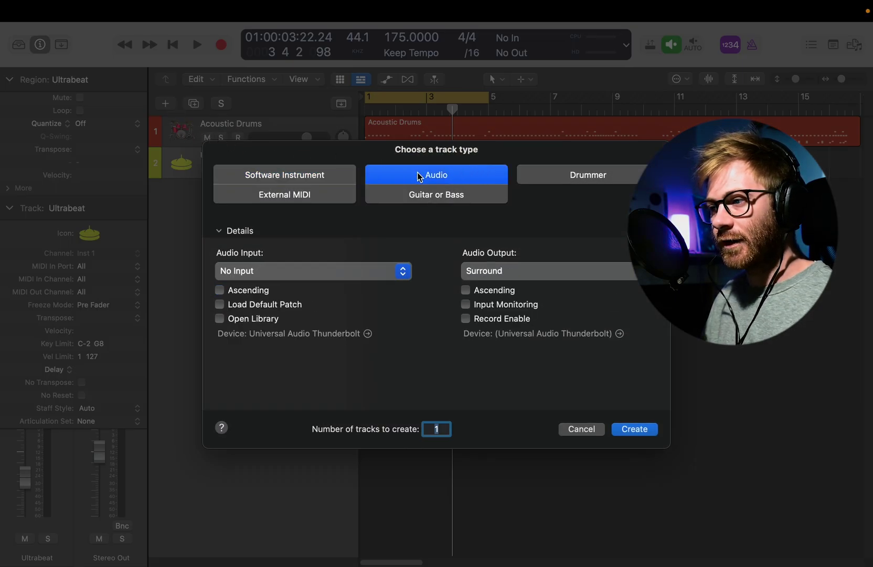
{"action": "left_click", "coordinate": [524, 271]}
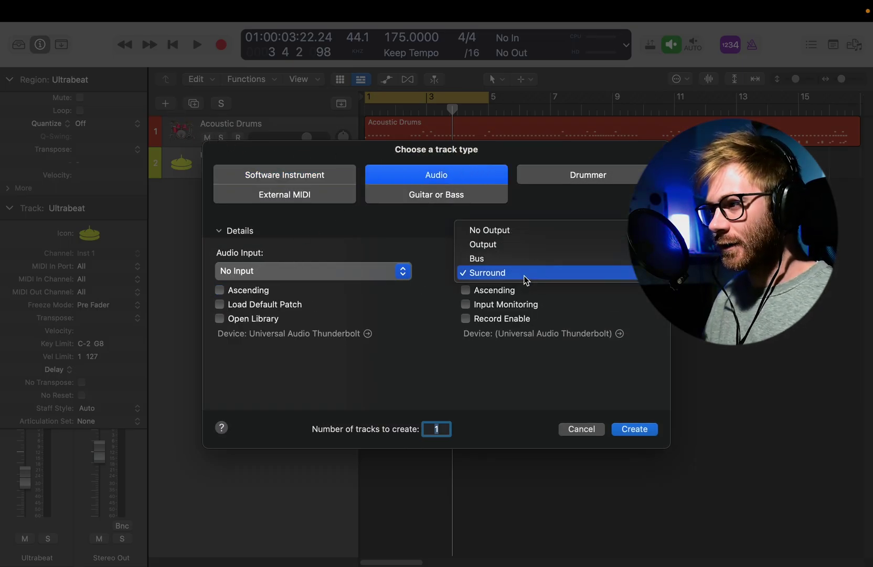
{"action": "left_click", "coordinate": [523, 275]}
{"action": "key", "text": "Return"}
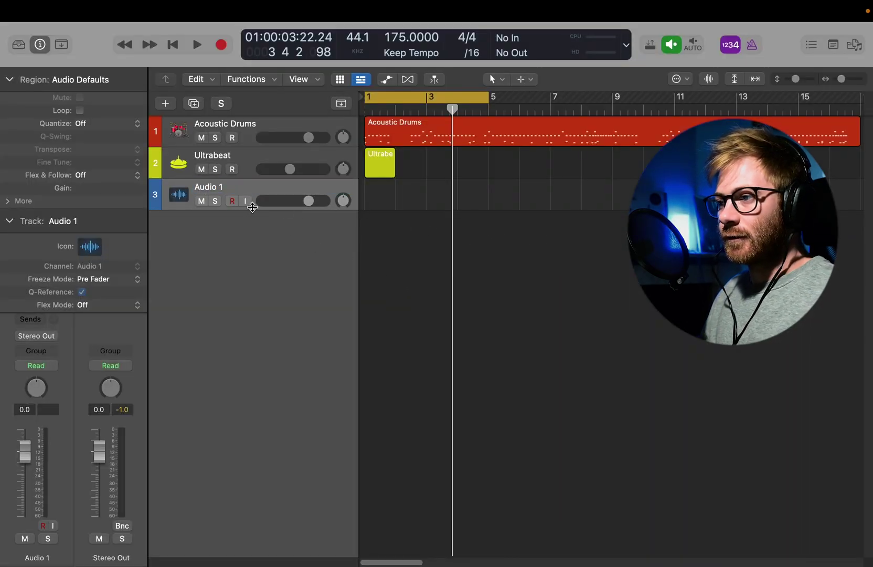
Begin a new Software Instrument track below the Ultrabeat track and browse the instrument choices
{"action": "left_click", "coordinate": [250, 162]}
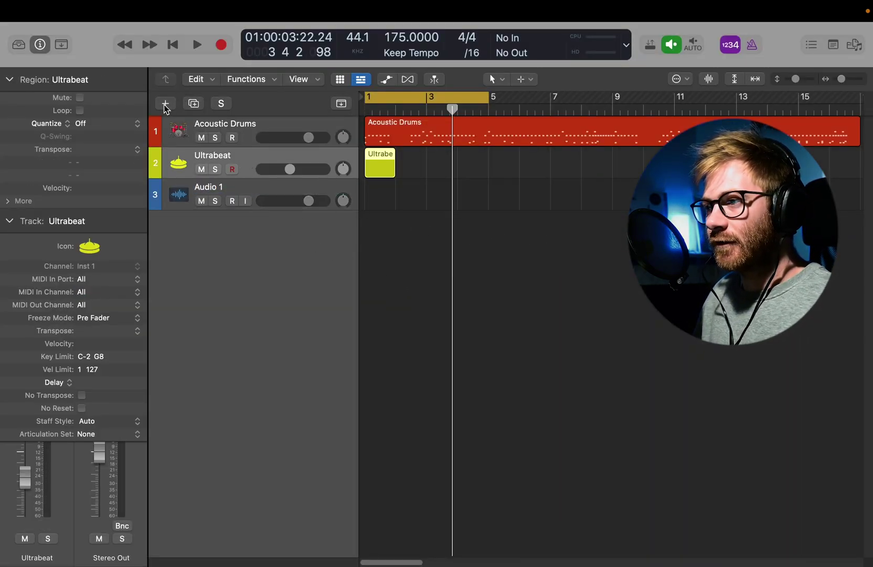
{"action": "left_click", "coordinate": [166, 104]}
{"action": "left_click", "coordinate": [322, 177]}
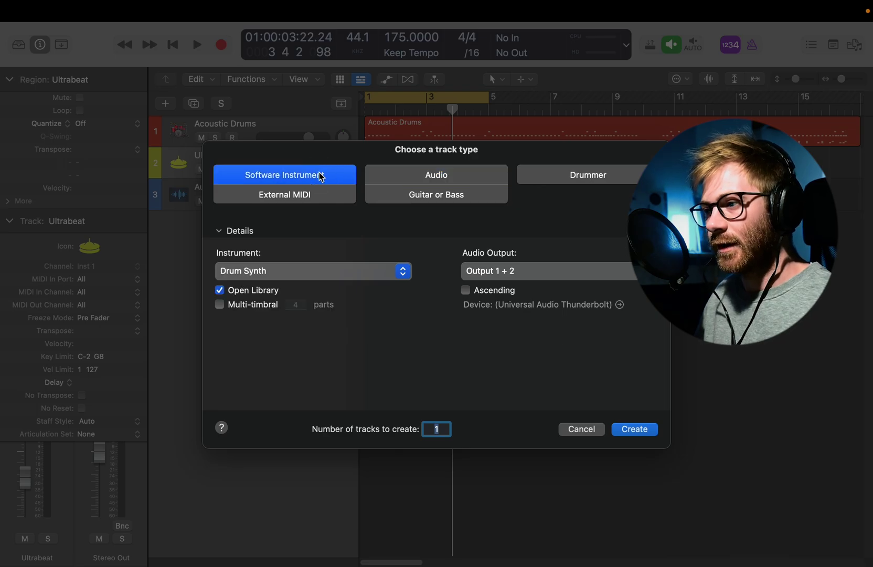
{"action": "left_click", "coordinate": [340, 277]}
{"action": "scroll", "coordinate": [343, 299], "scroll_direction": "down", "scroll_amount": 3}
{"action": "left_click", "coordinate": [330, 358]}
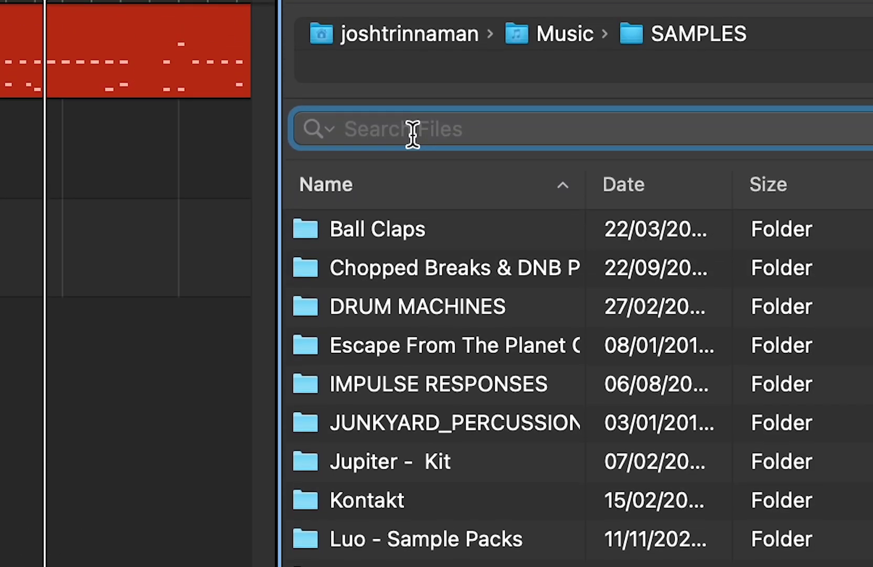
Search the SAMPLES folder for snare sounds and audition some of the listed files
{"action": "type", "text": "hat"}
{"action": "left_click", "coordinate": [381, 535]}
{"action": "left_click", "coordinate": [636, 408]}
{"action": "scroll", "coordinate": [636, 412], "scroll_direction": "down", "scroll_amount": 3}
{"action": "left_click", "coordinate": [637, 412]}
{"action": "scroll", "coordinate": [636, 411], "scroll_direction": "down", "scroll_amount": 10}
{"action": "left_click", "coordinate": [636, 412]}
Step down through the snare samples one by one to audition each sound
{"action": "key", "text": "Down"}
{"action": "key", "text": "Down"}
{"action": "key", "text": "Down"}
{"action": "key", "text": "Down"}
{"action": "key", "text": "Down"}
{"action": "key", "text": "Down"}
{"action": "key", "text": "Down"}
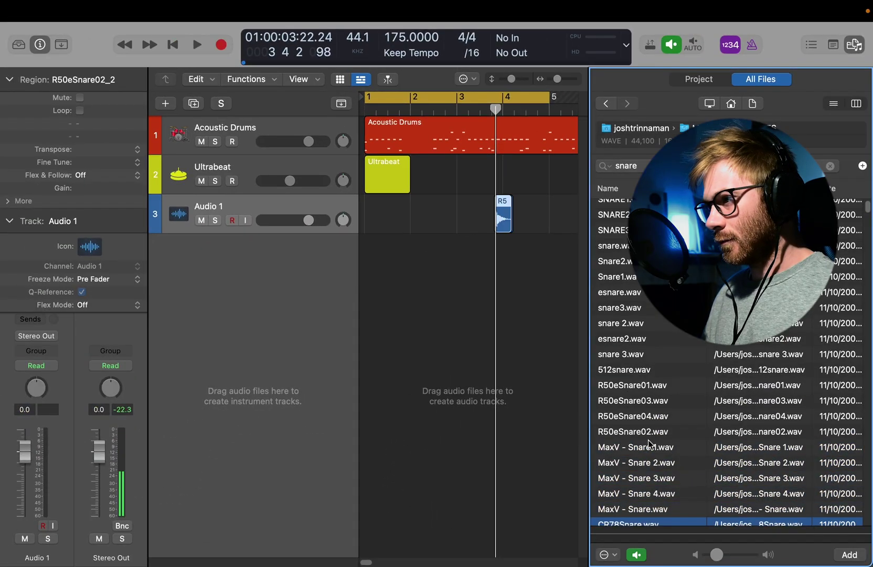
{"action": "key", "text": "Down"}
{"action": "key", "text": "Down"}
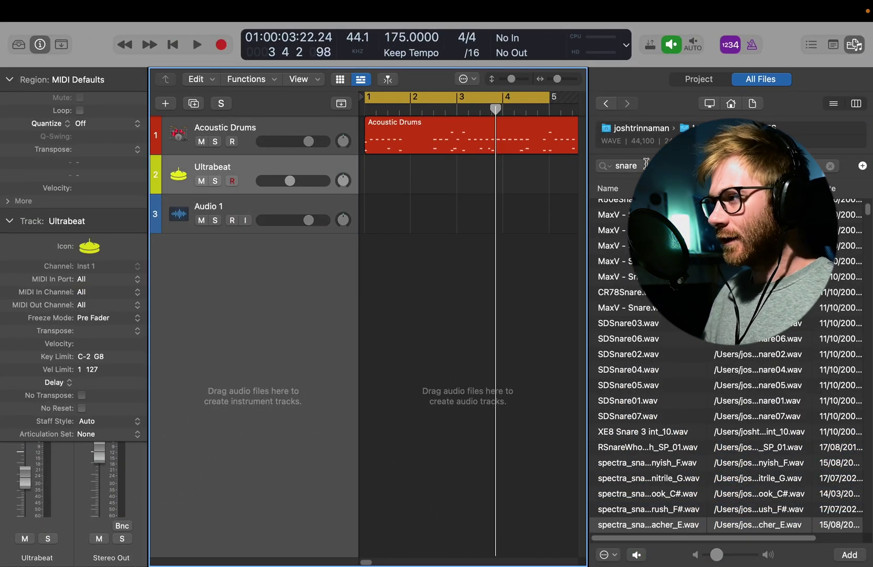
Search the samples for hat and place the RY30Hat_C3 sample at bar 1 of the Audio 1 track
{"action": "left_click", "coordinate": [646, 163]}
{"action": "type", "text": "hat"}
{"action": "left_click_drag", "start_coordinate": [619, 283], "coordinate": [373, 221]}
{"action": "left_click", "coordinate": [401, 210]}
{"action": "key", "text": "Return"}
Hide the file browser and turn off the cycle range for a closer view of the first bar
{"action": "key", "text": "super+Right"}
{"action": "key", "text": "super+Right"}
{"action": "left_click", "coordinate": [844, 48]}
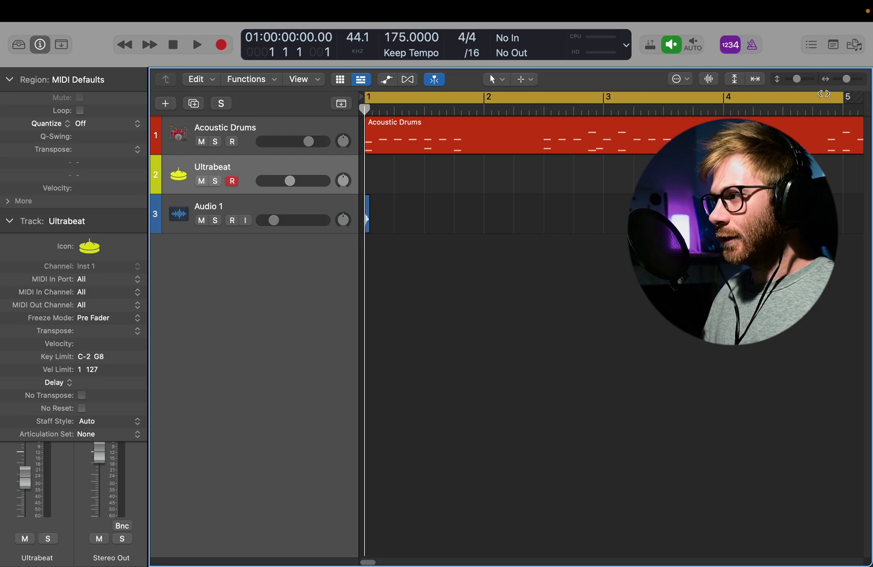
{"action": "key", "text": "super+Right"}
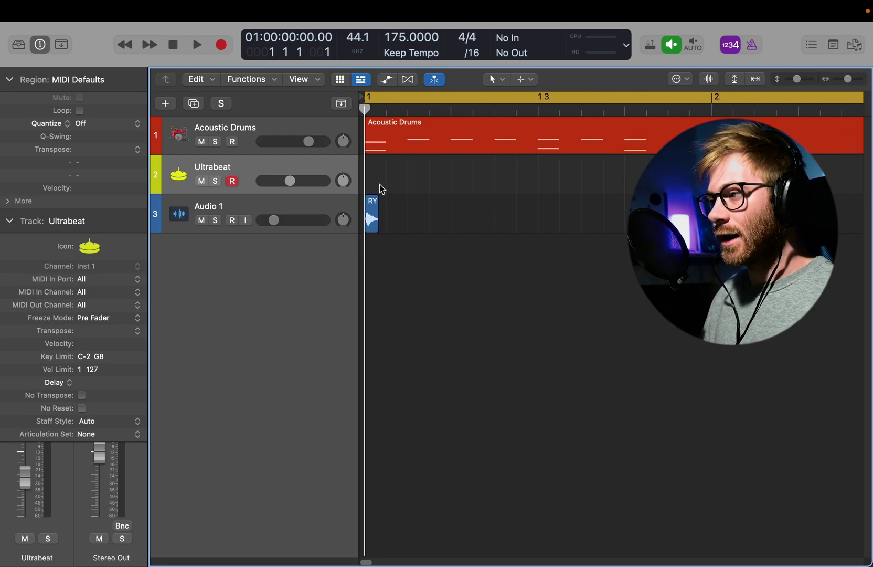
{"action": "key", "text": "t"}
{"action": "key", "text": "Escape"}
{"action": "key", "text": "super+Down"}
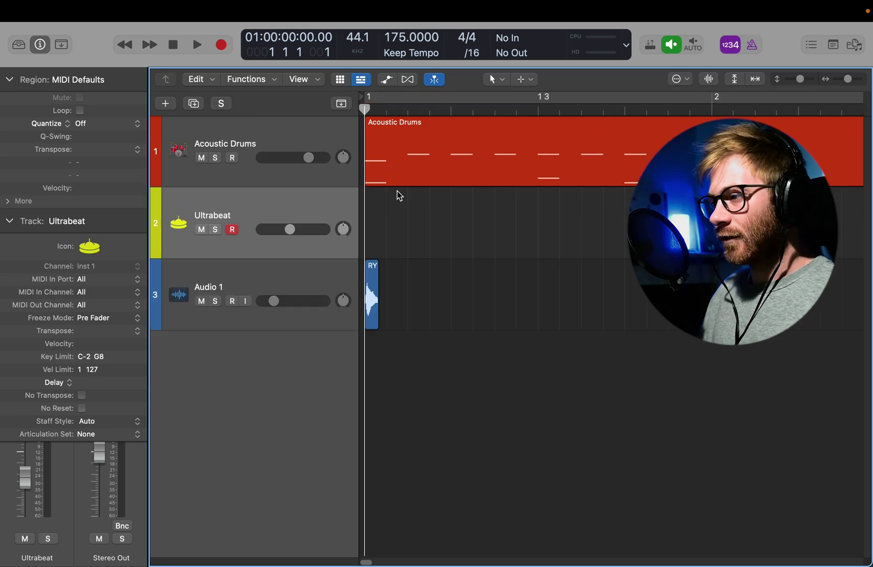
Move the hat sample later in bar 1 on Audio 1 and add two copies at eighth-note spacing
{"action": "left_click", "coordinate": [262, 135]}
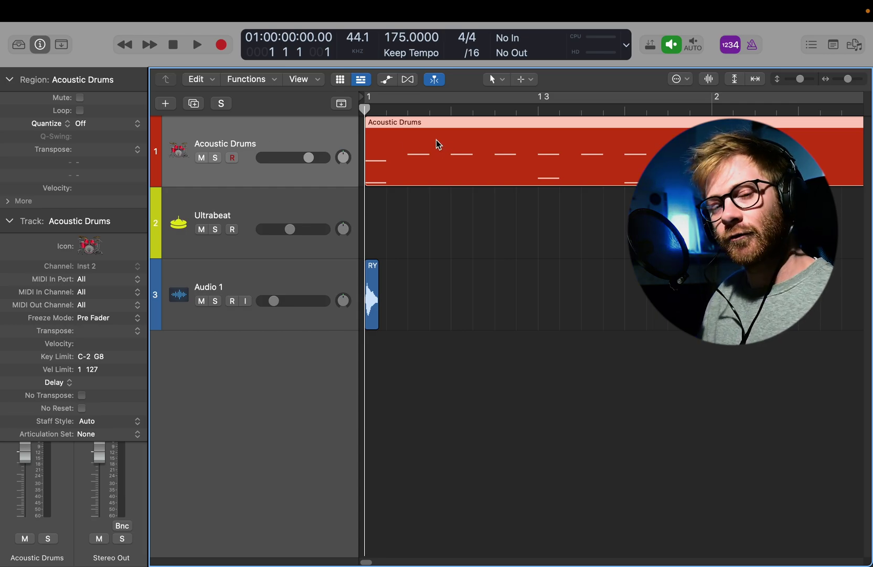
{"action": "left_click_drag", "start_coordinate": [379, 262], "coordinate": [493, 277]}
{"action": "left_click_drag", "start_coordinate": [480, 278], "coordinate": [522, 282]}
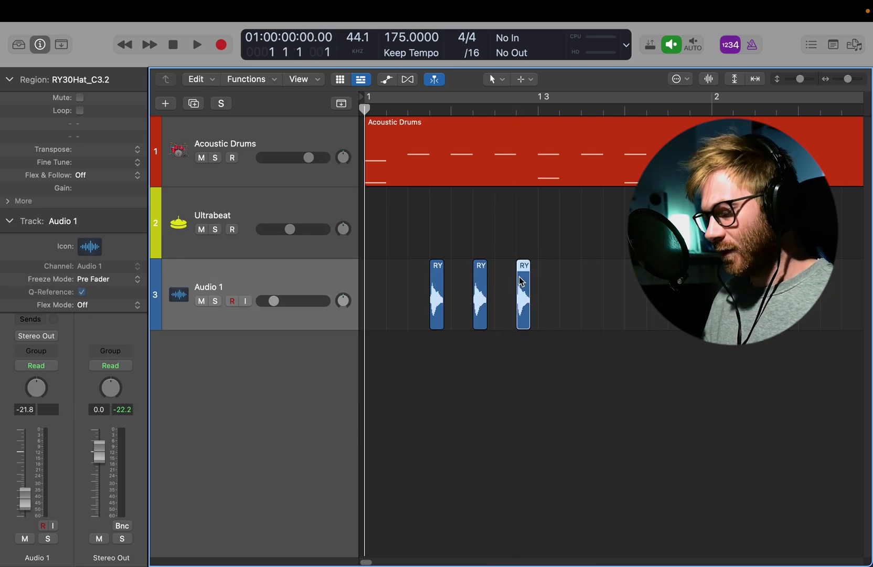
Play back the hat hits with the drums and raise the Audio 1 volume to -11.2 dB
{"action": "key", "text": "space"}
{"action": "key", "text": "space"}
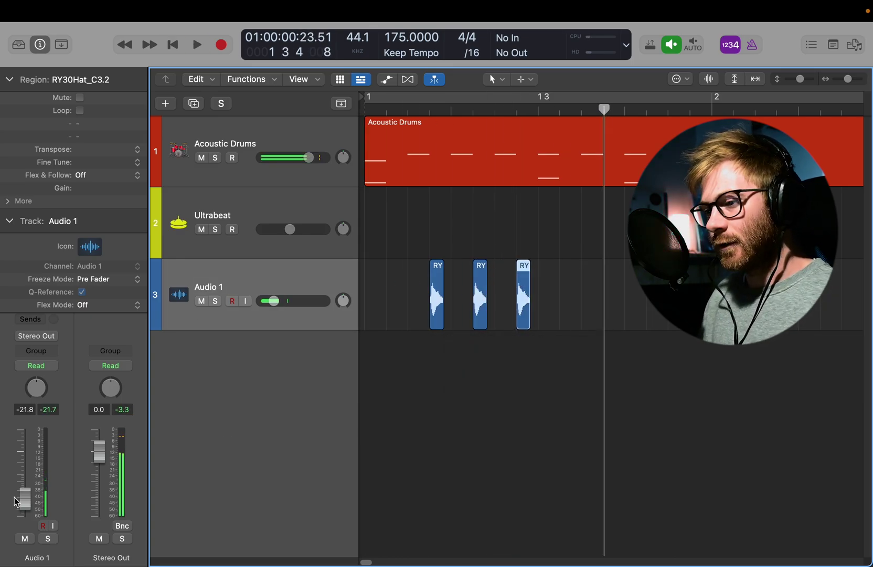
{"action": "left_click_drag", "start_coordinate": [25, 498], "coordinate": [24, 482]}
{"action": "left_click_drag", "start_coordinate": [604, 408], "coordinate": [527, 367]}
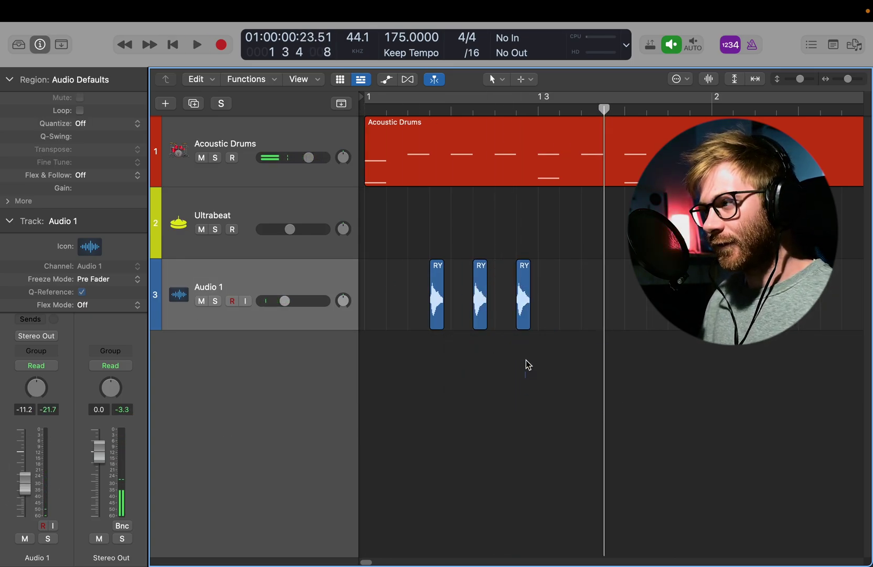
Add four tightly spaced hat copies between beats 3 and 4 of bar 1 on Audio 1 and play them back
{"action": "left_click_drag", "start_coordinate": [523, 297], "coordinate": [589, 302]}
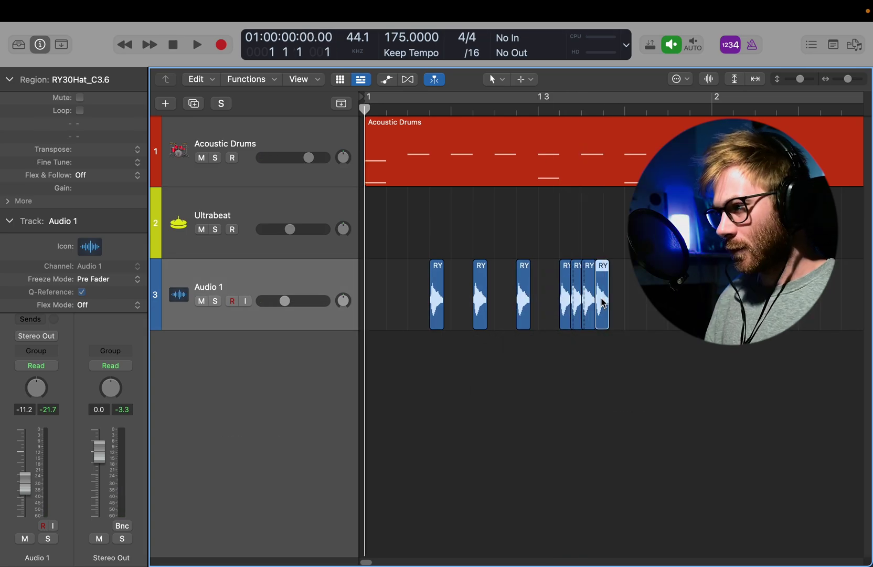
{"action": "key", "text": "space"}
{"action": "key", "text": "space"}
Remove all the hat samples from the Audio 1 track
{"action": "left_click_drag", "start_coordinate": [681, 349], "coordinate": [574, 294]}
{"action": "key", "text": "super+Right"}
{"action": "key", "text": "super+Right"}
{"action": "key", "text": "super+Right"}
{"action": "key", "text": "super+Right"}
{"action": "left_click_drag", "start_coordinate": [448, 323], "coordinate": [436, 263]}
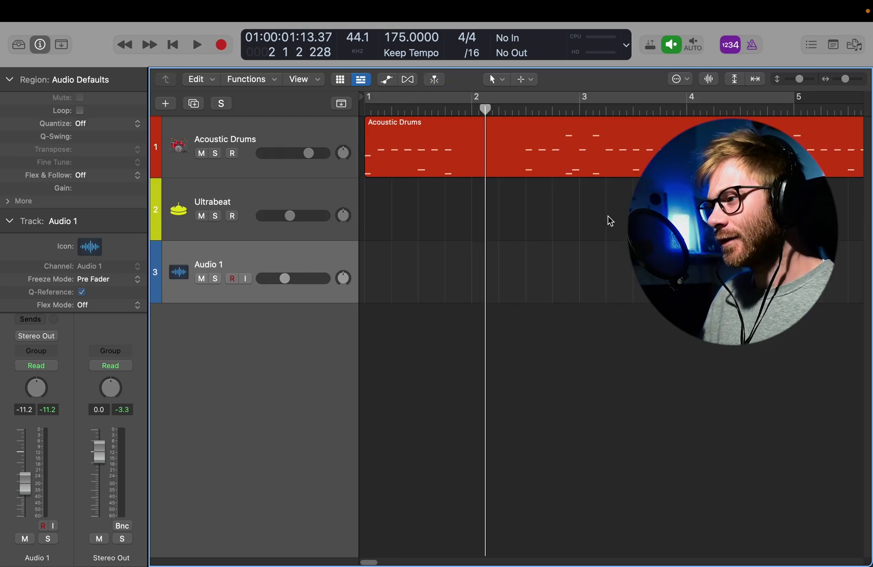
Open the file browser and search all files for wood
{"action": "left_click", "coordinate": [854, 46]}
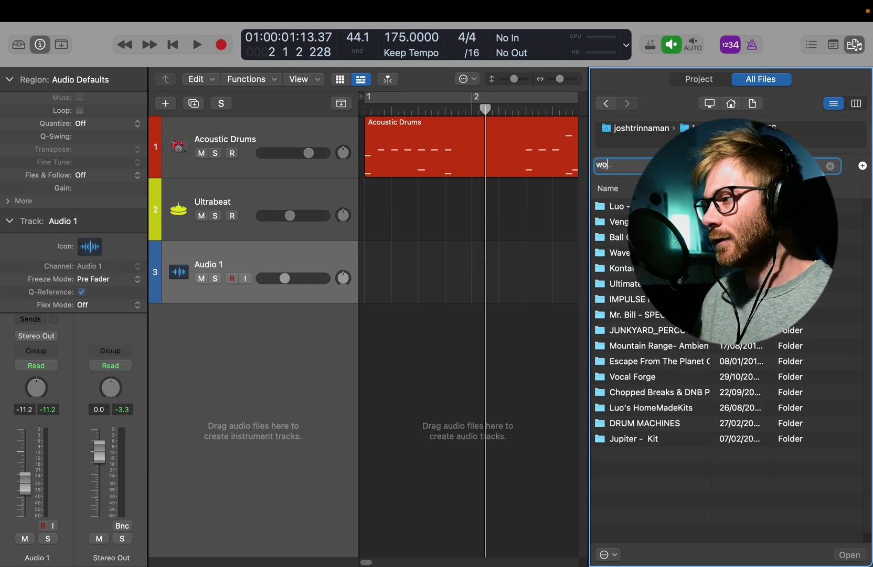
{"action": "type", "text": "od"}
{"action": "left_click", "coordinate": [651, 316]}
{"action": "scroll", "coordinate": [652, 347], "scroll_direction": "down", "scroll_amount": 5}
Audition the neighbouring dt02 wood samples one by one, ending on the woodblock lilsnap sample
{"action": "key", "text": "Down"}
{"action": "key", "text": "Down"}
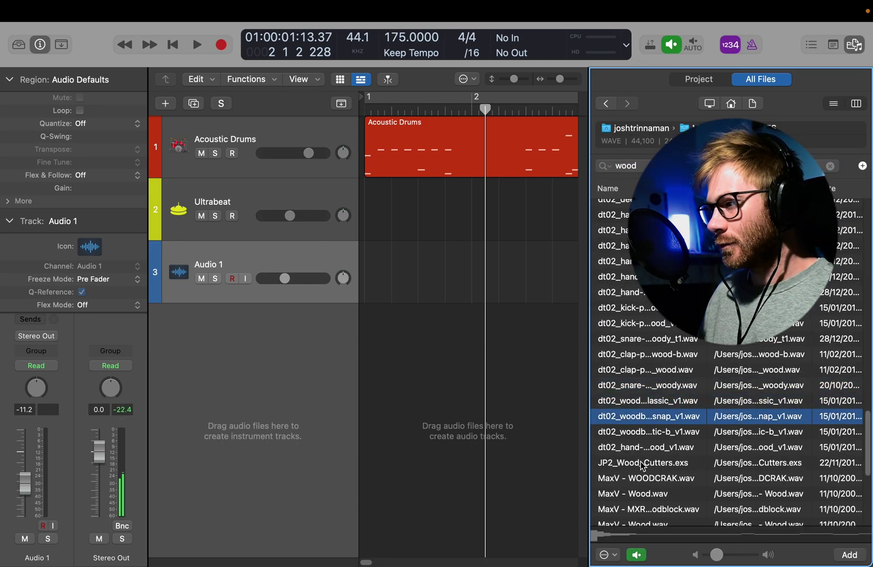
{"action": "key", "text": "Down"}
{"action": "key", "text": "Down"}
{"action": "key", "text": "Down"}
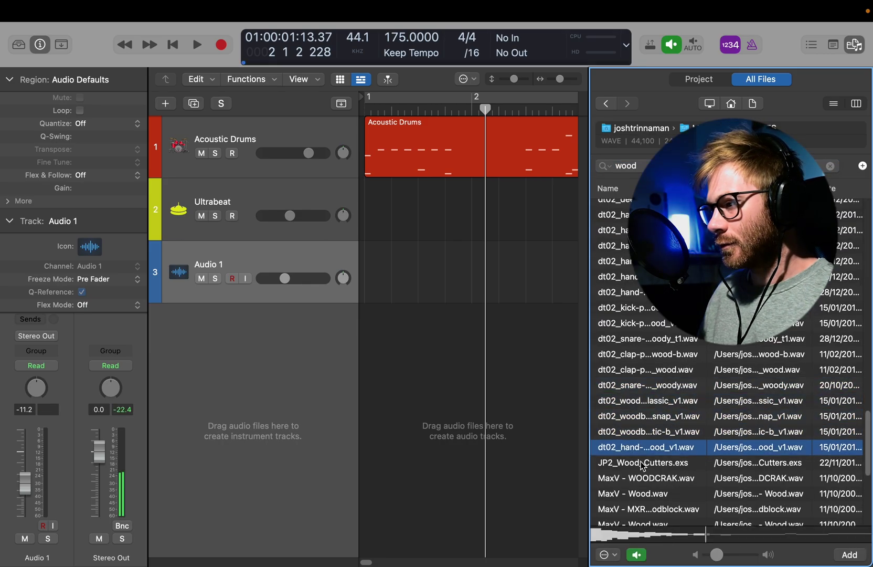
{"action": "key", "text": "Up"}
{"action": "key", "text": "Up"}
{"action": "key", "text": "Up"}
{"action": "key", "text": "Up"}
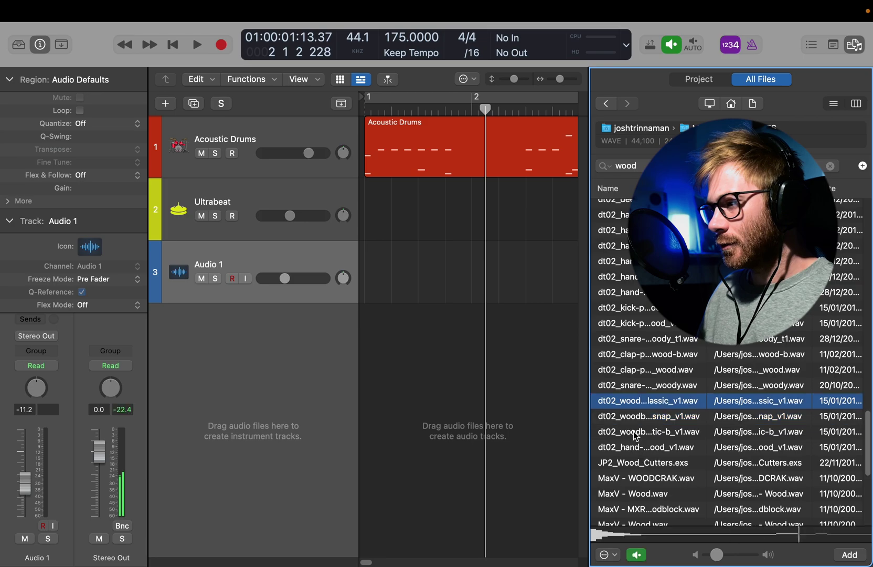
{"action": "key", "text": "Down"}
Place the dt02_woodblock_lilsnap_v1 sample at the start of bar 1 on the Audio 1 track
{"action": "left_click_drag", "start_coordinate": [638, 418], "coordinate": [369, 275]}
{"action": "key", "text": "Return"}
{"action": "key", "text": "z"}
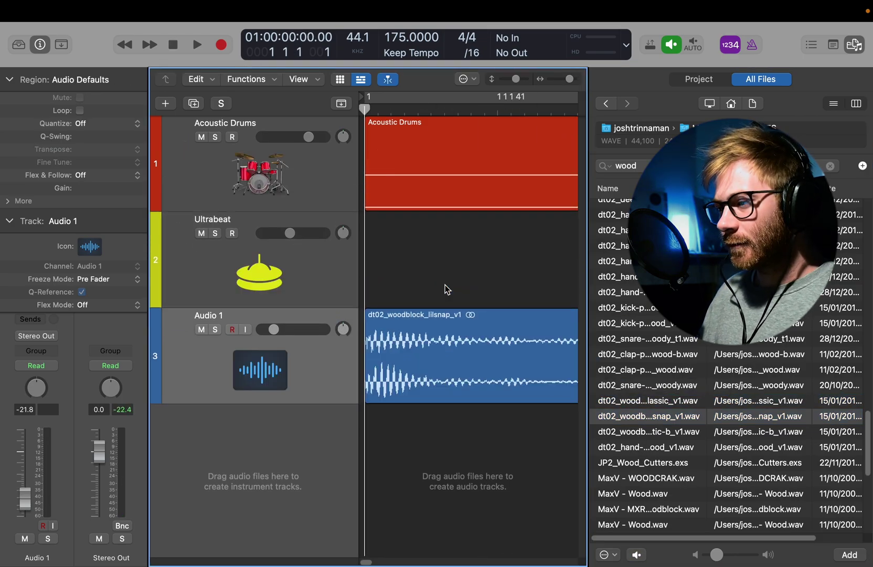
Cut the woodblock region shortly after its attack, erase the remaining tail and hide the file browser
{"action": "key", "text": "t"}
{"action": "key", "text": "i"}
{"action": "left_click", "coordinate": [408, 340]}
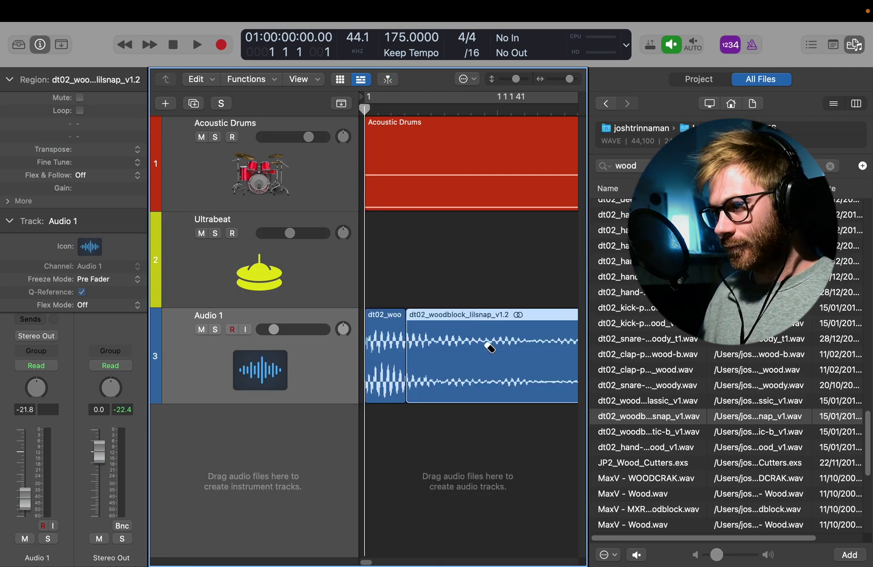
{"action": "key", "text": "t"}
{"action": "key", "text": "e"}
{"action": "left_click", "coordinate": [489, 346]}
{"action": "key", "text": "f"}
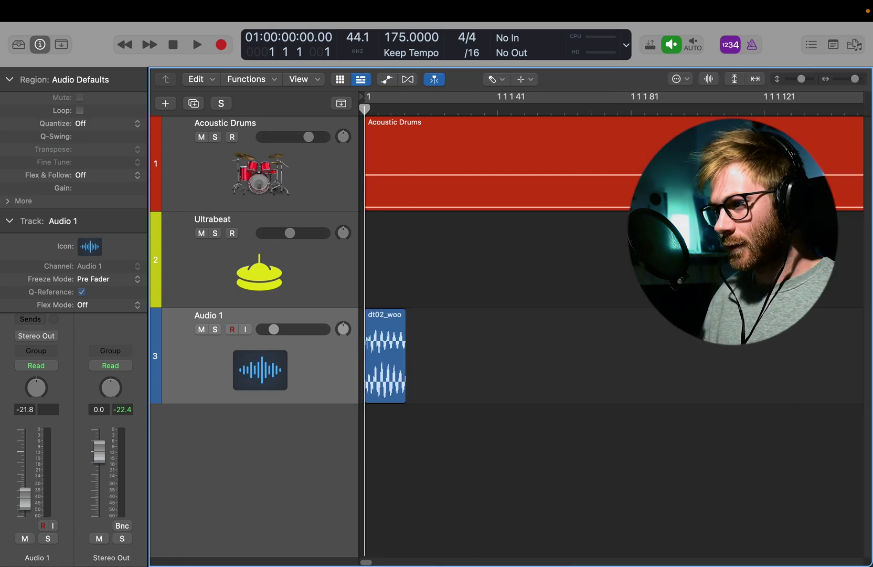
Play back the shortened woodblock hit with the acoustic drums and switch back to the Pointer tool
{"action": "key", "text": "space"}
{"action": "key", "text": "t"}
{"action": "key", "text": "t"}
{"action": "scroll", "coordinate": [466, 332], "scroll_direction": "down", "scroll_amount": 5}
{"action": "key", "text": "space"}
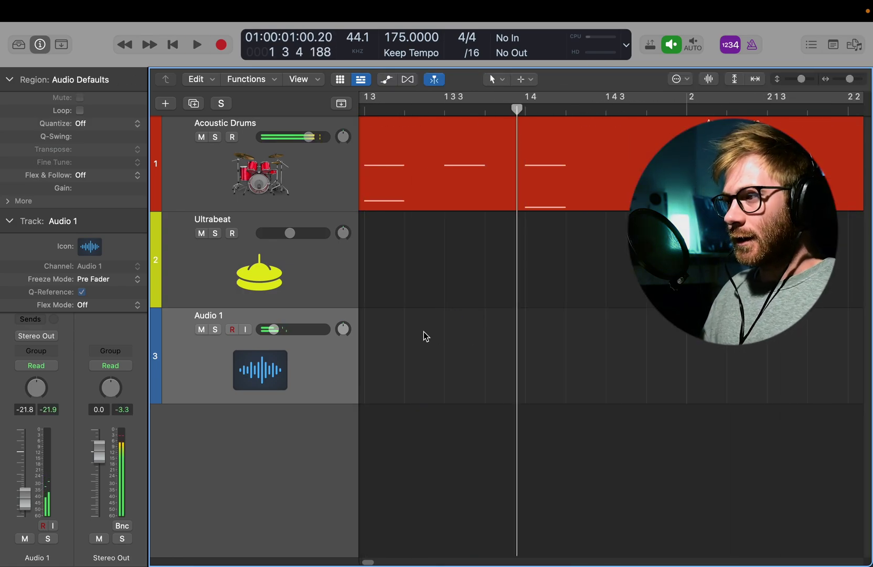
Move the woodblock hit to beat 4 of bar 1 and add closely spaced copies up to 1 4 3
{"action": "scroll", "coordinate": [423, 331], "scroll_direction": "left", "scroll_amount": 5}
{"action": "left_click_drag", "start_coordinate": [367, 329], "coordinate": [731, 328]}
{"action": "scroll", "coordinate": [665, 329], "scroll_direction": "down", "scroll_amount": 4}
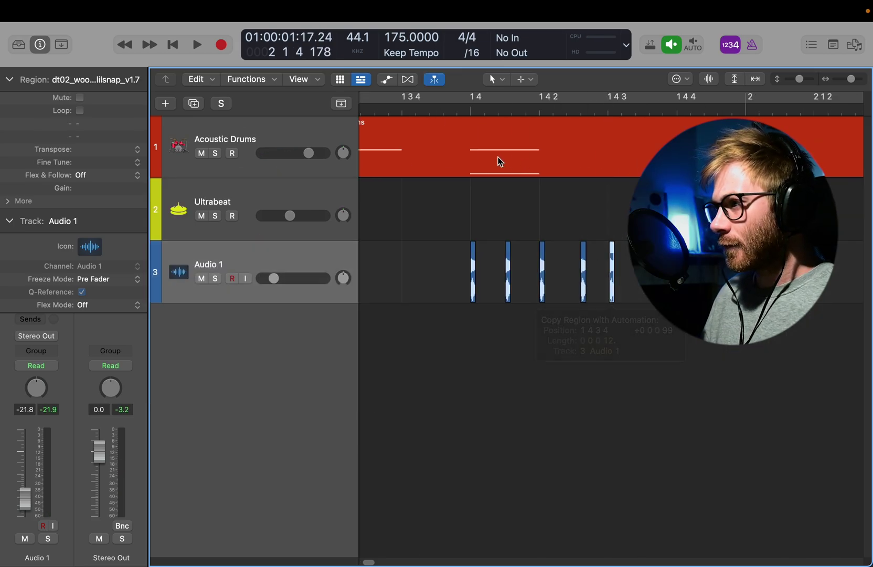
Play back the woodblock hits around beat 4 of bar 1 and return the playhead to beat 4
{"action": "left_click", "coordinate": [415, 111]}
{"action": "key", "text": "space"}
{"action": "key", "text": "super+Left"}
{"action": "key", "text": "space"}
{"action": "left_click", "coordinate": [436, 225]}
{"action": "scroll", "coordinate": [433, 210], "scroll_direction": "left", "scroll_amount": 5}
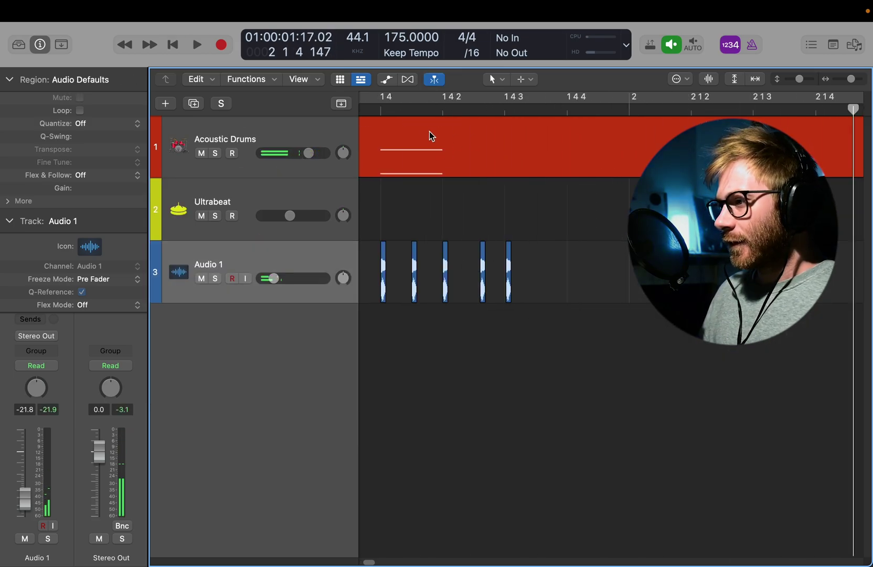
{"action": "left_click", "coordinate": [375, 110]}
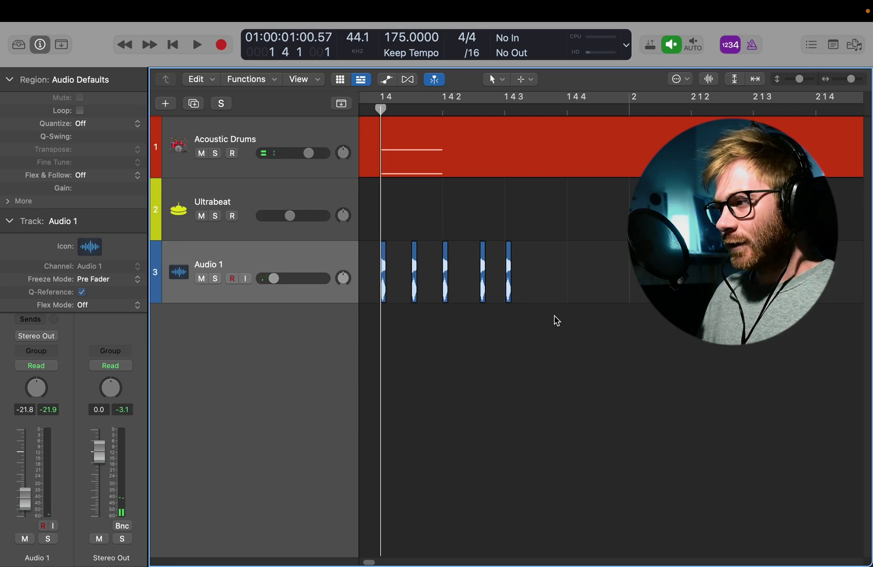
Move the fourth woodblock hit slightly earlier and fill the gaps with copies for an evenly spaced run of ten hits
{"action": "left_click_drag", "start_coordinate": [483, 272], "coordinate": [475, 273]}
{"action": "left_click_drag", "start_coordinate": [568, 287], "coordinate": [409, 270]}
{"action": "key", "text": "super+Left"}
{"action": "key", "text": "super+Left"}
{"action": "key", "text": "super+Left"}
{"action": "scroll", "coordinate": [409, 270], "scroll_direction": "left", "scroll_amount": 2}
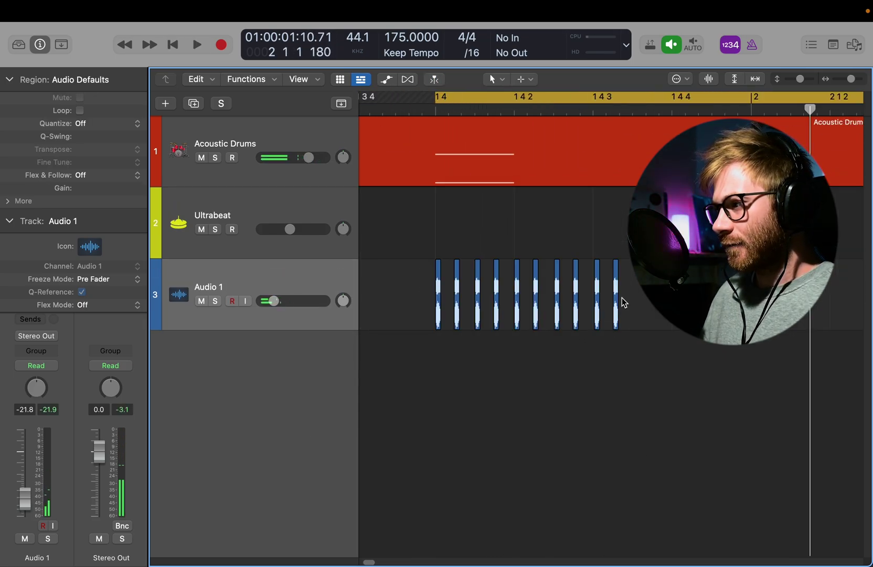
Extend the woodblock run with copies at gradually widening gaps up to position 2 1 2 161
{"action": "left_click_drag", "start_coordinate": [617, 301], "coordinate": [740, 305], "text": "alt"}
{"action": "scroll", "coordinate": [628, 300], "scroll_direction": "right", "scroll_amount": 4}
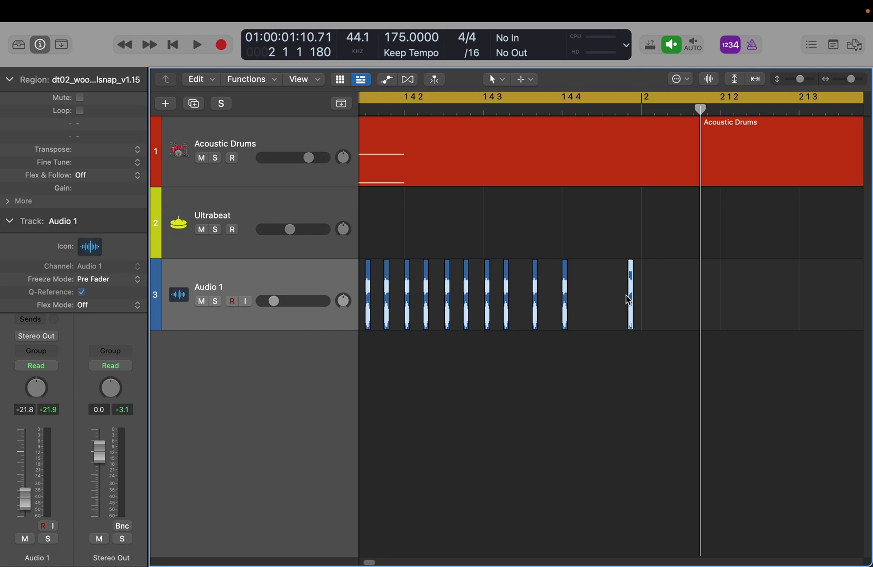
{"action": "left_click_drag", "start_coordinate": [629, 296], "coordinate": [774, 305], "text": "alt"}
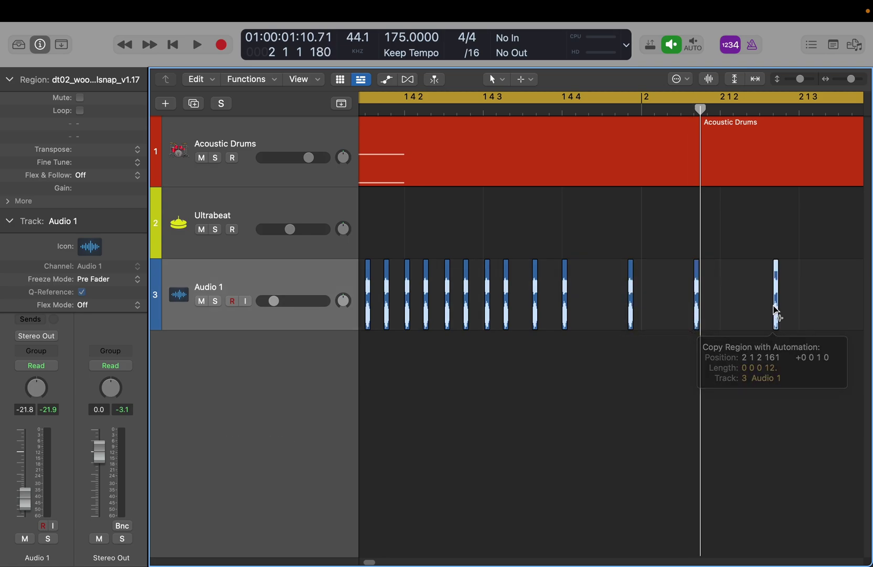
{"action": "scroll", "coordinate": [774, 306], "scroll_direction": "down", "scroll_amount": 3}
{"action": "scroll", "coordinate": [769, 312], "scroll_direction": "right", "scroll_amount": 8}
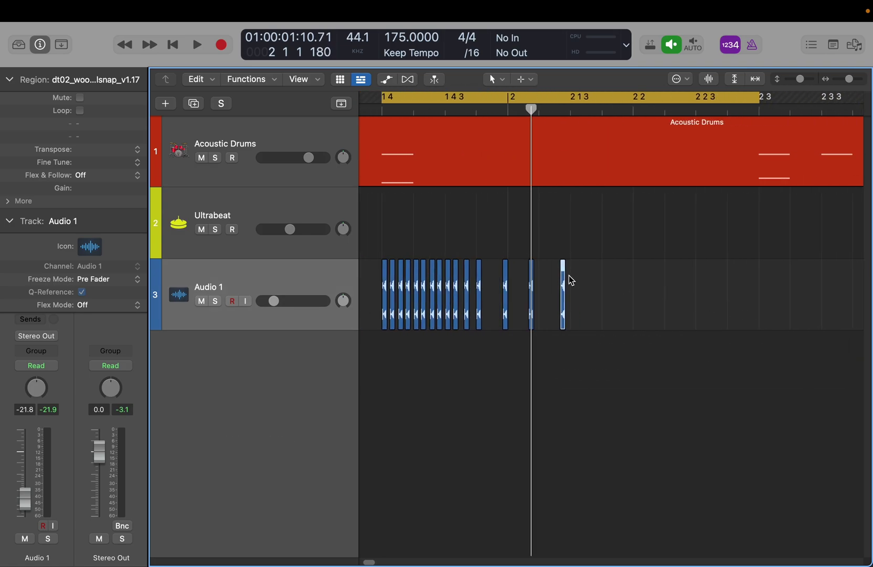
Add another woodblock copy at about 2 1 3 201 and lengthen its region to roughly double
{"action": "left_click_drag", "start_coordinate": [563, 279], "coordinate": [599, 293], "text": "alt"}
{"action": "scroll", "coordinate": [611, 309], "scroll_direction": "up", "scroll_amount": 5}
{"action": "left_click_drag", "start_coordinate": [635, 329], "coordinate": [661, 333]}
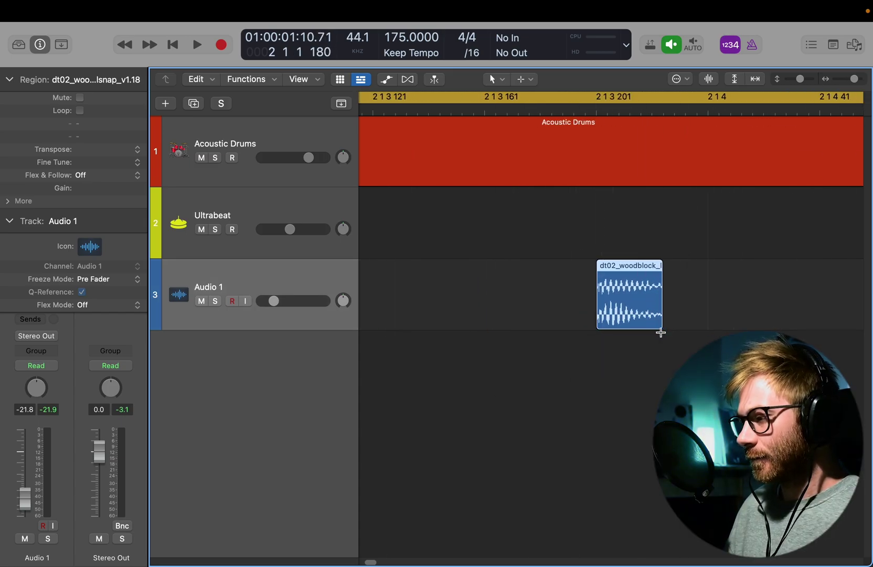
Add two more woodblock copies in beat 2 of bar 2, spacing them progressively wider by ear
{"action": "scroll", "coordinate": [477, 363], "scroll_direction": "down", "scroll_amount": 5}
{"action": "scroll", "coordinate": [466, 271], "scroll_direction": "right", "scroll_amount": 2}
{"action": "left_click_drag", "start_coordinate": [459, 267], "coordinate": [692, 322], "text": "alt"}
{"action": "scroll", "coordinate": [698, 329], "scroll_direction": "down", "scroll_amount": 6}
{"action": "key", "text": "space"}
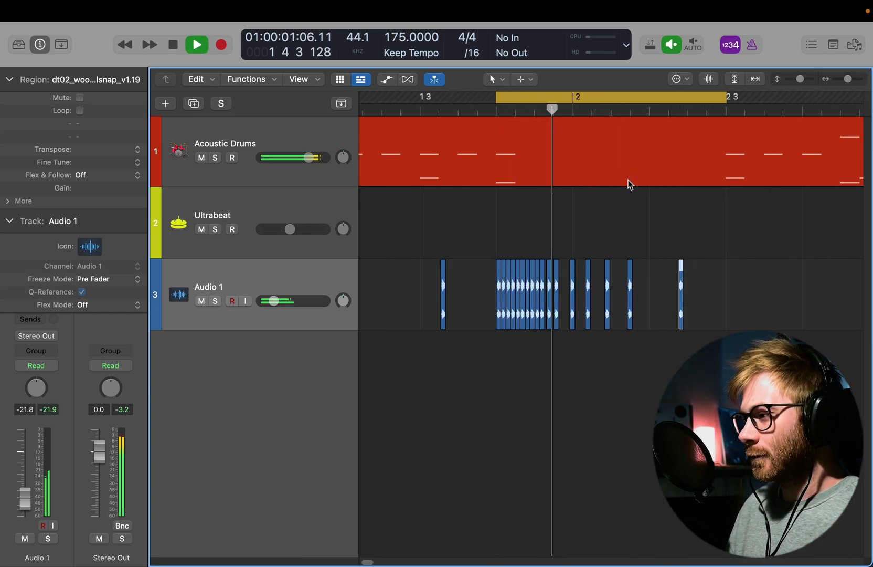
{"action": "key", "text": "space"}
{"action": "left_click_drag", "start_coordinate": [681, 298], "coordinate": [699, 290]}
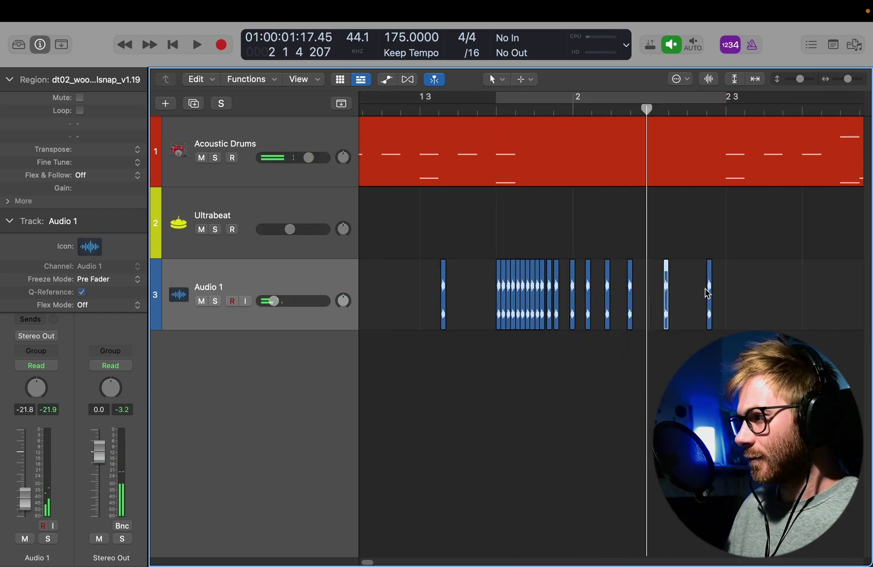
Play back the slowing woodblock run with the acoustic drums, starting around beat 3 of bar 1
{"action": "left_click", "coordinate": [425, 110]}
{"action": "key", "text": "space"}
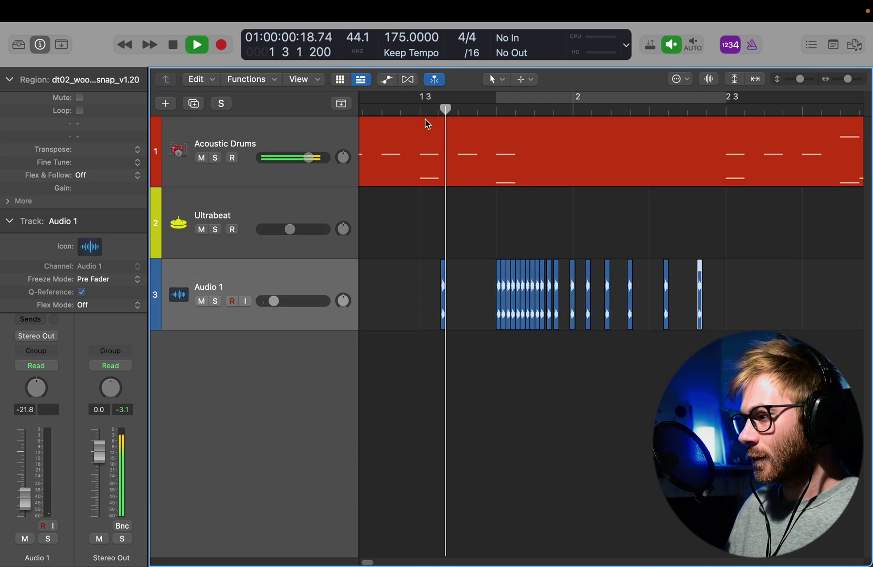
{"action": "key", "text": "space"}
{"action": "left_click", "coordinate": [401, 107]}
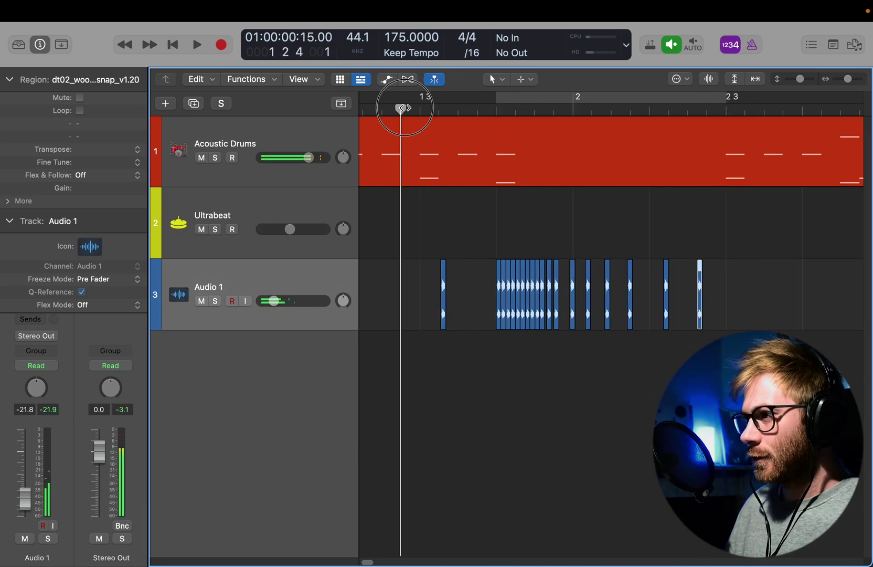
{"action": "key", "text": "space"}
{"action": "key", "text": "space"}
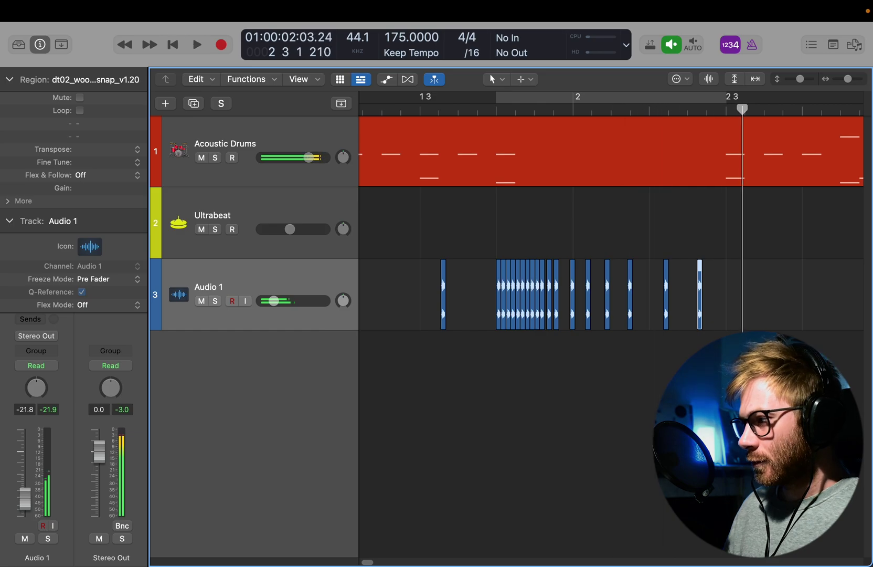
Open the List Editors beside the arrangement
{"action": "left_click_drag", "start_coordinate": [621, 344], "coordinate": [697, 209]}
{"action": "left_click_drag", "start_coordinate": [790, 393], "coordinate": [624, 302]}
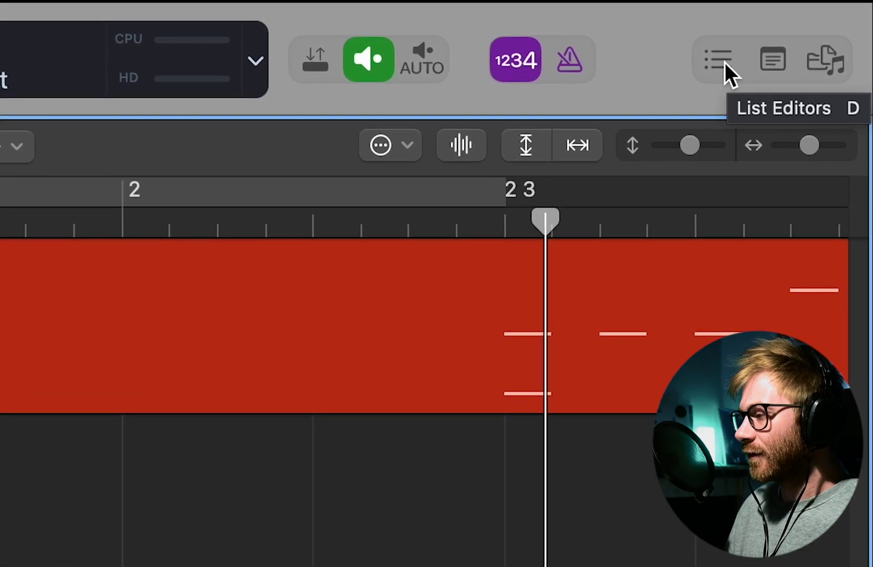
{"action": "left_click", "coordinate": [724, 61]}
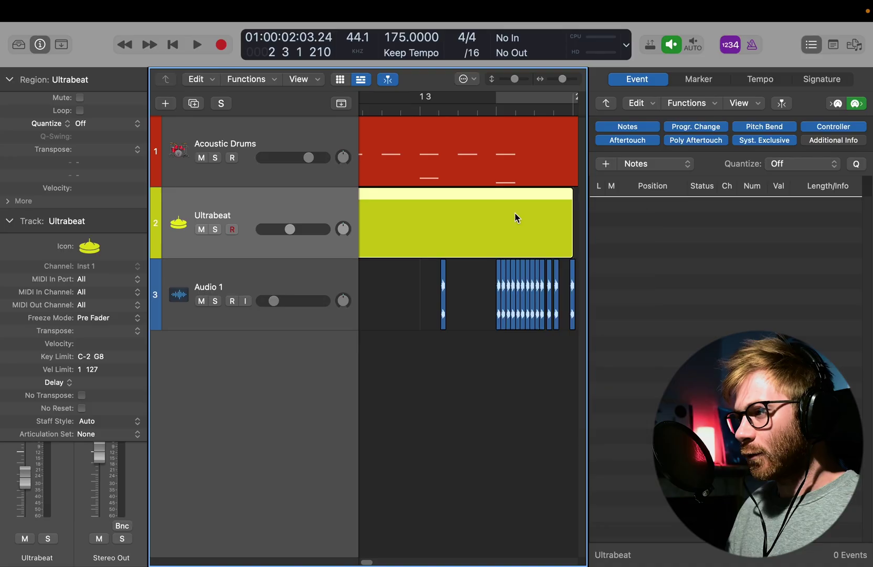
Open the Ultrabeat region in the piano roll, widen its side area and bring up the time quantize note values
{"action": "double_click", "coordinate": [515, 215]}
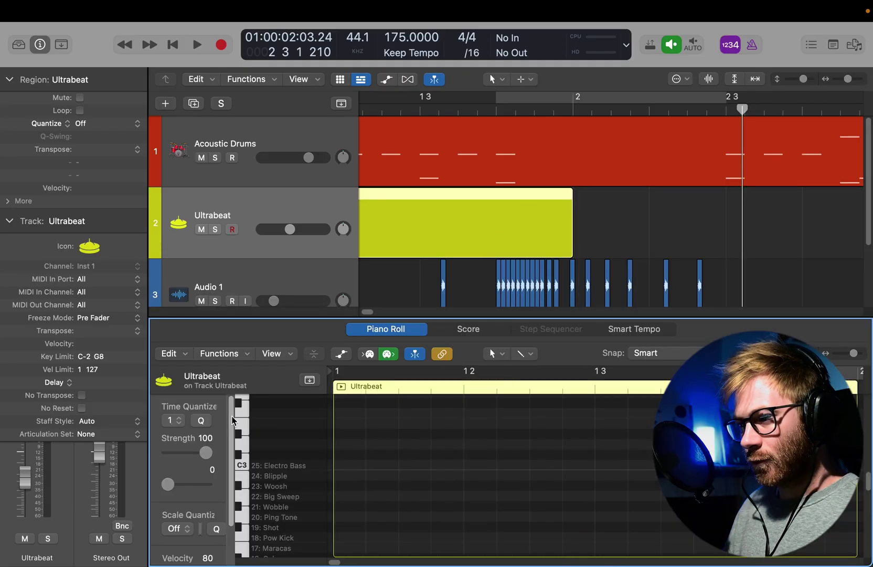
{"action": "left_click_drag", "start_coordinate": [238, 414], "coordinate": [341, 414]}
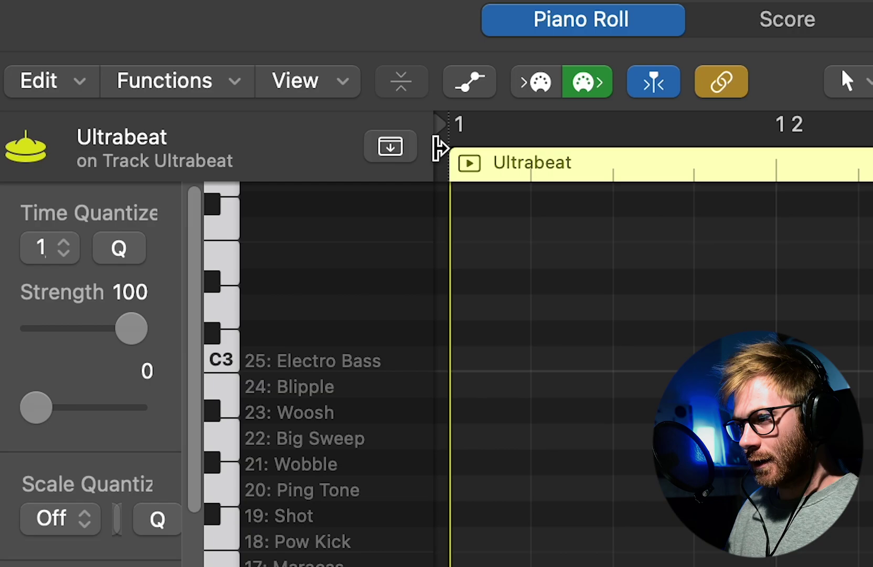
{"action": "left_click_drag", "start_coordinate": [438, 149], "coordinate": [769, 126]}
{"action": "left_click", "coordinate": [74, 251]}
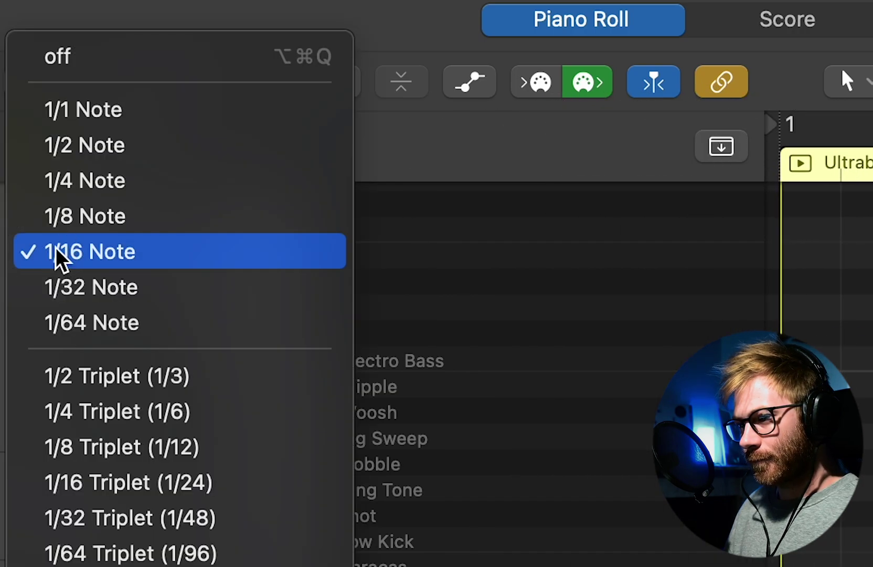
{"action": "left_click", "coordinate": [260, 447]}
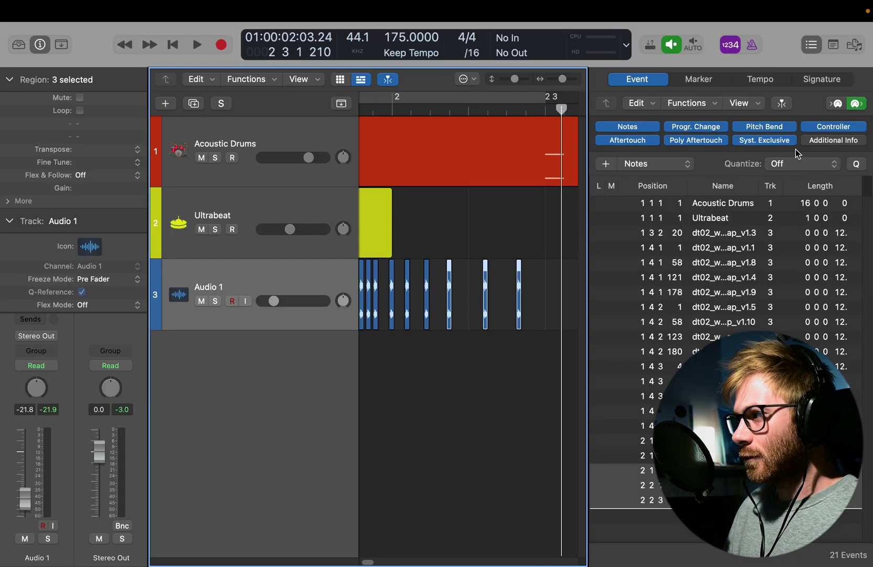
Quantize the last three woodblock hits on Audio 1 to 1/8 Triplet (1/12) in the event list
{"action": "left_click", "coordinate": [787, 164]}
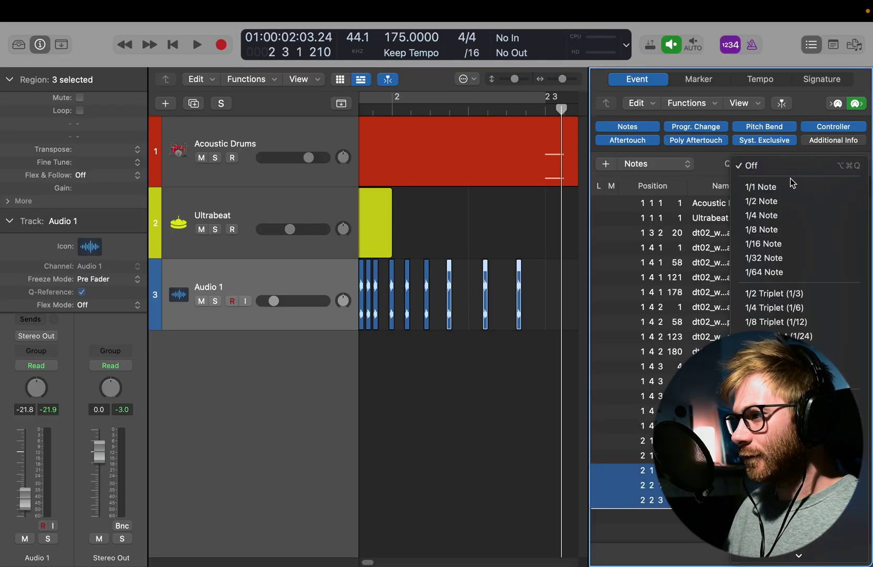
{"action": "left_click", "coordinate": [789, 323]}
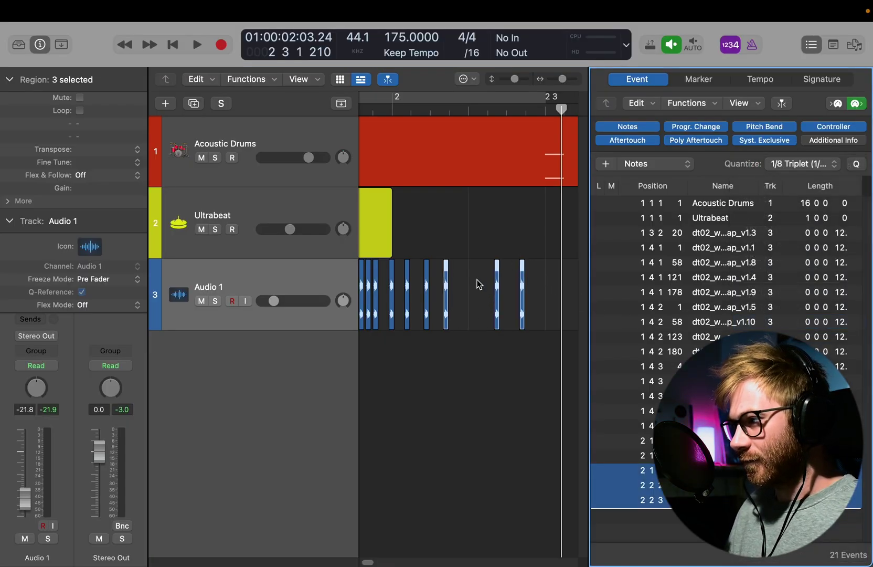
Add a woodblock copy at beat 2 of bar 2, play back the hits and set the playhead to beat 4 of bar 1
{"action": "scroll", "coordinate": [476, 278], "scroll_direction": "up", "scroll_amount": 5}
{"action": "scroll", "coordinate": [472, 279], "scroll_direction": "right", "scroll_amount": 2}
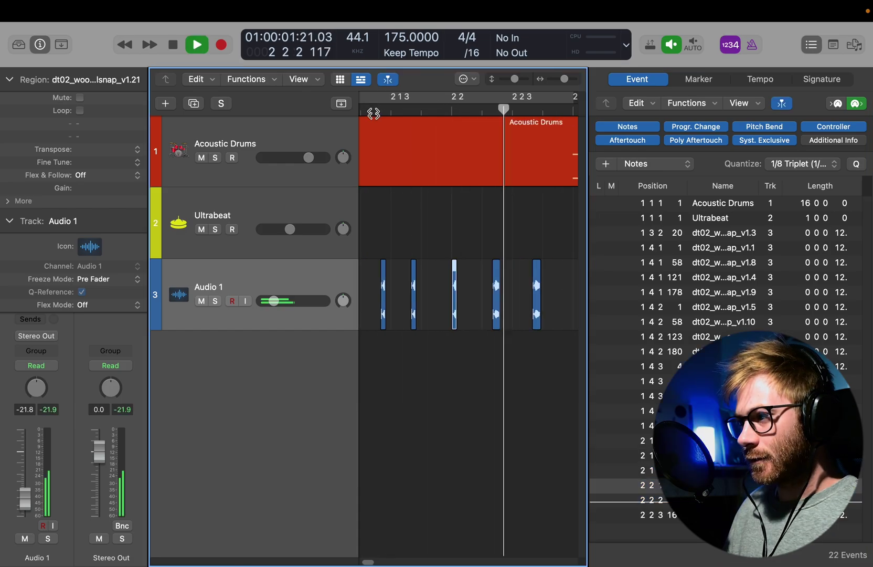
{"action": "left_click", "coordinate": [475, 103]}
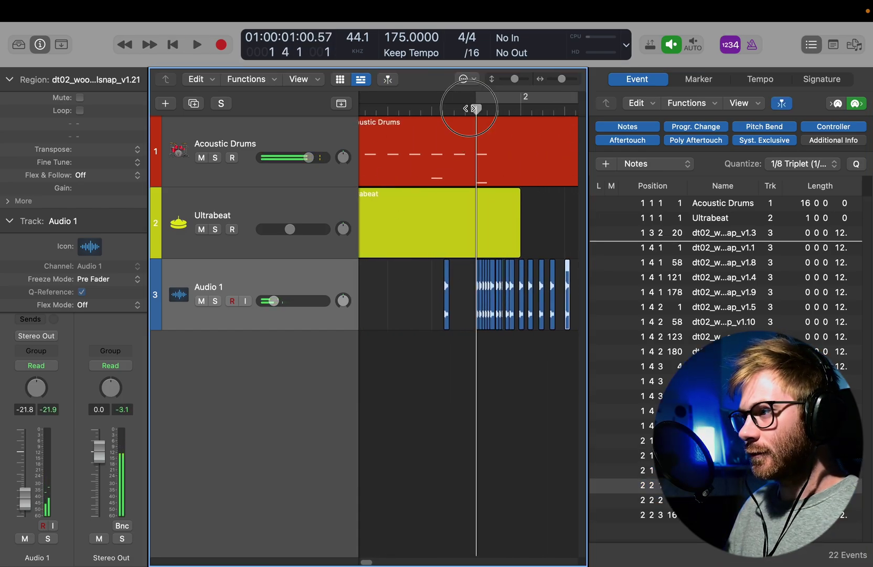
Close the List Editors and zoom the arrangement in on the woodblock hits around bar 2
{"action": "key", "text": "space"}
{"action": "left_click", "coordinate": [854, 45]}
{"action": "left_click", "coordinate": [854, 46]}
{"action": "scroll", "coordinate": [584, 275], "scroll_direction": "left", "scroll_amount": 3}
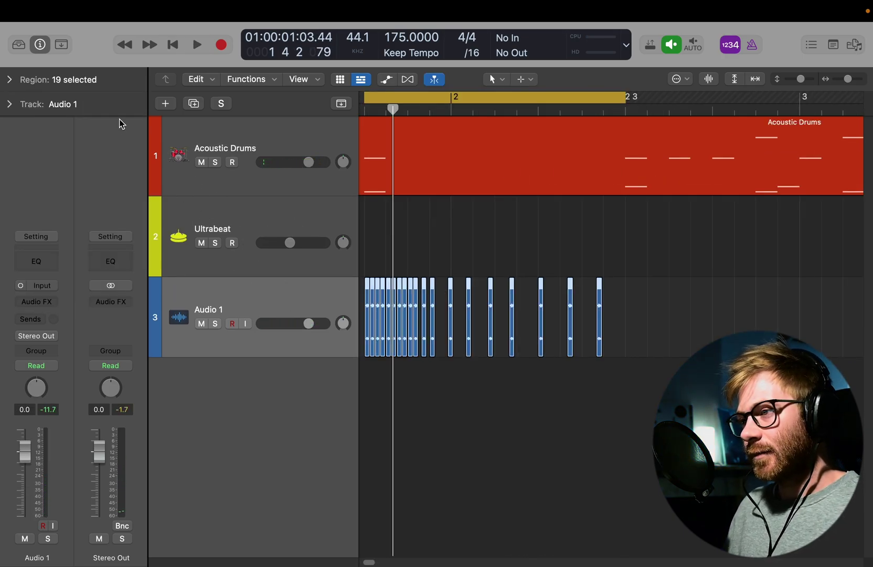
Create two additional audio tracks, Audio 2 and Audio 3, below Audio 1
{"action": "left_click", "coordinate": [167, 107]}
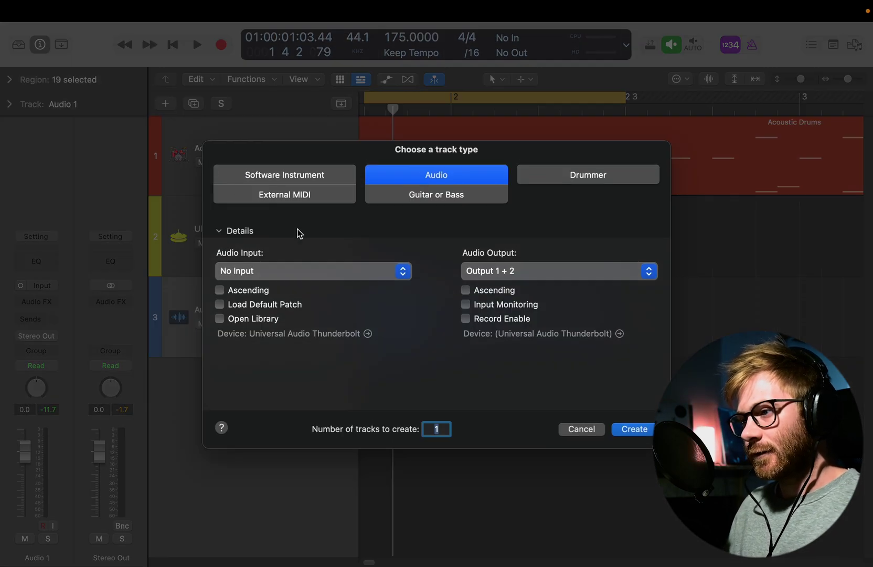
{"action": "key", "text": "Return"}
{"action": "left_click", "coordinate": [194, 101]}
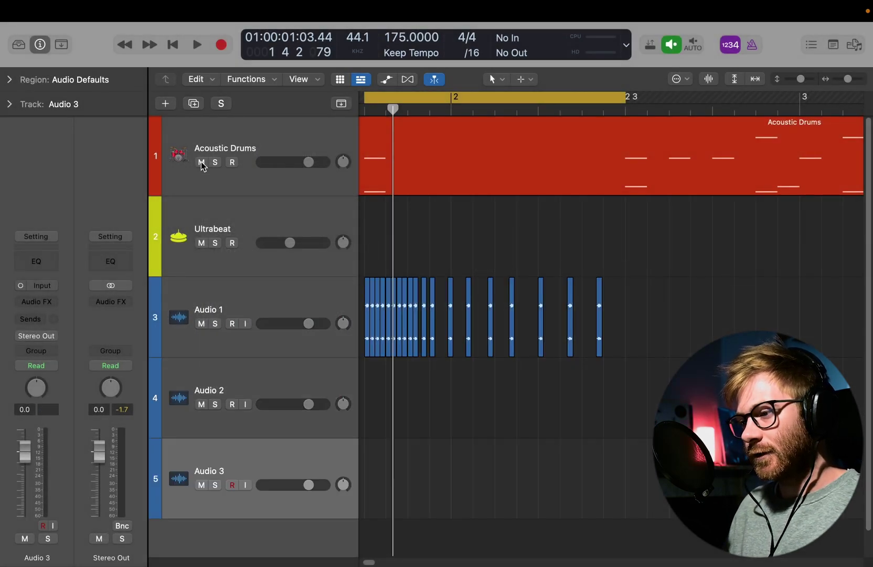
{"action": "left_click", "coordinate": [267, 386]}
{"action": "key", "text": "t"}
{"action": "key", "text": "Escape"}
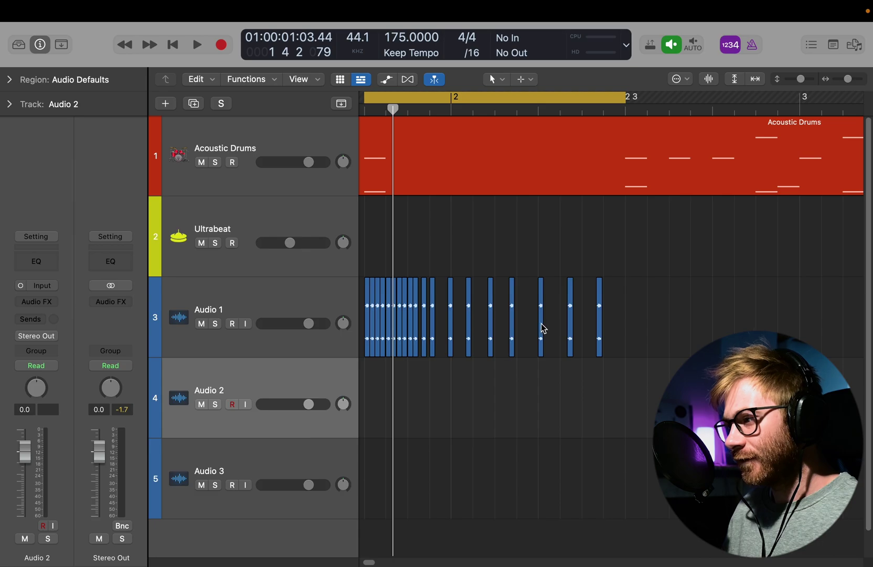
Move the last three woodblock hits to Audio 2, Audio 3 and a new track below them, keeping their timing
{"action": "left_click_drag", "start_coordinate": [542, 346], "coordinate": [538, 390]}
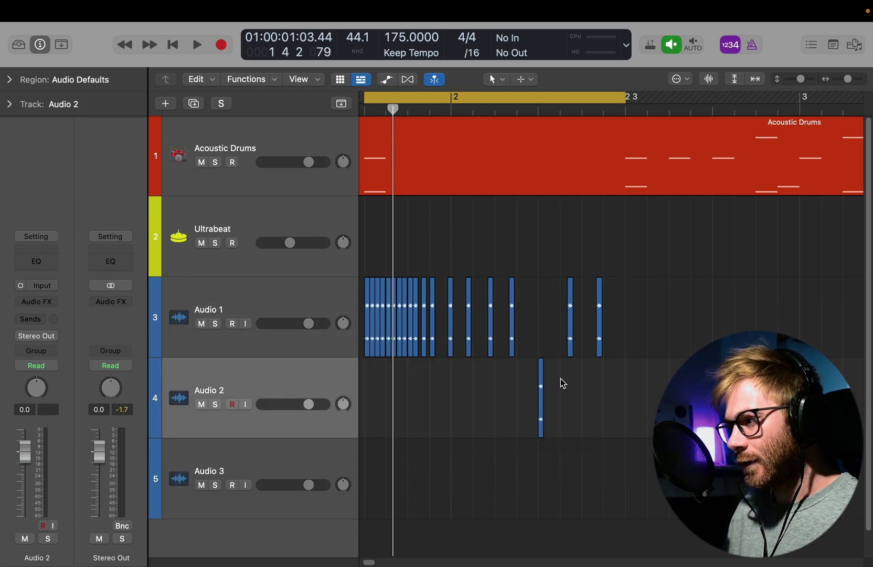
{"action": "scroll", "coordinate": [562, 386], "scroll_direction": "down", "scroll_amount": 1}
{"action": "left_click_drag", "start_coordinate": [570, 293], "coordinate": [568, 452]}
{"action": "left_click_drag", "start_coordinate": [599, 316], "coordinate": [588, 514]}
Pan Audio 2 to -29 and Audio 3 to +31 and play back the hits
{"action": "left_click", "coordinate": [325, 342]}
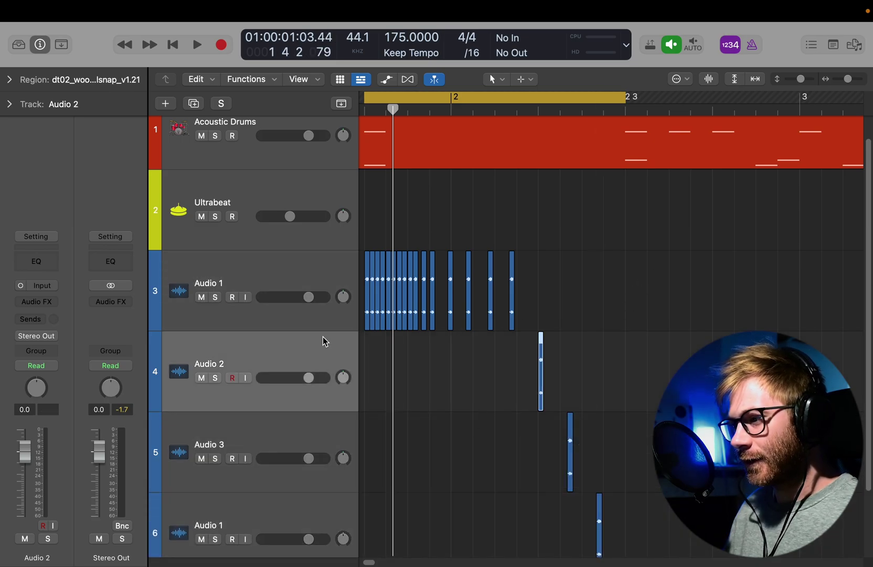
{"action": "scroll", "coordinate": [323, 343], "scroll_direction": "down", "scroll_amount": 1}
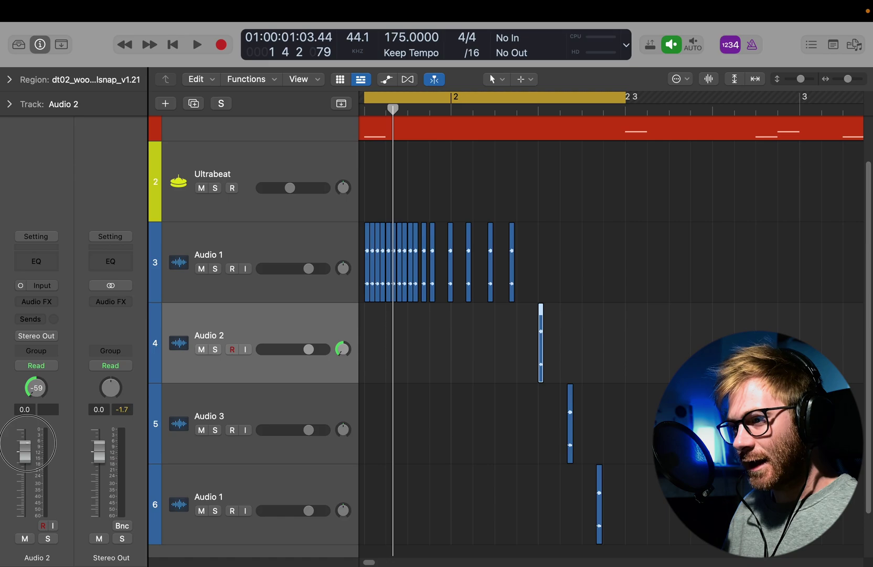
{"action": "key", "text": "Right"}
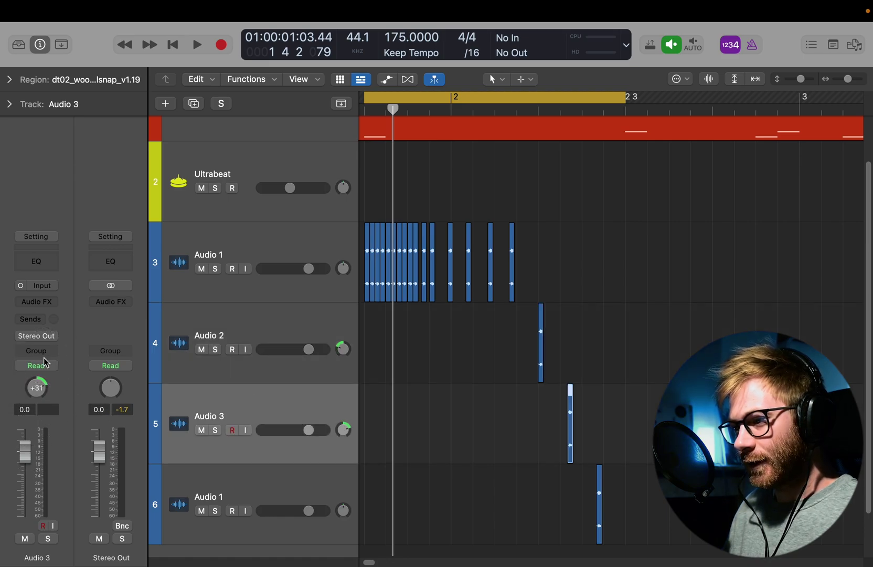
{"action": "left_click", "coordinate": [225, 479]}
{"action": "left_click", "coordinate": [306, 326]}
{"action": "key", "text": "space"}
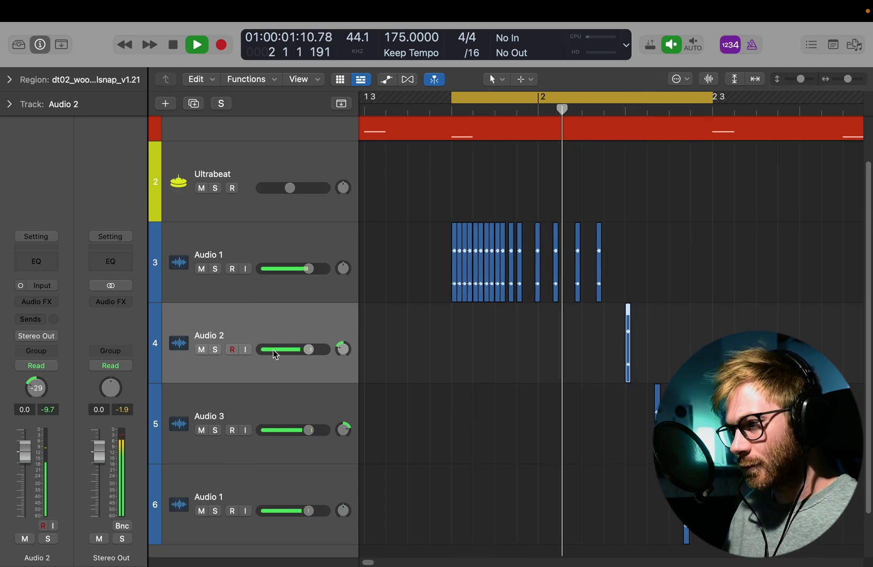
{"action": "key", "text": "space"}
Insert a mono Flanger from the Modulation effects on Audio 2 and play back the result
{"action": "left_click", "coordinate": [38, 301]}
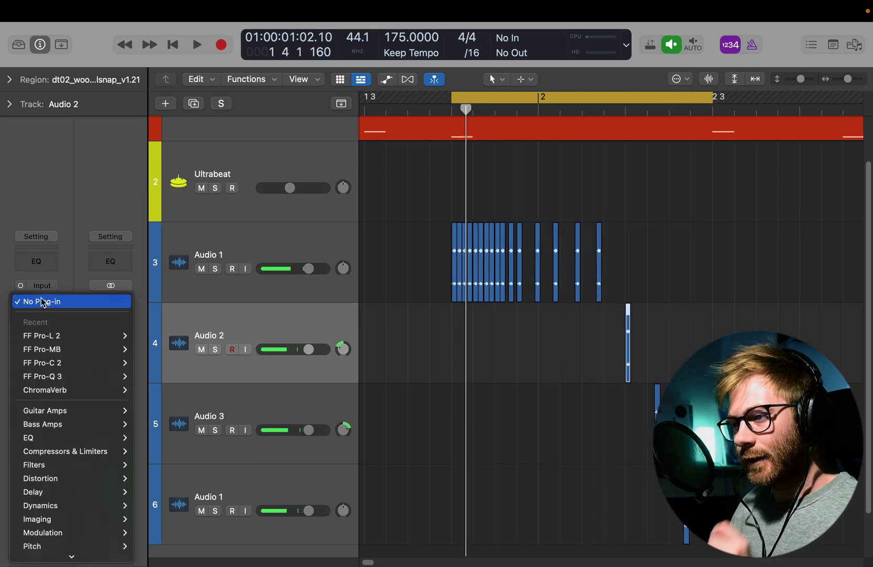
{"action": "mouse_move", "coordinate": [91, 546]}
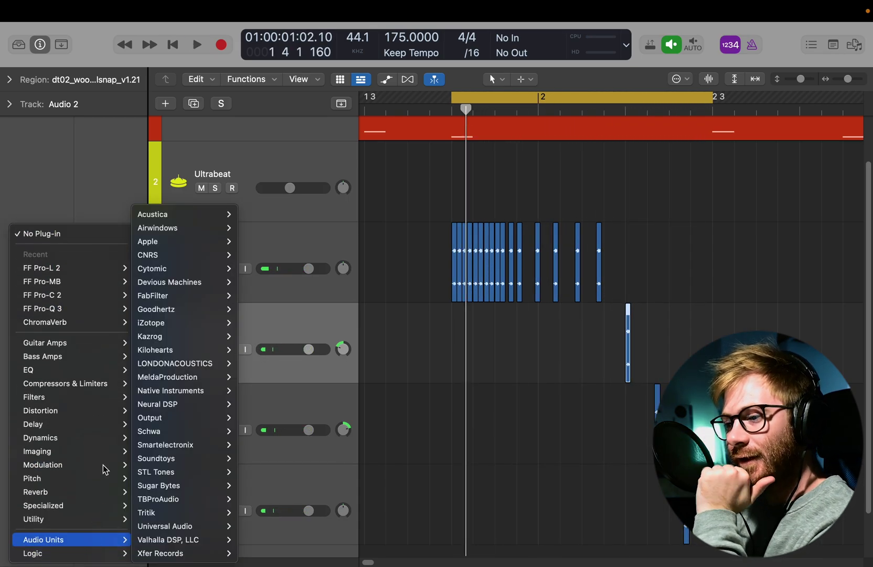
{"action": "mouse_move", "coordinate": [107, 466]}
{"action": "mouse_move", "coordinate": [268, 366]}
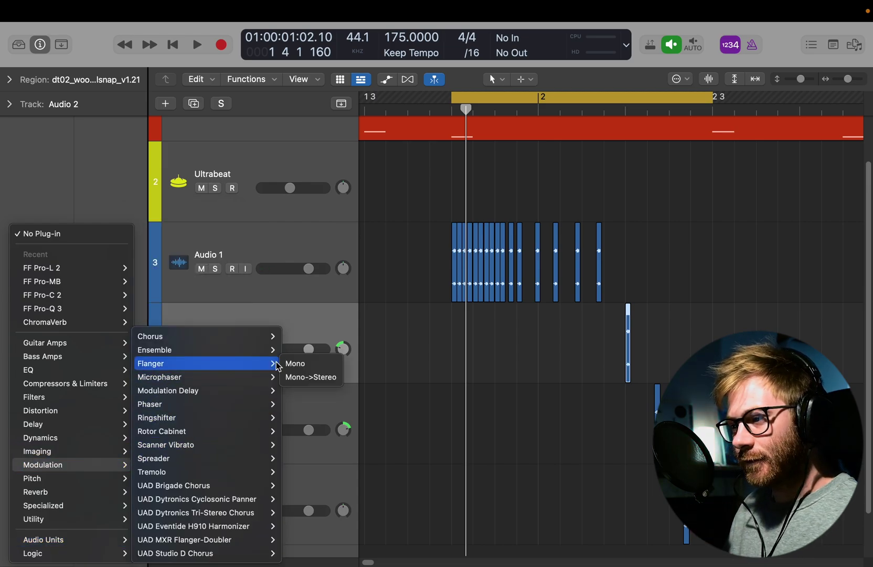
{"action": "left_click", "coordinate": [328, 365]}
{"action": "key", "text": "space"}
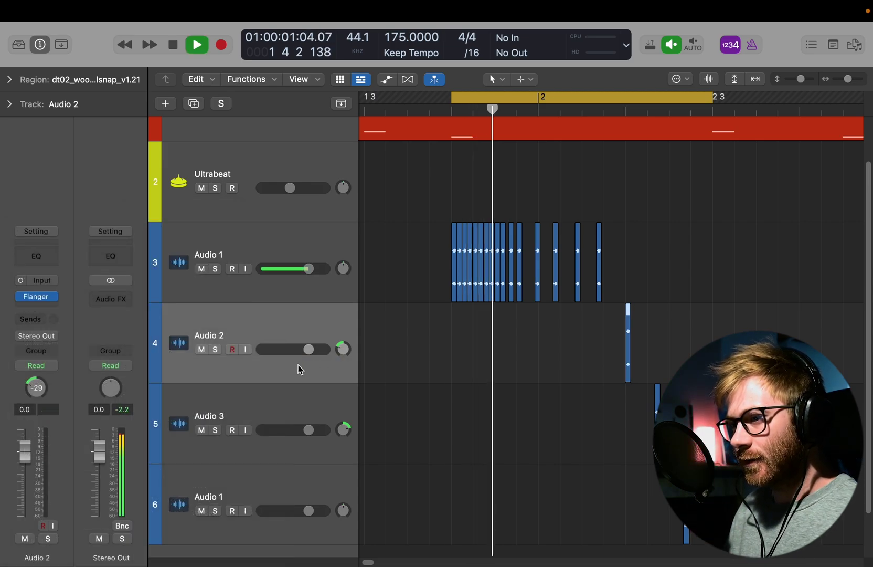
{"action": "key", "text": "space"}
{"action": "key", "text": "space"}
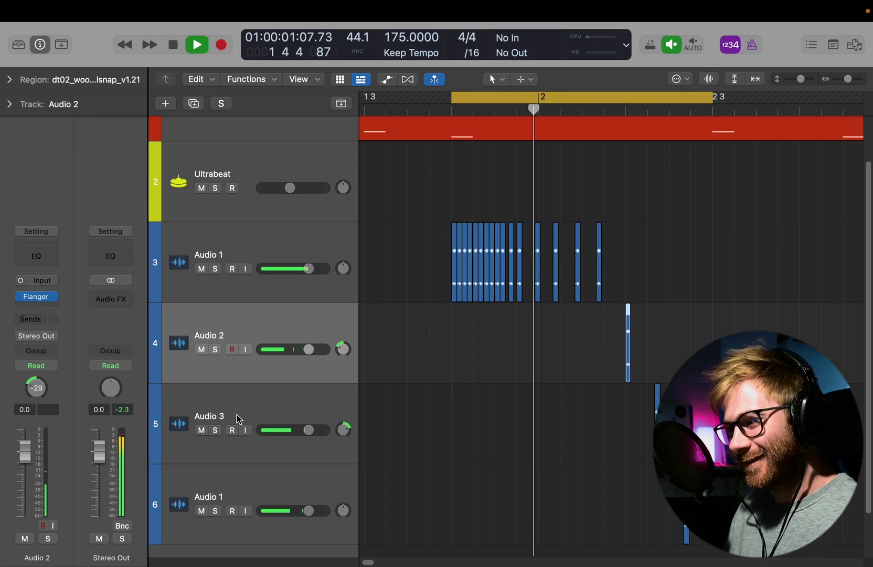
{"action": "key", "text": "space"}
Insert Logic's Ringshifter modulation effect on Audio 3 and play back the result
{"action": "left_click", "coordinate": [234, 406]}
{"action": "left_click", "coordinate": [37, 297]}
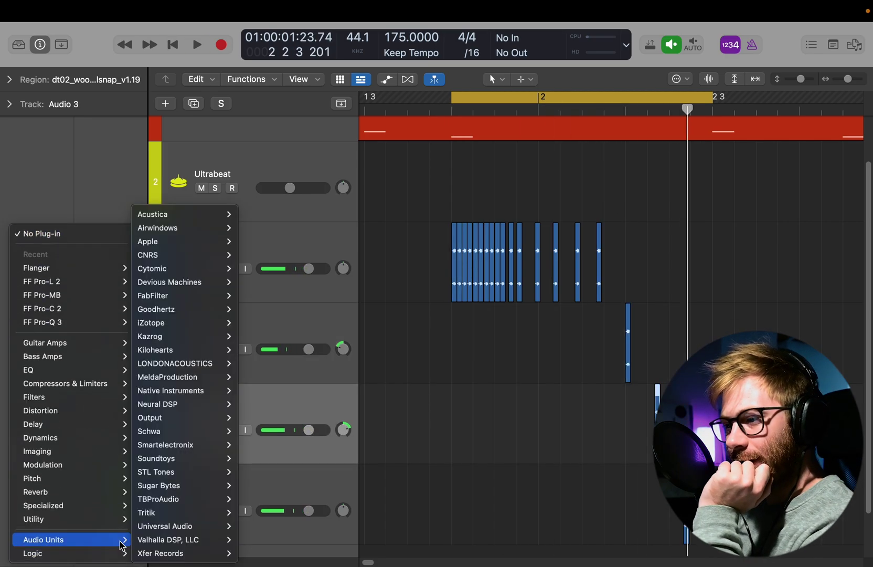
{"action": "mouse_move", "coordinate": [105, 553]}
{"action": "mouse_move", "coordinate": [173, 485]}
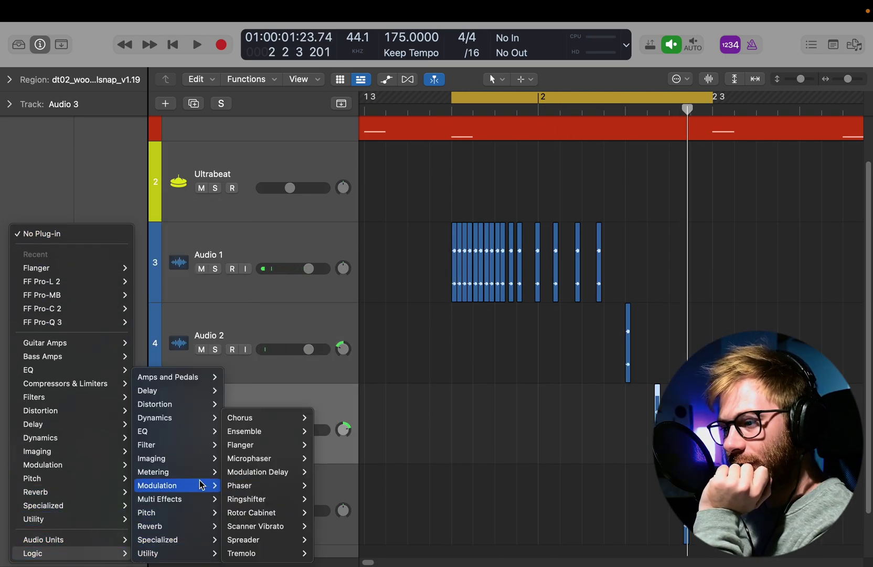
{"action": "mouse_move", "coordinate": [268, 499]}
{"action": "left_click", "coordinate": [353, 505]}
{"action": "key", "text": "space"}
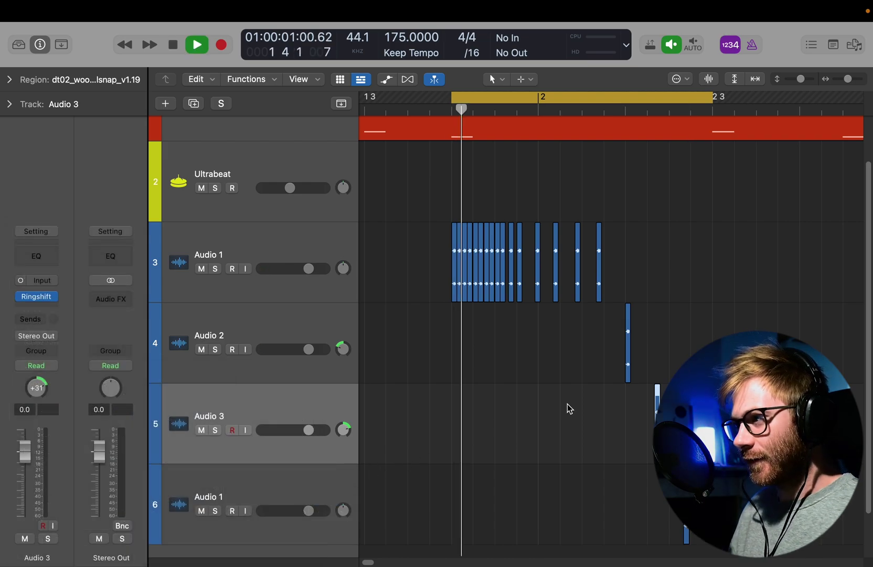
{"action": "scroll", "coordinate": [567, 407], "scroll_direction": "down", "scroll_amount": 2}
{"action": "key", "text": "space"}
{"action": "key", "text": "space"}
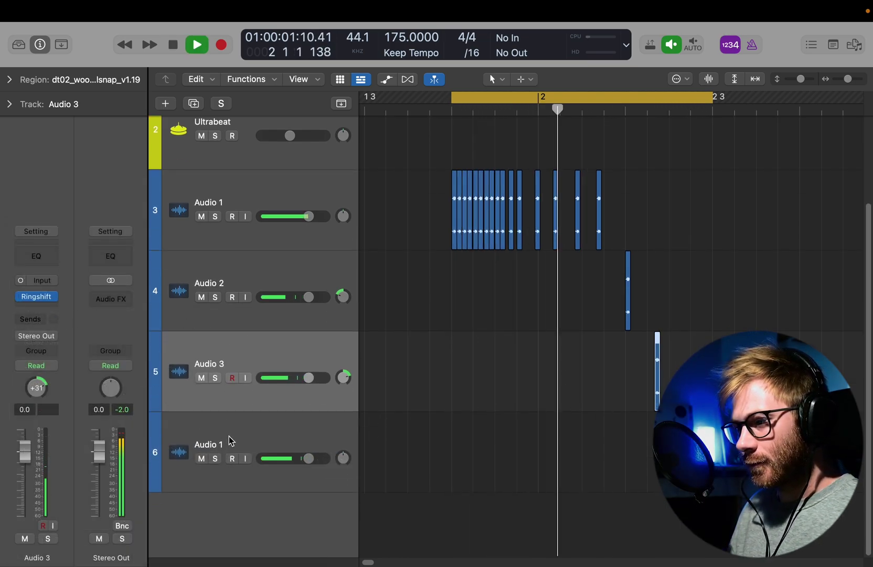
Insert a Bitcrusher on track 6 and set its Resolution to 11 bit during playback
{"action": "left_click", "coordinate": [230, 440]}
{"action": "key", "text": "space"}
{"action": "left_click", "coordinate": [46, 303]}
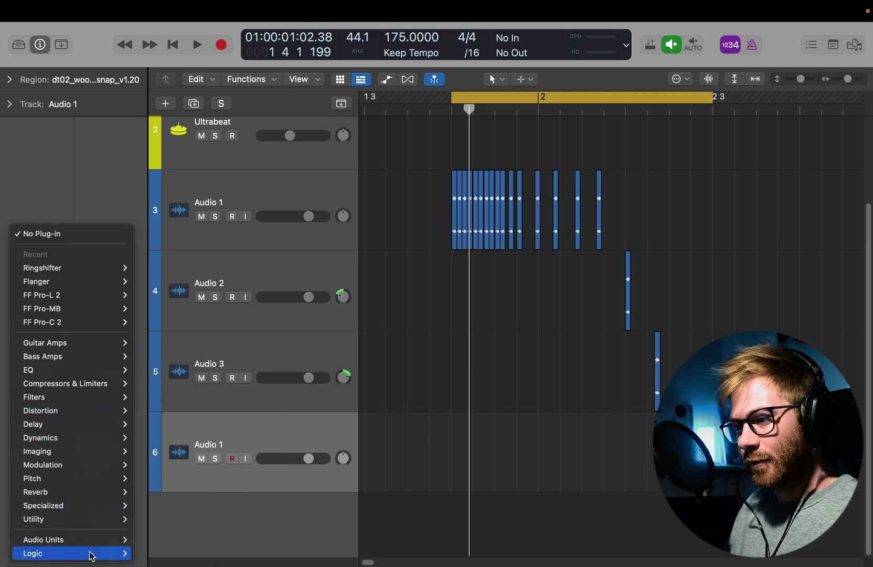
{"action": "left_click", "coordinate": [326, 407]}
{"action": "key", "text": "space"}
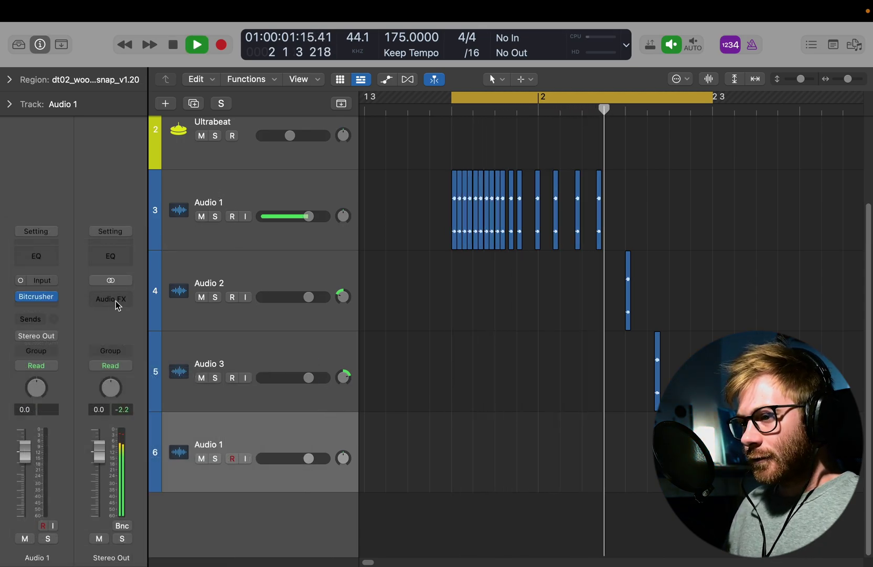
{"action": "left_click", "coordinate": [34, 297]}
{"action": "left_click_drag", "start_coordinate": [381, 353], "coordinate": [381, 338]}
{"action": "scroll", "coordinate": [754, 173], "scroll_direction": "up", "scroll_amount": 5}
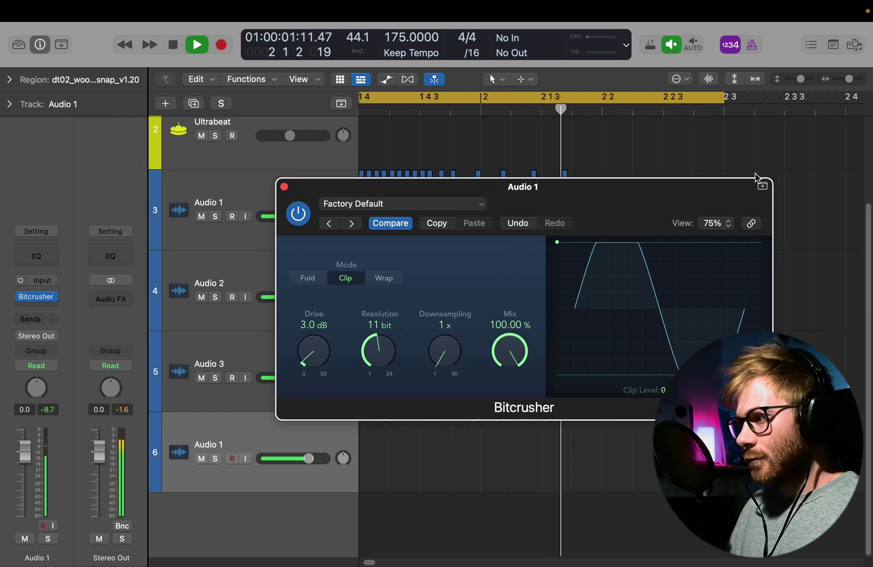
Set a short cycle range around the last woodblock hit just before beat 3 of bar 2 and loop it
{"action": "key", "text": "space"}
{"action": "left_click", "coordinate": [714, 96]}
{"action": "left_click", "coordinate": [715, 96]}
{"action": "left_click", "coordinate": [714, 96]}
{"action": "left_click_drag", "start_coordinate": [714, 95], "coordinate": [752, 97]}
{"action": "key", "text": "space"}
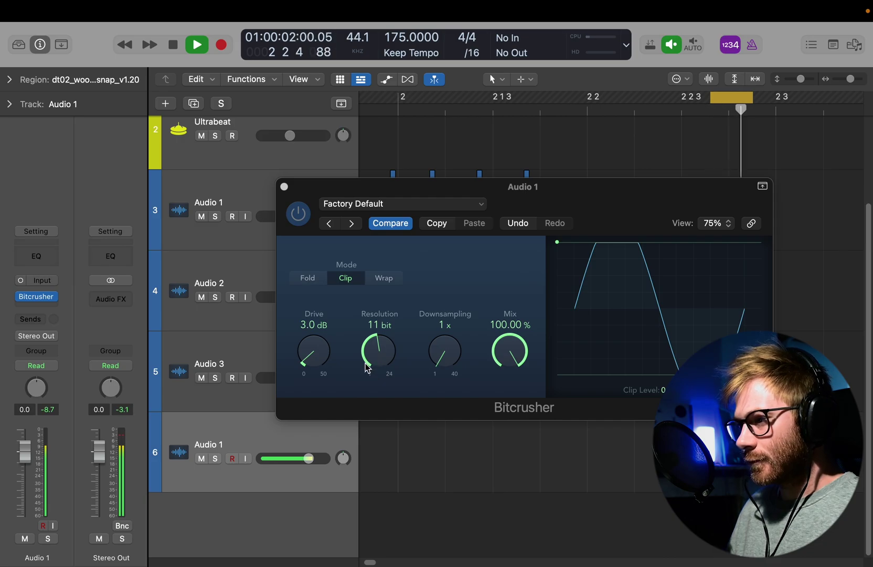
Solo track 6 and adjust the Bitcrusher's Resolution, Drive and Downsampling by ear while the hit loops
{"action": "left_click", "coordinate": [215, 458]}
{"action": "left_click_drag", "start_coordinate": [365, 369], "coordinate": [376, 390]}
{"action": "left_click_drag", "start_coordinate": [318, 355], "coordinate": [344, 370]}
{"action": "left_click_drag", "start_coordinate": [444, 351], "coordinate": [469, 284]}
{"action": "mouse_move", "coordinate": [378, 350]}
{"action": "left_mouse_down"}
{"action": "mouse_move", "coordinate": [379, 277]}
{"action": "mouse_move", "coordinate": [372, 404]}
{"action": "mouse_move", "coordinate": [379, 357]}
{"action": "mouse_move", "coordinate": [379, 367]}
{"action": "left_mouse_up"}
{"action": "key", "text": "space"}
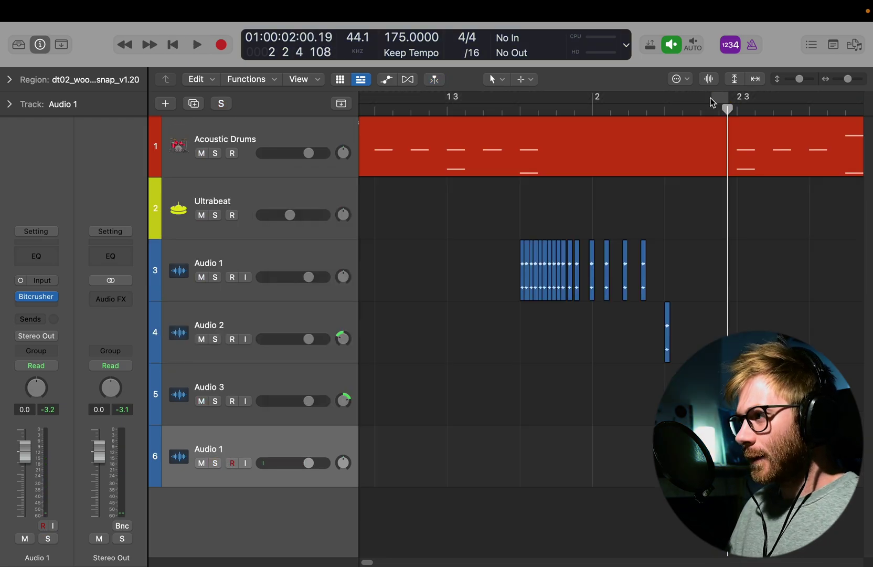
Play back the woodblock hits together with the acoustic drums from before beat 4 of bar 1
{"action": "key", "text": "space"}
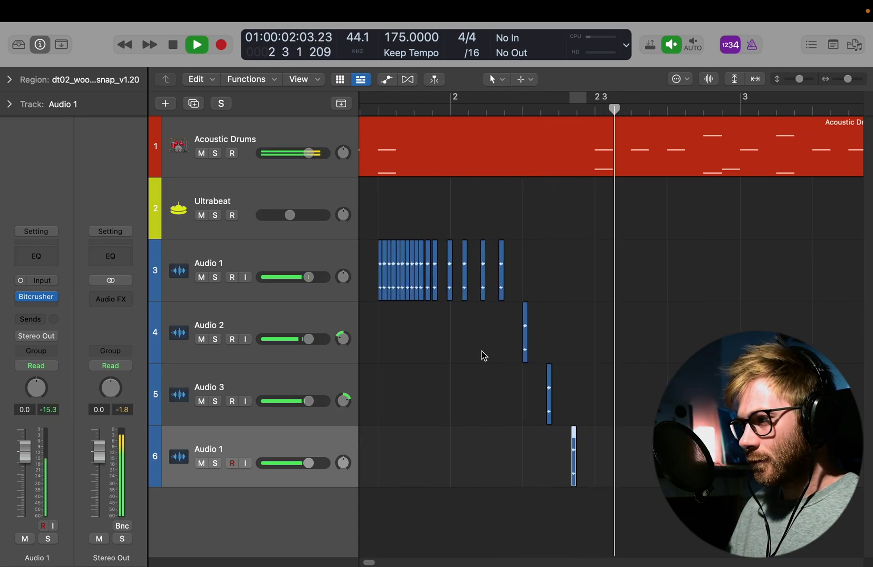
{"action": "key", "text": "space"}
{"action": "left_click", "coordinate": [460, 107]}
{"action": "key", "text": "super+Right"}
{"action": "key", "text": "super+Right"}
{"action": "key", "text": "space"}
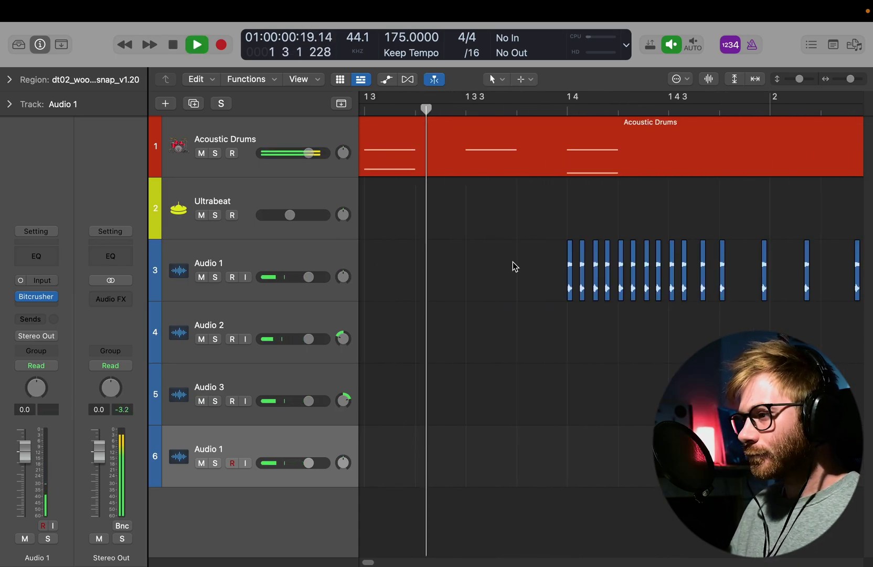
{"action": "key", "text": "super+Left"}
{"action": "key", "text": "space"}
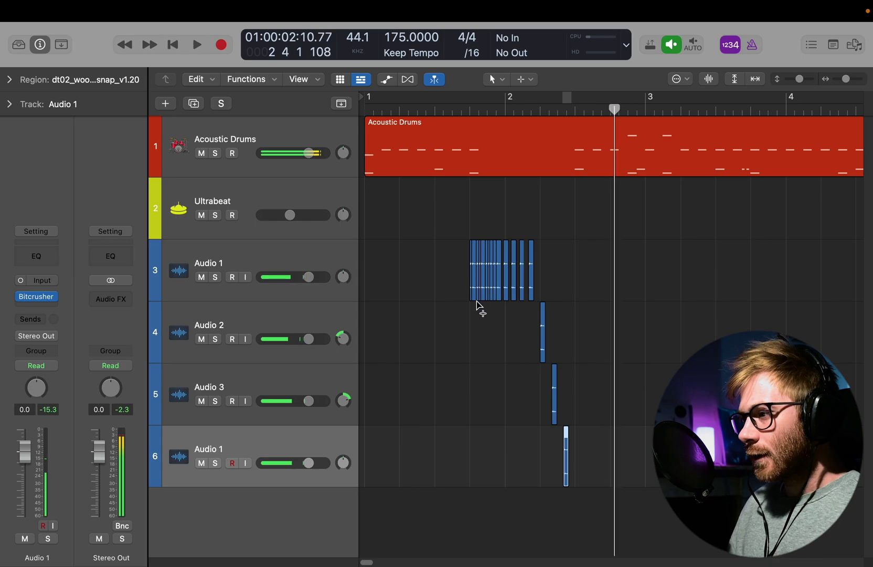
Select all 16 woodblock hits remaining on Audio 1 and join them into one region
{"action": "key", "text": "super+Right"}
{"action": "key", "text": "t"}
{"action": "left_click", "coordinate": [479, 305]}
{"action": "left_click_drag", "start_coordinate": [615, 277], "coordinate": [433, 259]}
{"action": "key", "text": "super+Right"}
{"action": "key", "text": "super+Right"}
{"action": "key", "text": "super+Right"}
{"action": "key", "text": "super+Right"}
{"action": "key", "text": "t"}
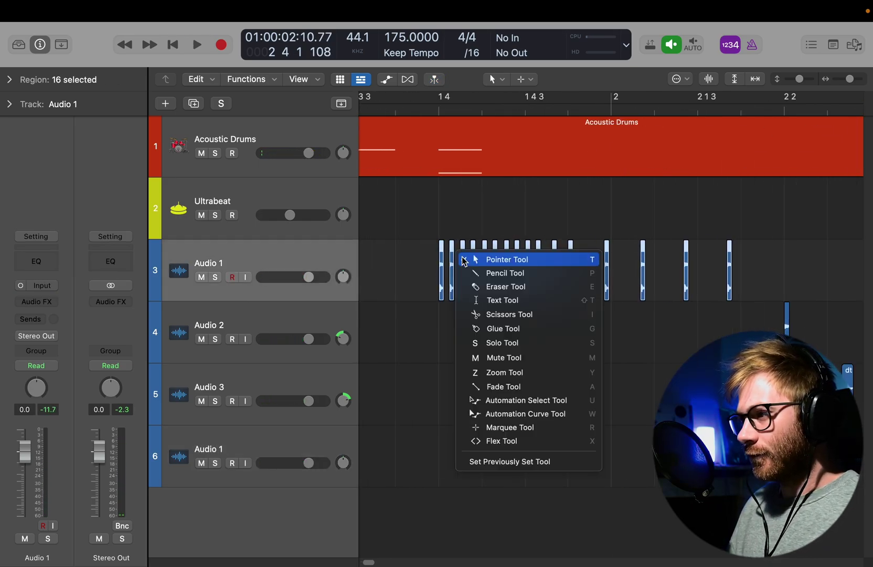
{"action": "key", "text": "t"}
{"action": "right_click", "coordinate": [570, 254]}
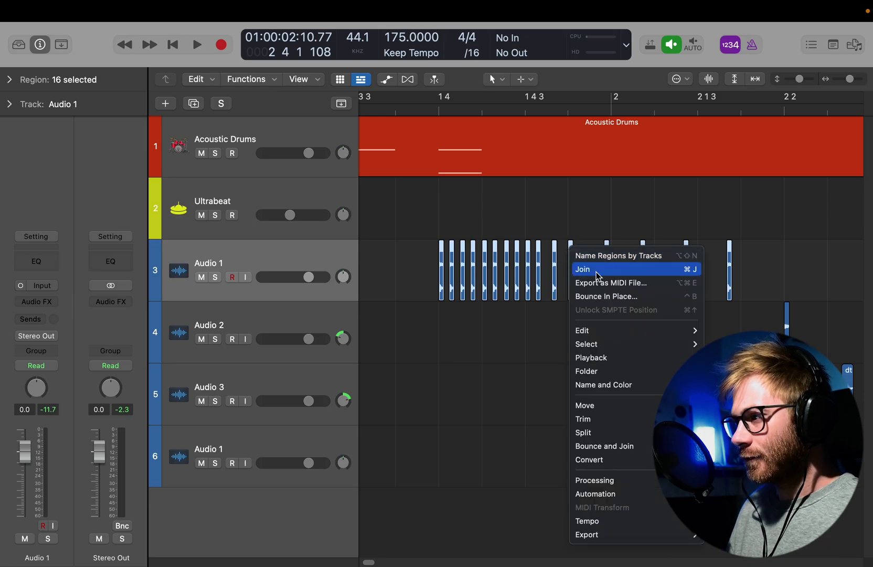
{"action": "left_click", "coordinate": [583, 267]}
{"action": "left_click", "coordinate": [473, 239]}
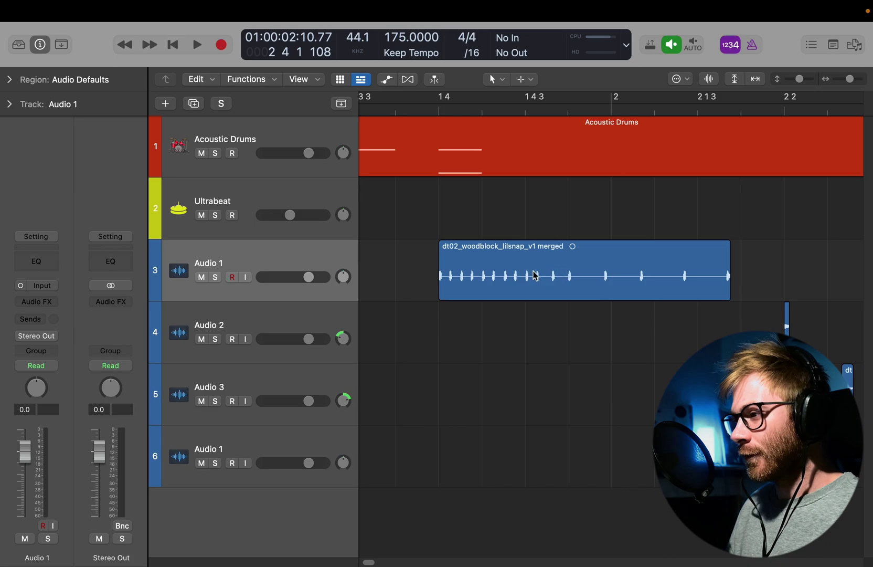
Give the merged woodblock region a curved fade-in ending at about bar 2 and loop bars 1 and 2
{"action": "left_click_drag", "start_coordinate": [441, 273], "coordinate": [598, 283]}
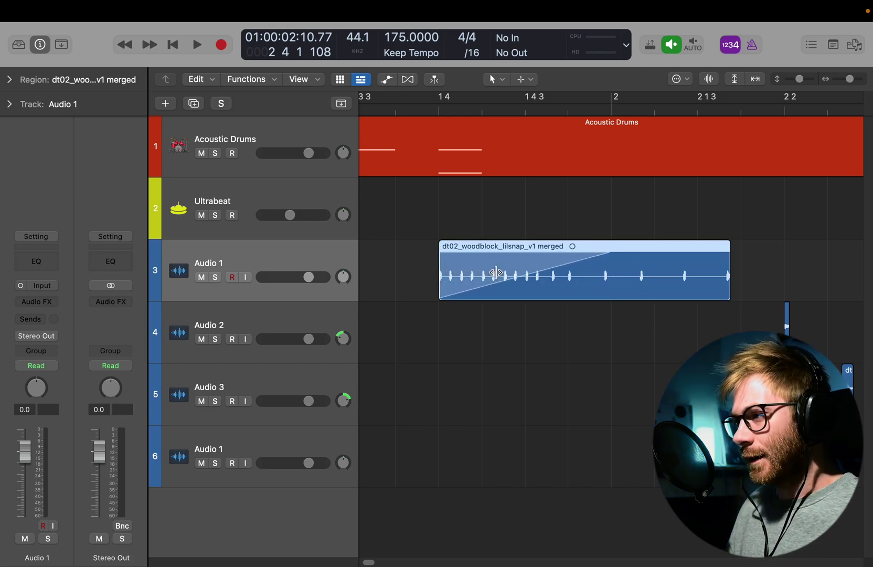
{"action": "key", "text": "space"}
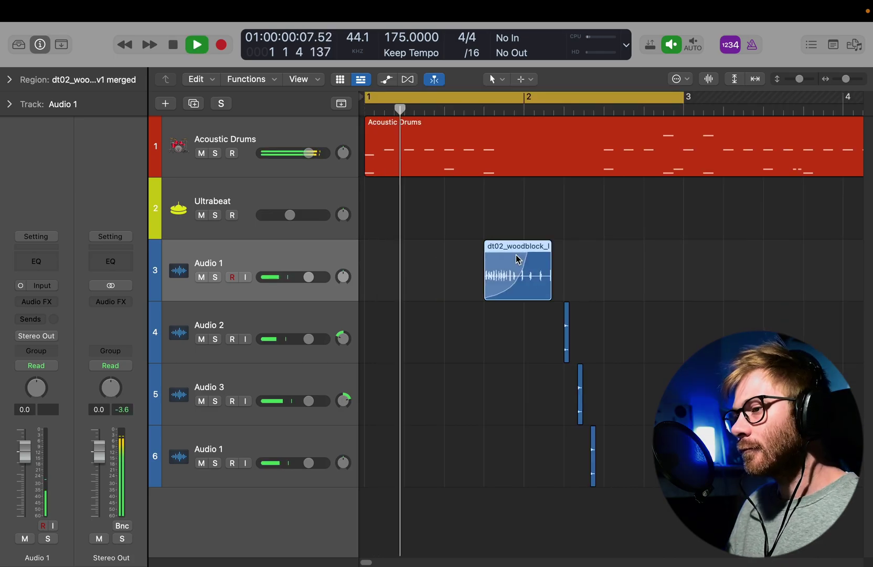
{"action": "left_click", "coordinate": [682, 399]}
{"action": "scroll", "coordinate": [682, 399], "scroll_direction": "up", "scroll_amount": 3}
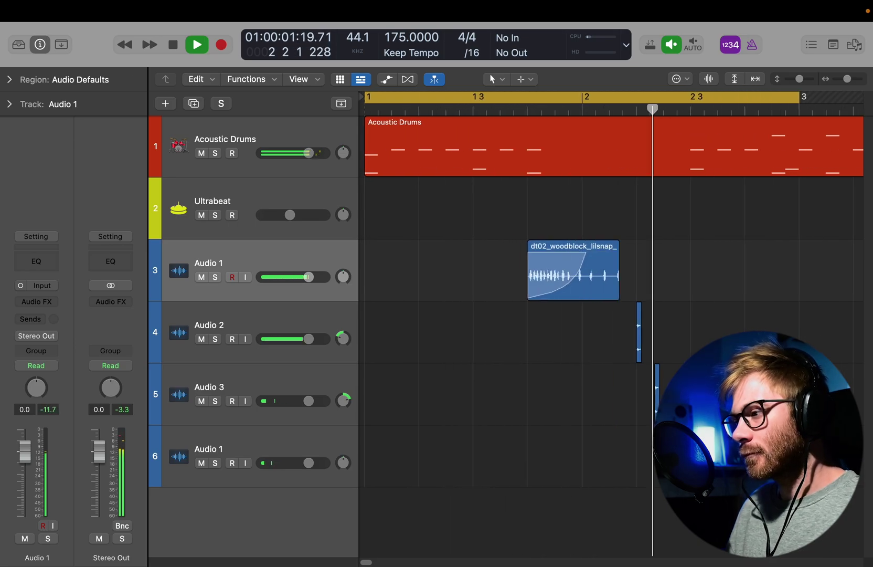
{"action": "key", "text": "space"}
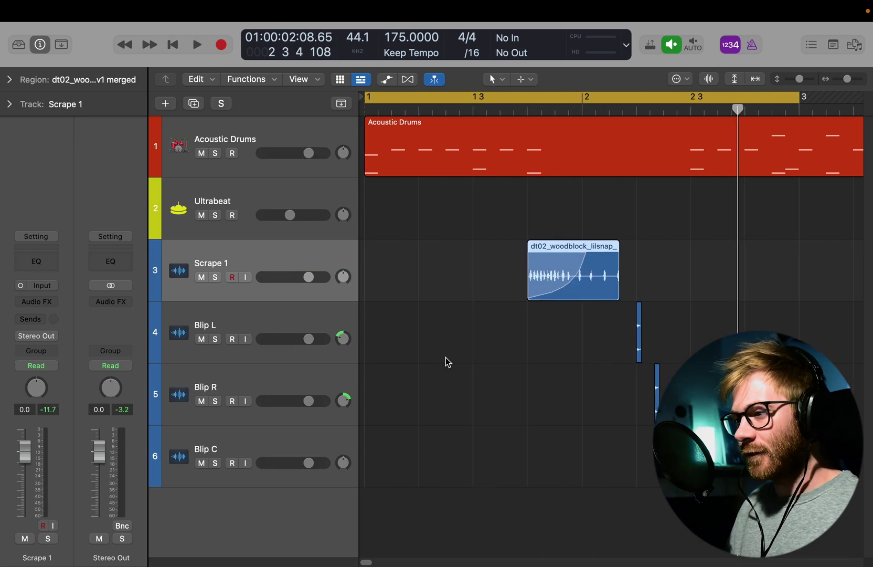
Color the Scrape 1, Blip L, Blip R and Blip C tracks and their regions yellow like Ultrabeat
{"action": "left_click", "coordinate": [445, 357]}
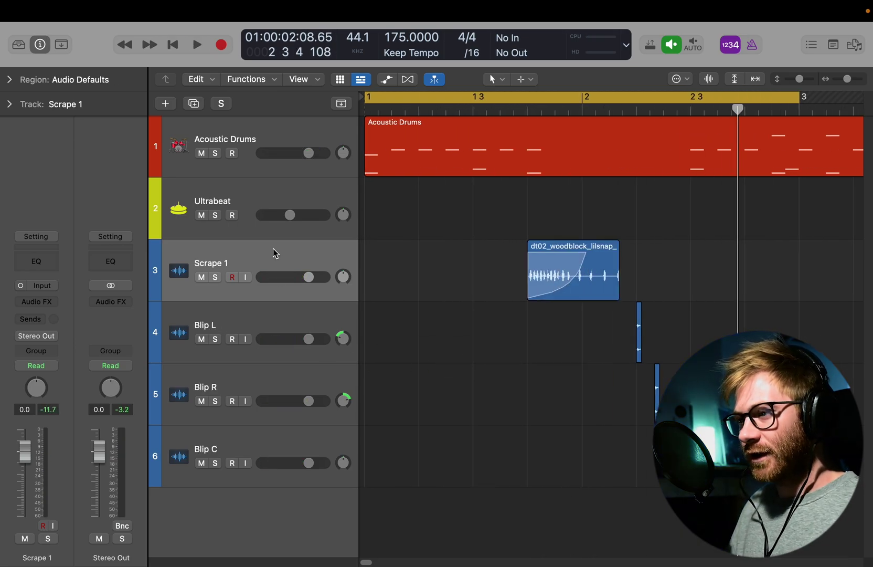
{"action": "left_click", "coordinate": [254, 447], "text": "shift"}
{"action": "key", "text": "alt+c"}
{"action": "left_click", "coordinate": [585, 429]}
{"action": "key", "text": "x"}
{"action": "key", "text": "x"}
{"action": "left_click", "coordinate": [440, 303]}
{"action": "key", "text": "super+Left"}
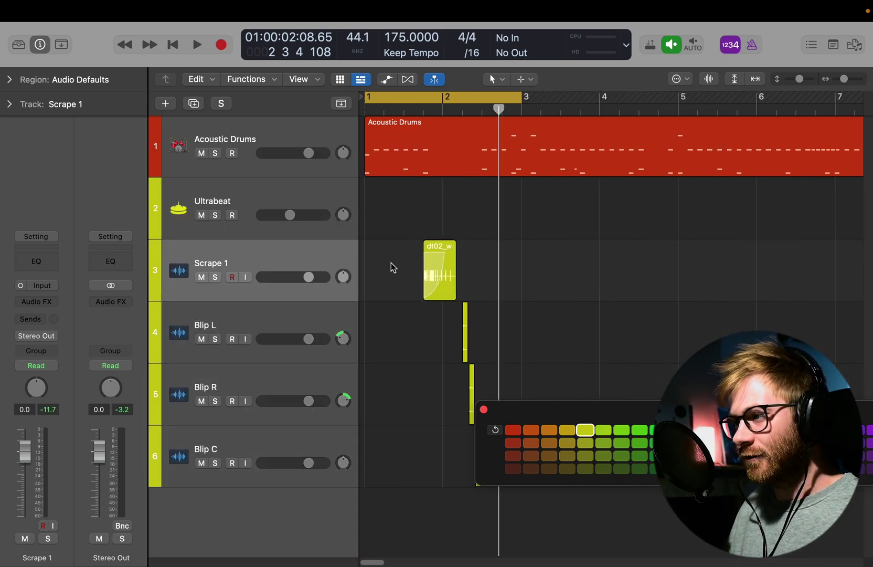
Remove the Ultrabeat track from the project
{"action": "left_click", "coordinate": [282, 202]}
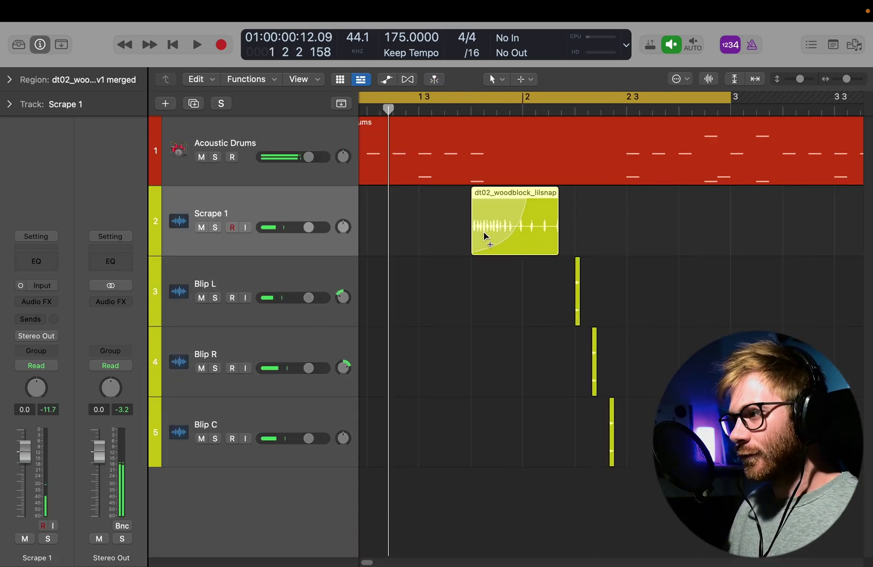
Try a slow-down fade-out from about bar 2 to the end of the merged Scrape 1 region and play it back without cycling
{"action": "left_click_drag", "start_coordinate": [524, 197], "coordinate": [564, 220]}
{"action": "scroll", "coordinate": [563, 219], "scroll_direction": "up", "scroll_amount": 4}
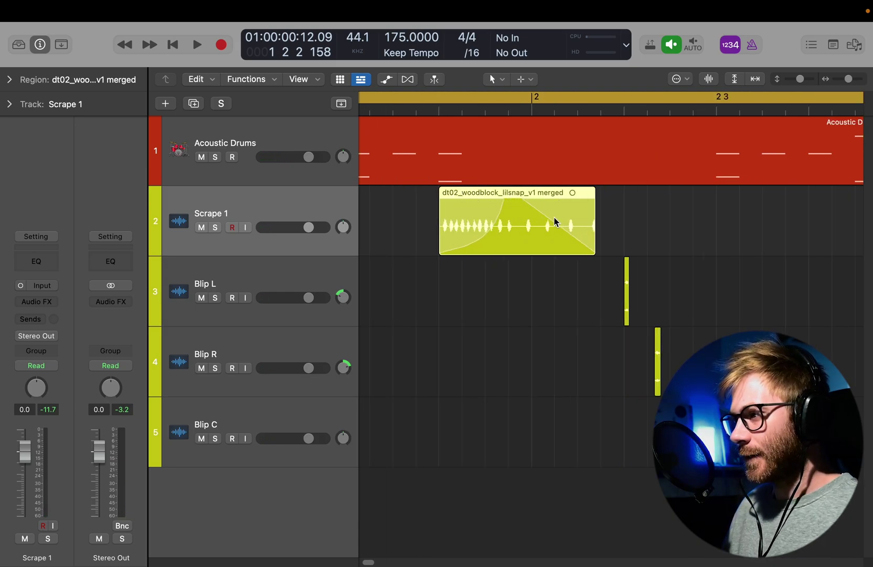
{"action": "right_click", "coordinate": [559, 212]}
{"action": "left_click", "coordinate": [614, 235]}
{"action": "key", "text": "c"}
{"action": "left_click", "coordinate": [428, 111]}
{"action": "key", "text": "space"}
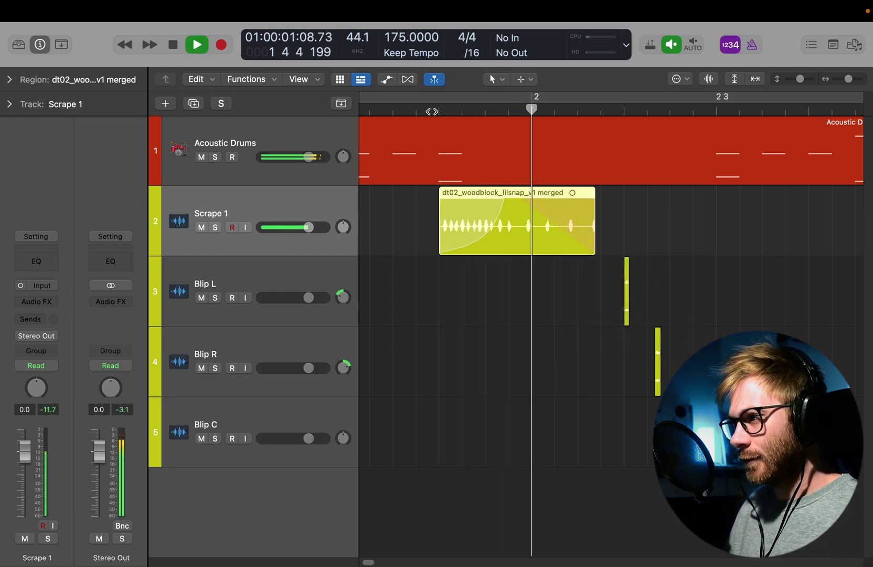
{"action": "key", "text": "space"}
Curve the slow-down fade at the end of the Scrape 1 region and play it back twice with the drums
{"action": "left_click", "coordinate": [595, 251]}
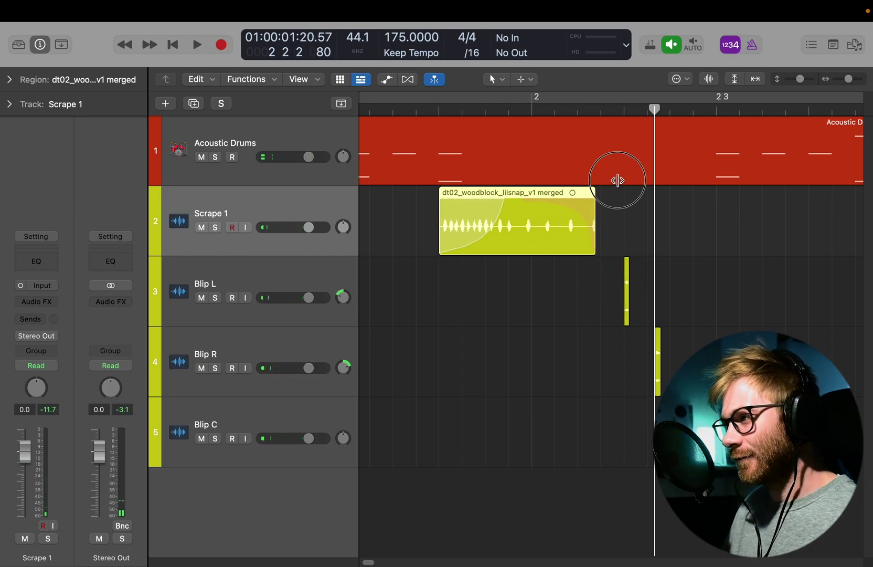
{"action": "left_click", "coordinate": [429, 111]}
{"action": "key", "text": "space"}
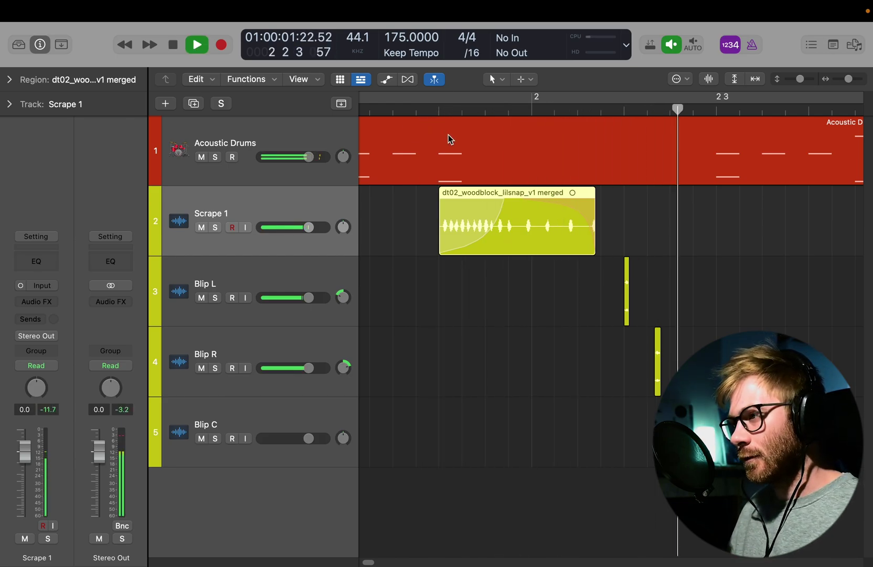
{"action": "key", "text": "space"}
{"action": "left_click", "coordinate": [429, 111]}
{"action": "key", "text": "space"}
{"action": "key", "text": "space"}
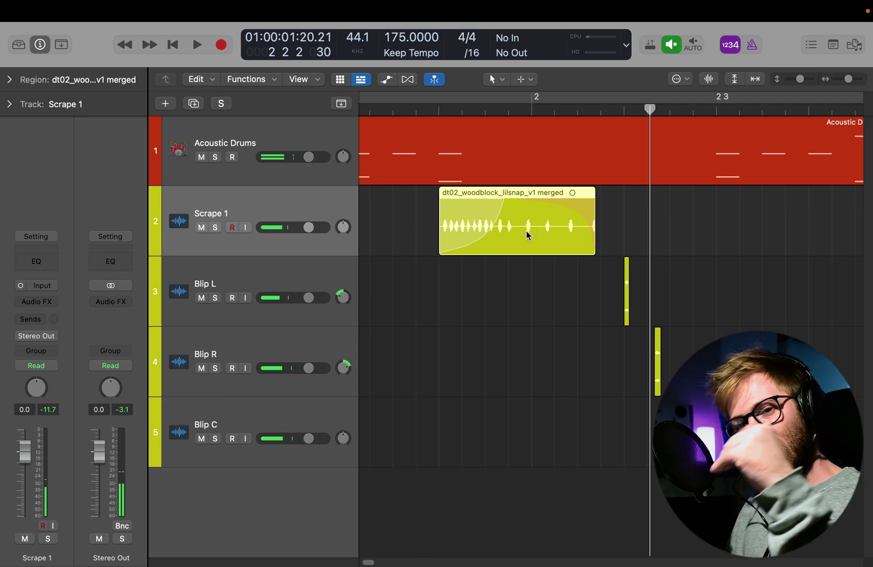
Cut the last four hits of the merged Scrape 1 region into separate regions in place of the fade-out
{"action": "left_click", "coordinate": [540, 304]}
{"action": "key", "text": "t"}
{"action": "key", "text": "i"}
{"action": "left_click_drag", "start_coordinate": [524, 246], "coordinate": [562, 246]}
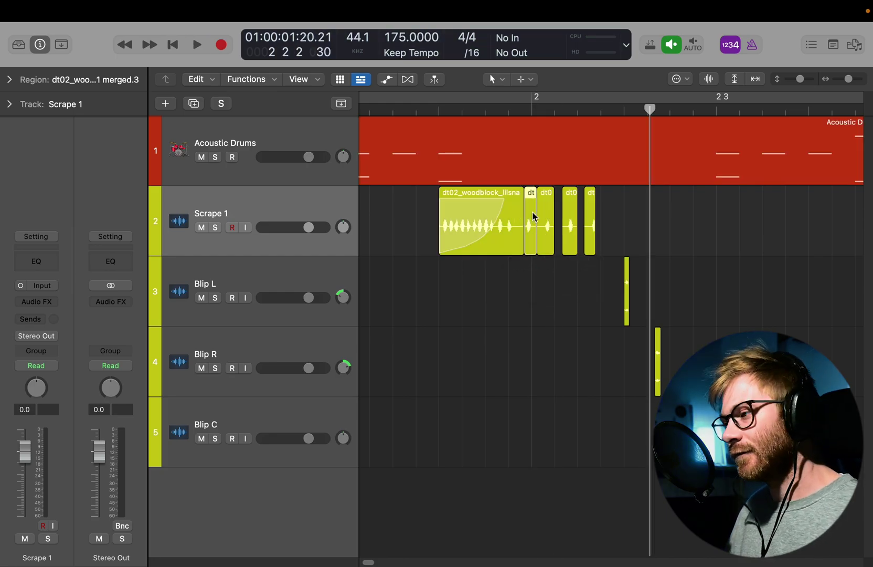
Transpose the first of the four separated Scrape 1 hits by -2 semitones
{"action": "double_click", "coordinate": [531, 215]}
{"action": "left_click", "coordinate": [55, 82]}
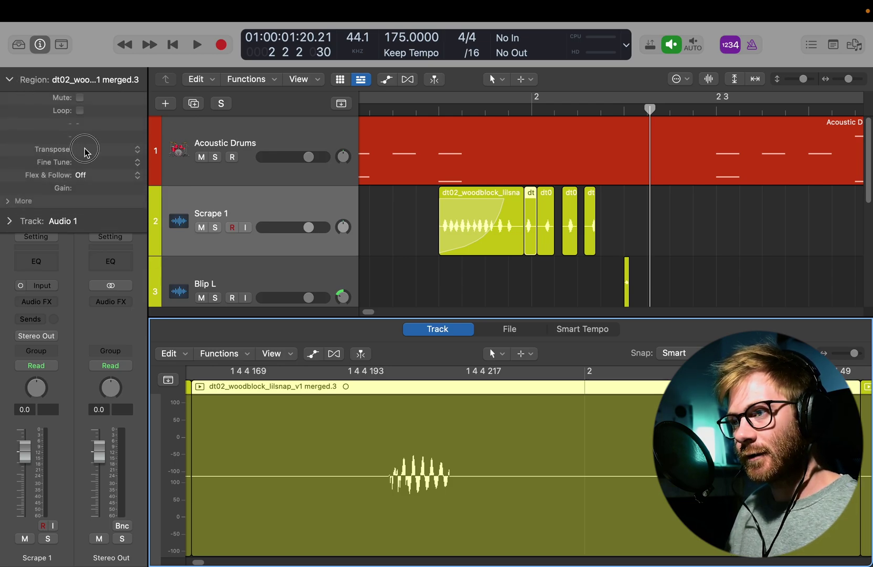
{"action": "left_click_drag", "start_coordinate": [85, 151], "coordinate": [86, 155]}
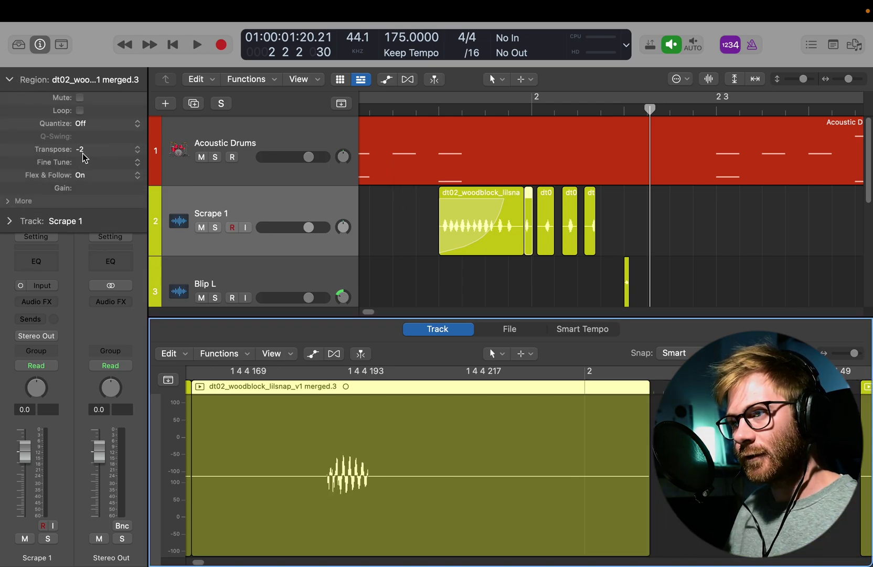
{"action": "left_click", "coordinate": [549, 225]}
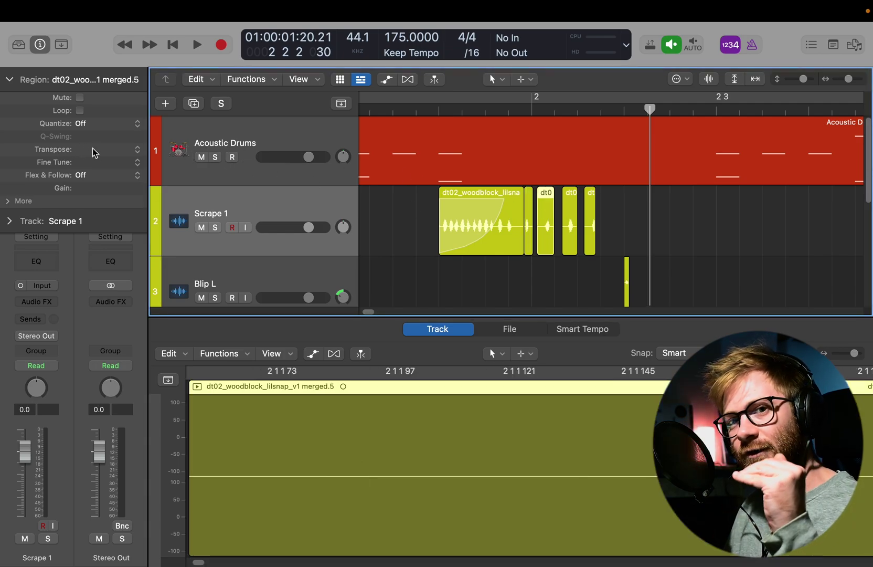
{"action": "left_click", "coordinate": [530, 215]}
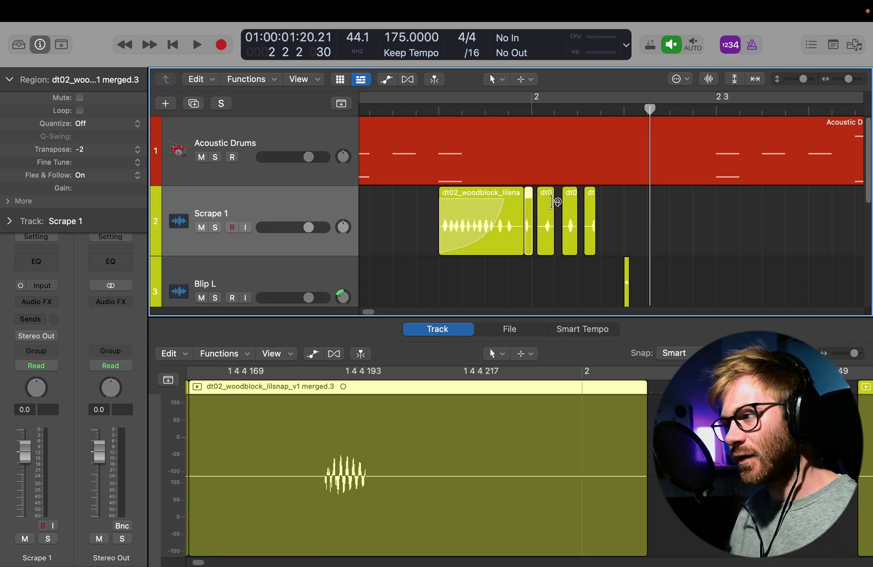
Transpose the second, third and fourth separated Scrape 1 hits by -4, -6 and -8 semitones
{"action": "left_click", "coordinate": [546, 210]}
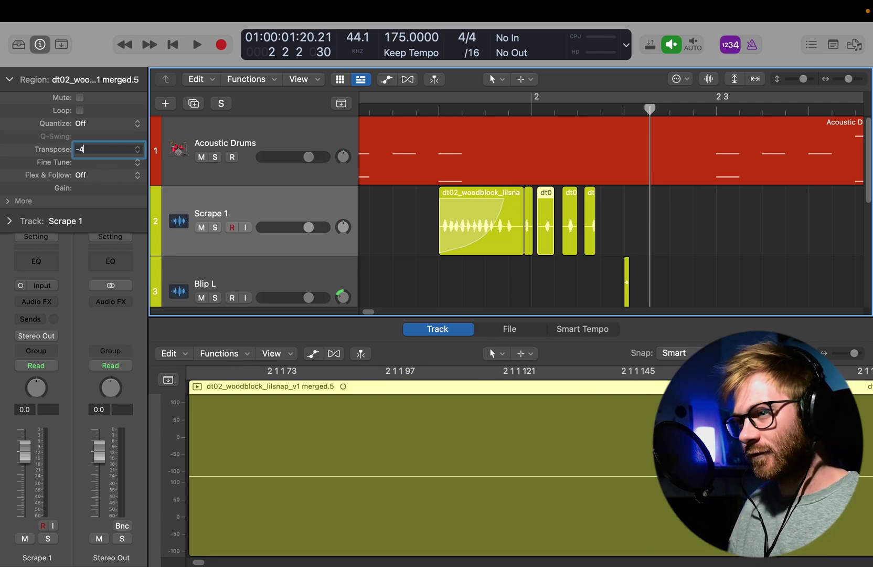
{"action": "type", "text": "-4"}
{"action": "key", "text": "Return"}
{"action": "left_click", "coordinate": [579, 205]}
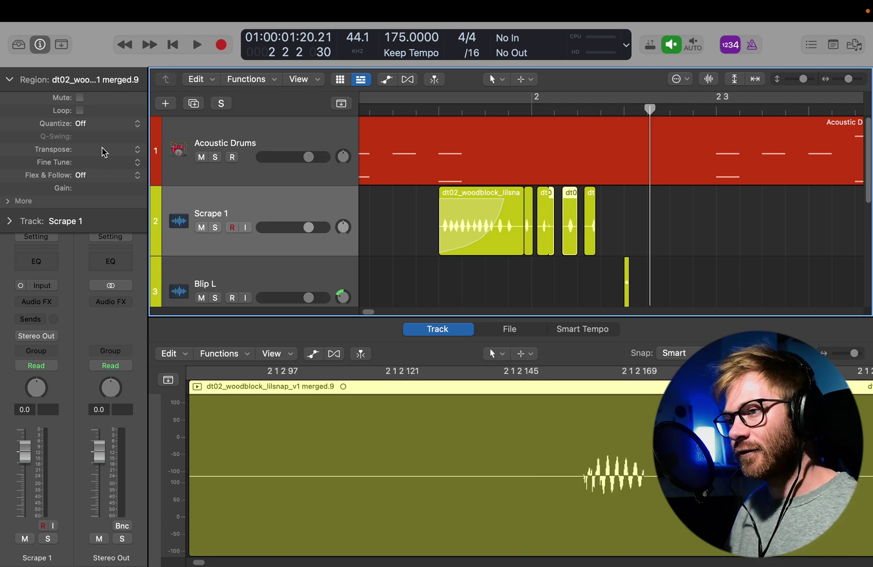
{"action": "double_click", "coordinate": [103, 148]}
{"action": "type", "text": "-6"}
{"action": "key", "text": "Return"}
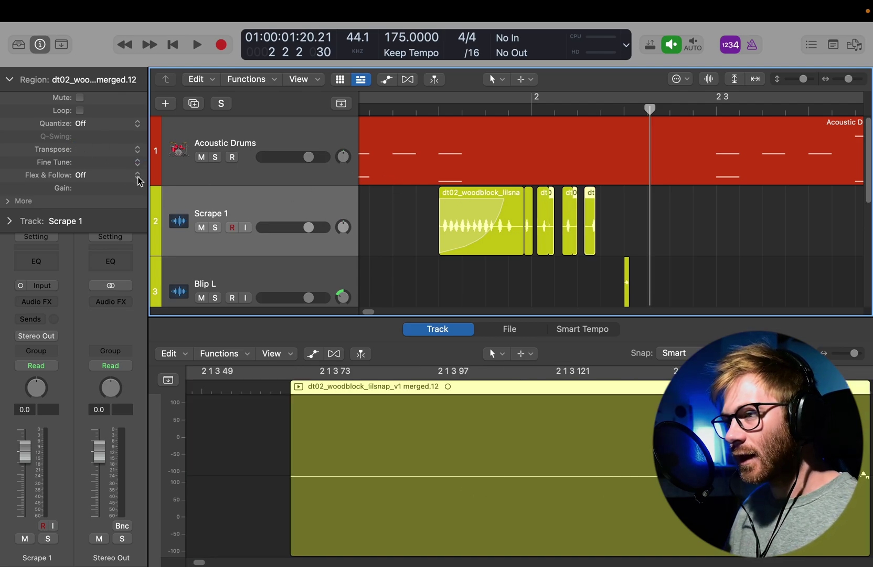
{"action": "type", "text": "-8"}
{"action": "key", "text": "Return"}
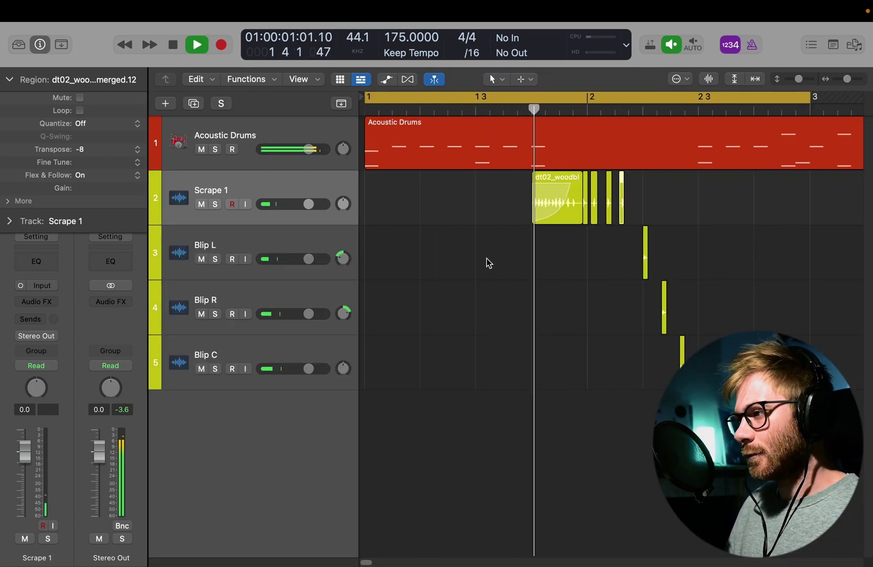
Play back the descending woodblock scrape and the blips together with the acoustic drums
{"action": "key", "text": "space"}
{"action": "left_click", "coordinate": [529, 273]}
{"action": "key", "text": "t"}
{"action": "key", "text": "t"}
{"action": "key", "text": "space"}
{"action": "scroll", "coordinate": [482, 310], "scroll_direction": "right", "scroll_amount": 5}
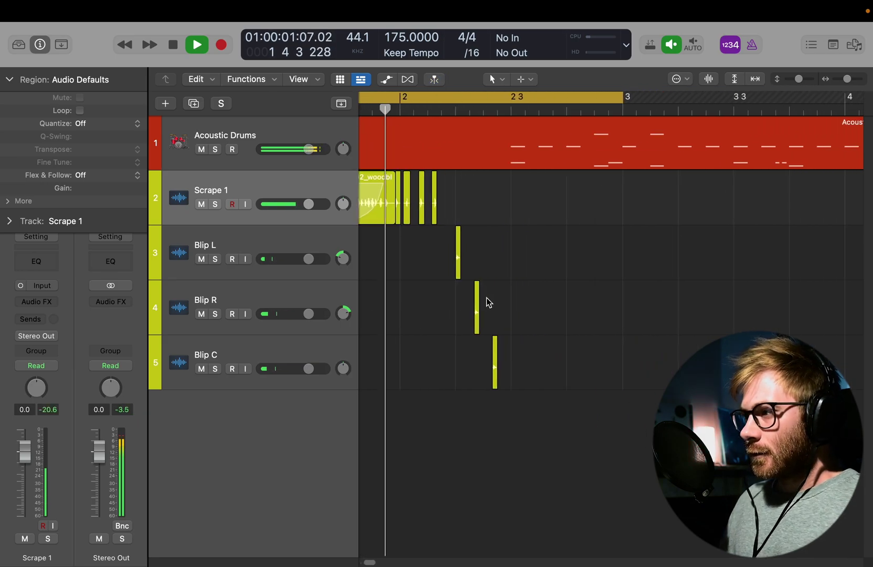
{"action": "key", "text": "space"}
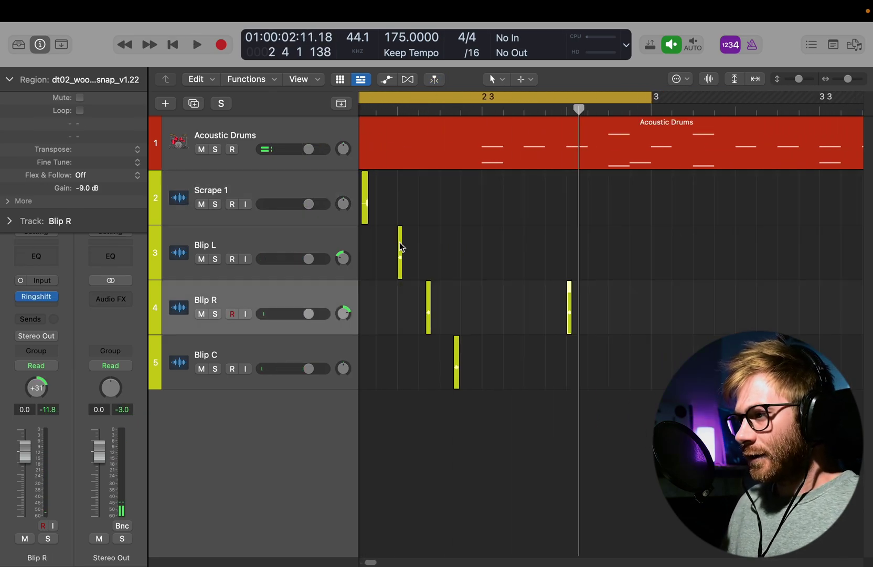
Fill beat 4 of bar 2 with sixteenth-note copies of the blips: one Blip R, two Blip L and one Blip C
{"action": "left_click_drag", "start_coordinate": [400, 247], "coordinate": [613, 260]}
{"action": "left_click_drag", "start_coordinate": [456, 372], "coordinate": [633, 379]}
{"action": "scroll", "coordinate": [633, 379], "scroll_direction": "down", "scroll_amount": 5}
Play back the pattern with the added blips from bar 1, and again past bar 2 with cycling off
{"action": "key", "text": "space"}
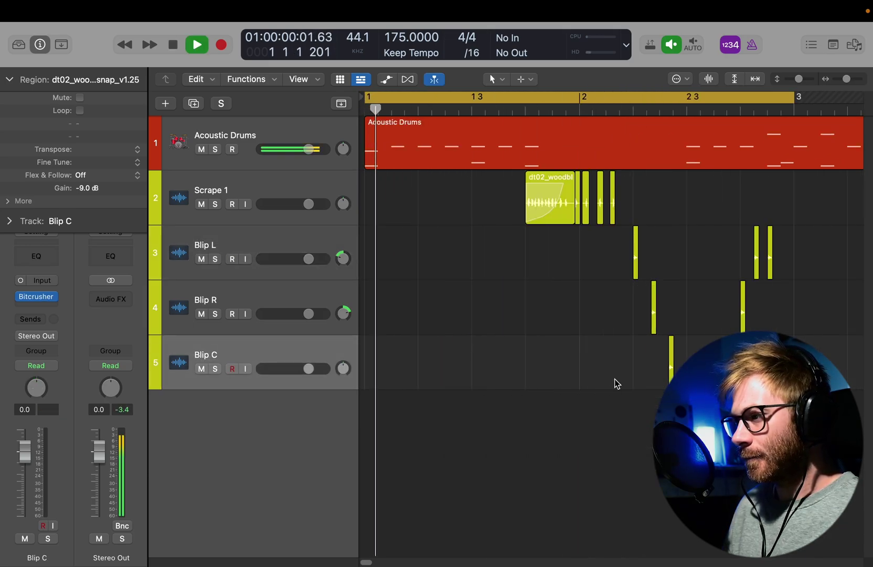
{"action": "scroll", "coordinate": [614, 379], "scroll_direction": "down", "scroll_amount": 3}
{"action": "scroll", "coordinate": [614, 380], "scroll_direction": "right", "scroll_amount": 3}
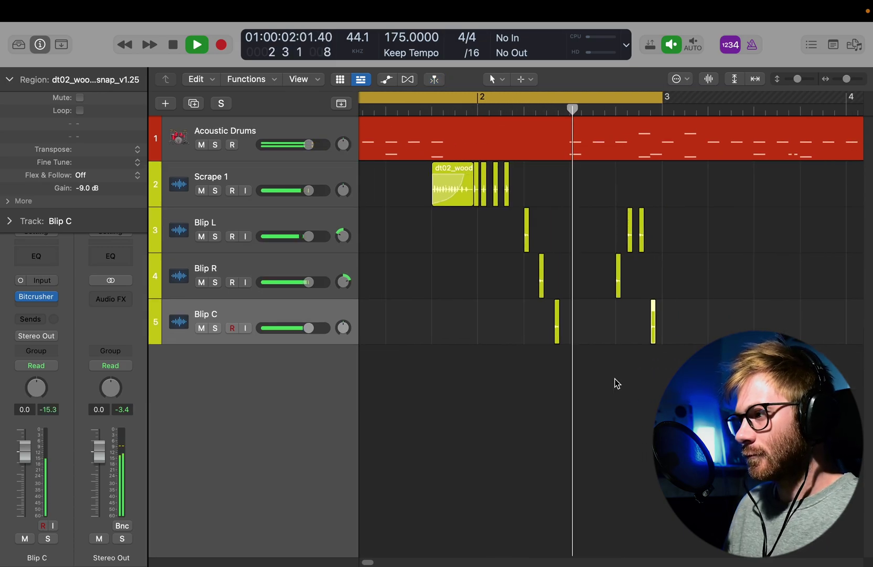
{"action": "left_click", "coordinate": [516, 97]}
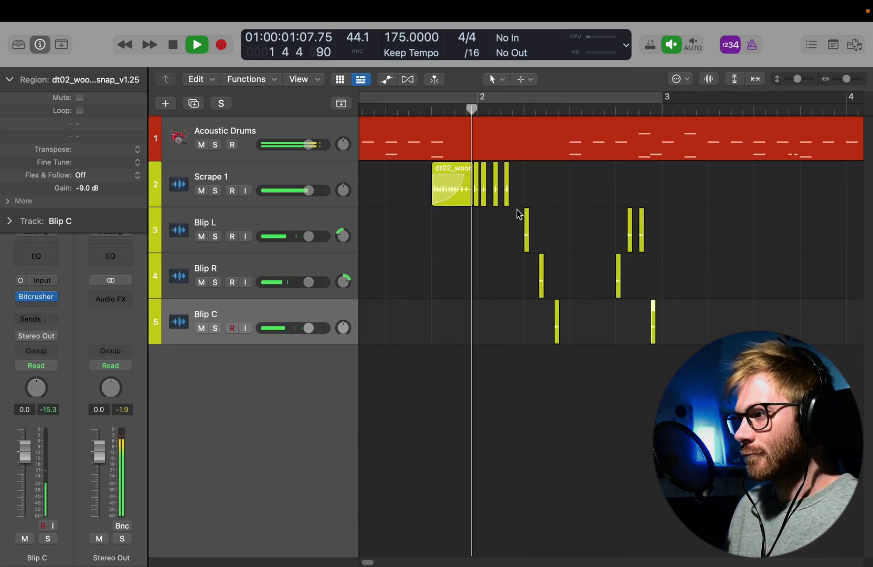
{"action": "scroll", "coordinate": [517, 210], "scroll_direction": "down", "scroll_amount": 3}
{"action": "key", "text": "space"}
Search the SAMPLES folder in the file browser for "click"
{"action": "key", "text": "super+Left"}
{"action": "key", "text": "super+Left"}
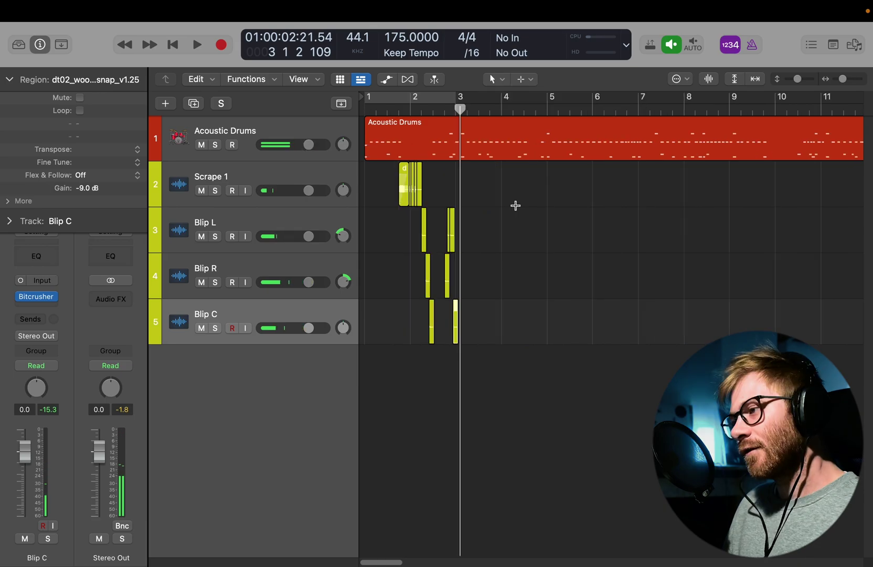
{"action": "key", "text": "super+Left"}
{"action": "key", "text": "super+Right"}
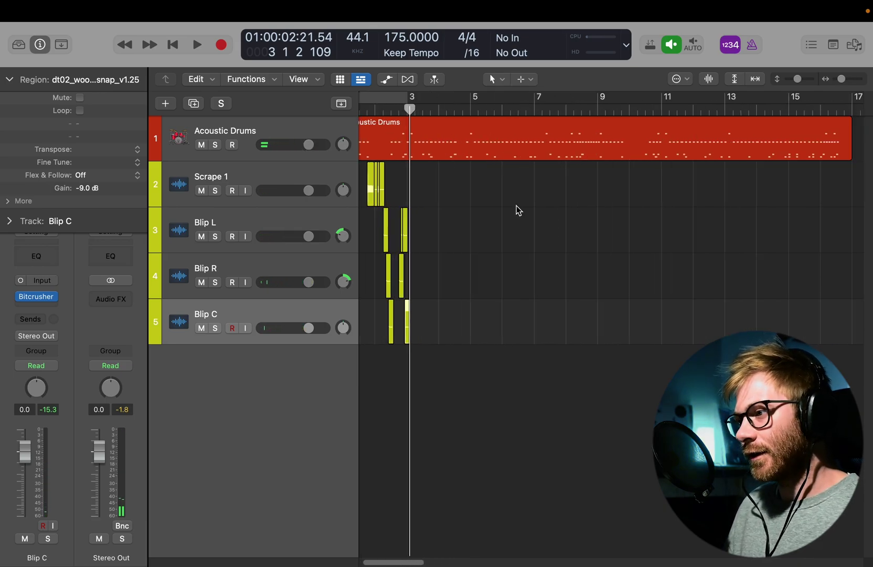
{"action": "scroll", "coordinate": [595, 214], "scroll_direction": "left", "scroll_amount": 2}
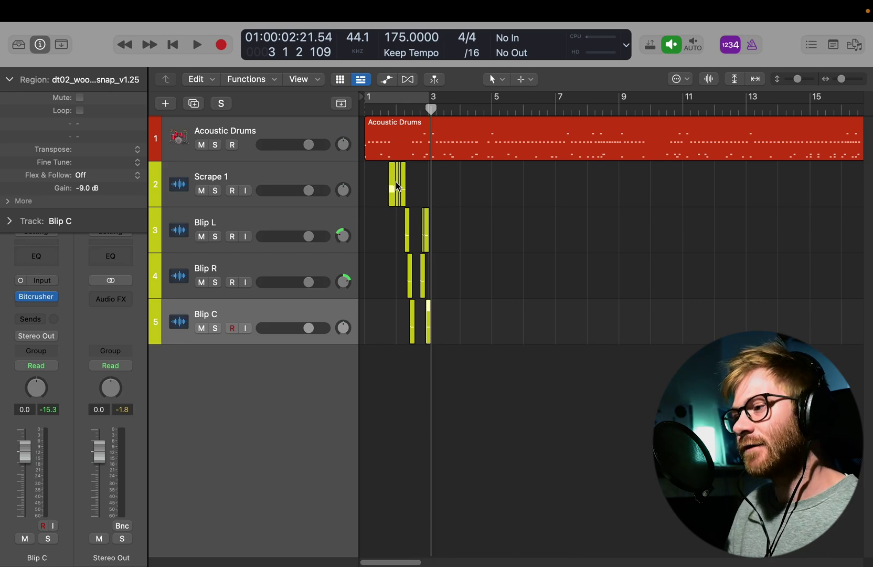
{"action": "left_click", "coordinate": [853, 45]}
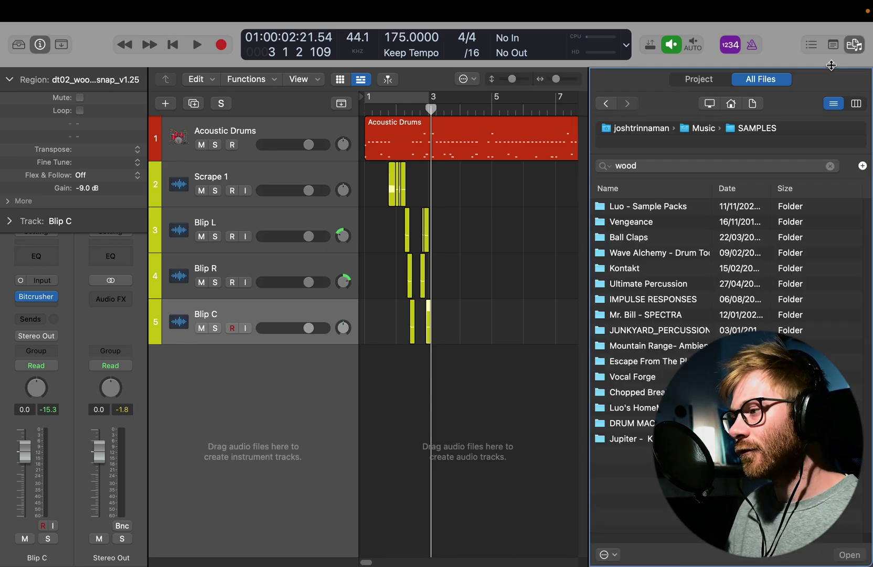
{"action": "double_click", "coordinate": [667, 164]}
{"action": "type", "text": "click"}
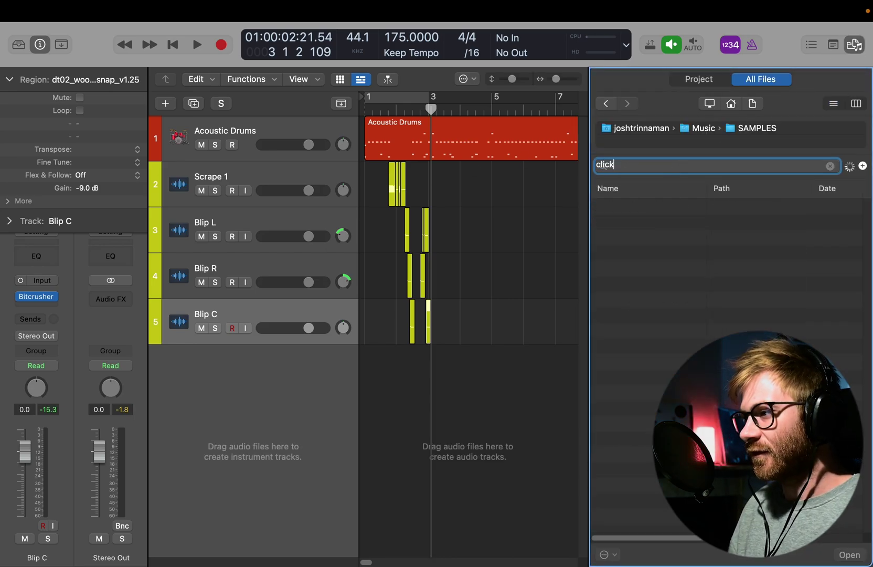
Audition the click samples in the search results, including dt02_rimshot_woodclick.wav
{"action": "left_click", "coordinate": [633, 283]}
{"action": "left_click", "coordinate": [643, 269]}
{"action": "left_click", "coordinate": [644, 335]}
{"action": "left_click", "coordinate": [648, 364]}
{"action": "key", "text": "Down"}
{"action": "key", "text": "Down"}
{"action": "key", "text": "Down"}
{"action": "key", "text": "Down"}
{"action": "key", "text": "Down"}
{"action": "key", "text": "Down"}
{"action": "key", "text": "Down"}
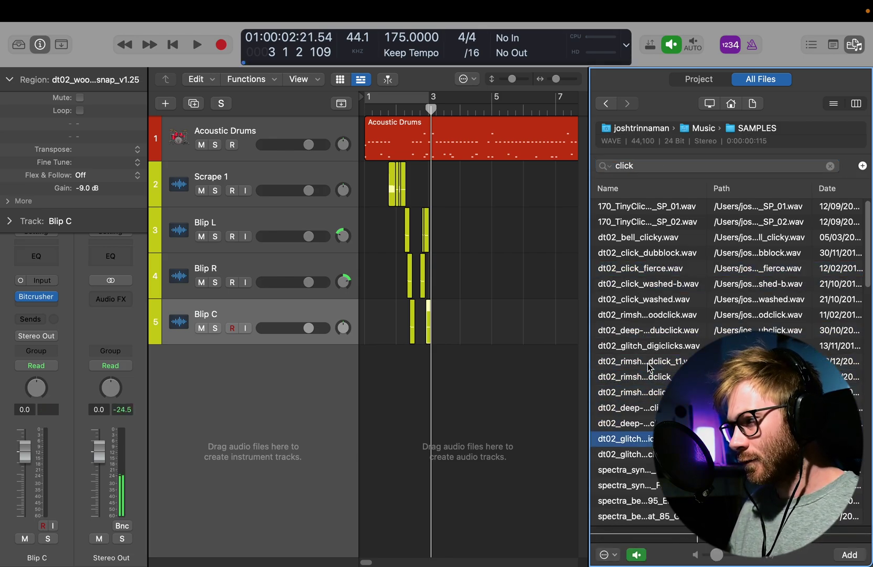
{"action": "key", "text": "Up"}
{"action": "key", "text": "Up"}
{"action": "key", "text": "Up"}
{"action": "key", "text": "Up"}
{"action": "key", "text": "Up"}
{"action": "key", "text": "Up"}
{"action": "key", "text": "Up"}
{"action": "key", "text": "Up"}
{"action": "key", "text": "Up"}
{"action": "key", "text": "Up"}
{"action": "key", "text": "Up"}
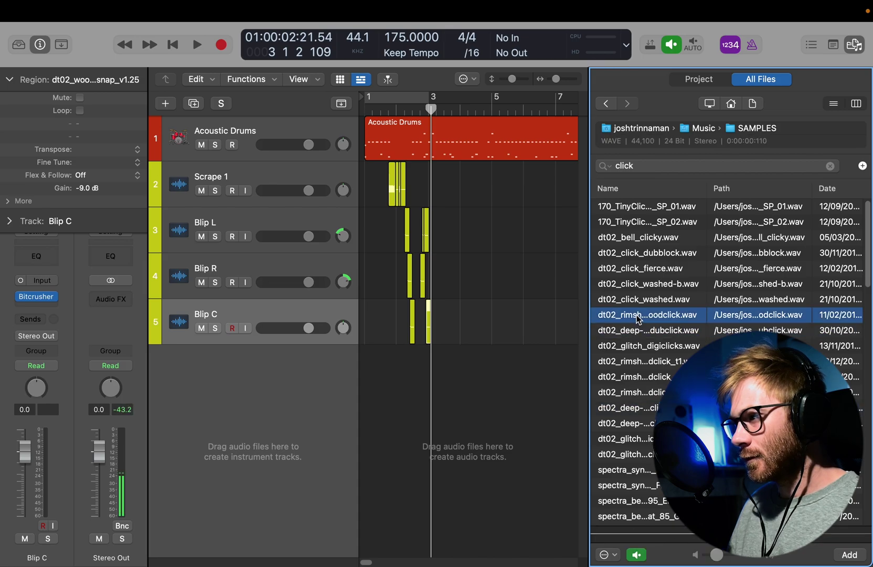
{"action": "key", "text": "Down"}
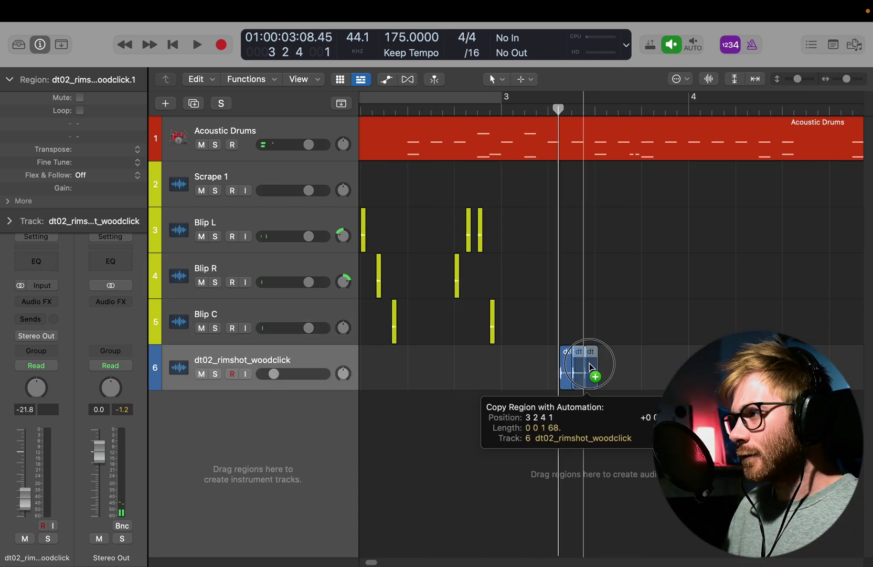
Copy the woodclick region to form four consecutive sixteenth hits from 3 2 2, play them back and set their gain to -12 dB
{"action": "left_click_drag", "start_coordinate": [589, 365], "coordinate": [602, 367]}
{"action": "key", "text": "space"}
{"action": "left_click", "coordinate": [442, 111]}
{"action": "scroll", "coordinate": [582, 337], "scroll_direction": "up", "scroll_amount": 5}
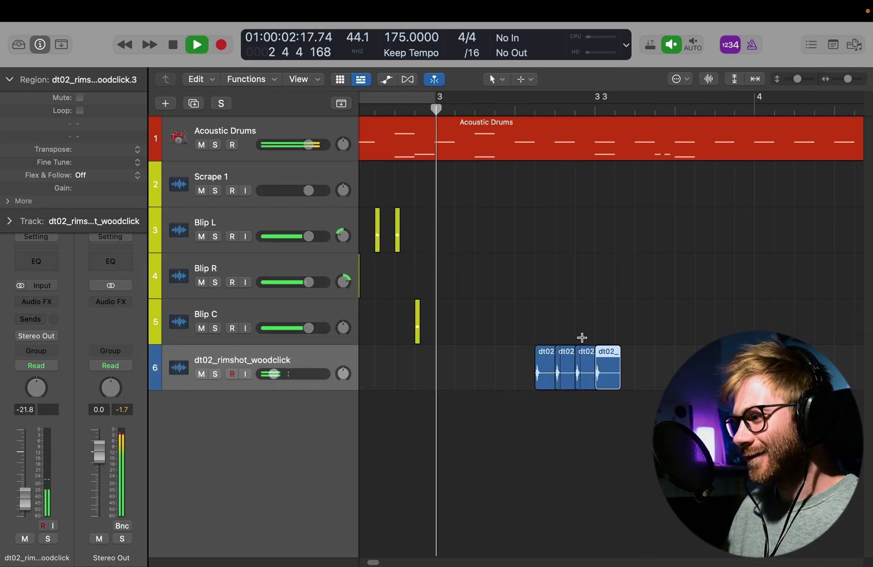
{"action": "left_click_drag", "start_coordinate": [668, 408], "coordinate": [532, 370]}
{"action": "key", "text": "space"}
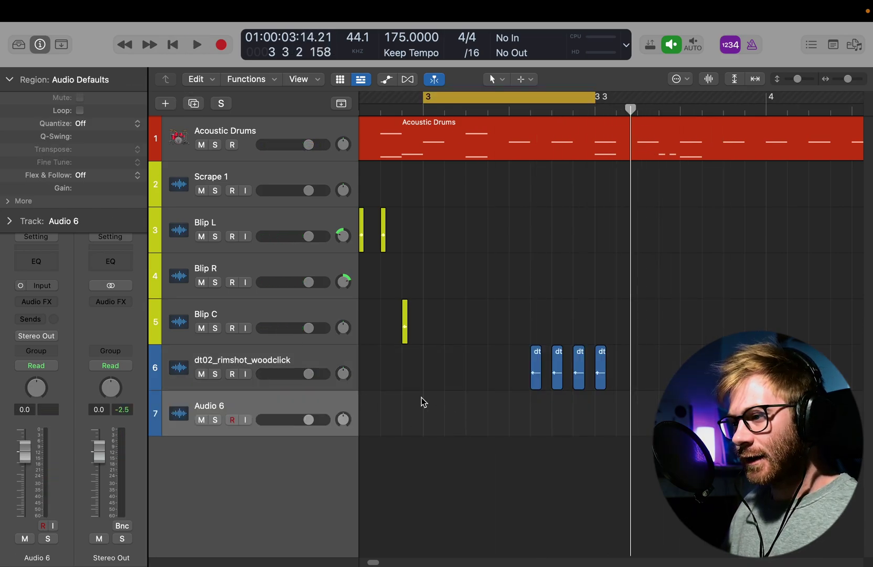
Alternate the four woodclick hits between their track and Audio 6, pan the tracks widely to opposite sides with Audio 6 at +63, and play back
{"action": "left_click", "coordinate": [343, 374]}
{"action": "left_click_drag", "start_coordinate": [342, 421], "coordinate": [348, 328]}
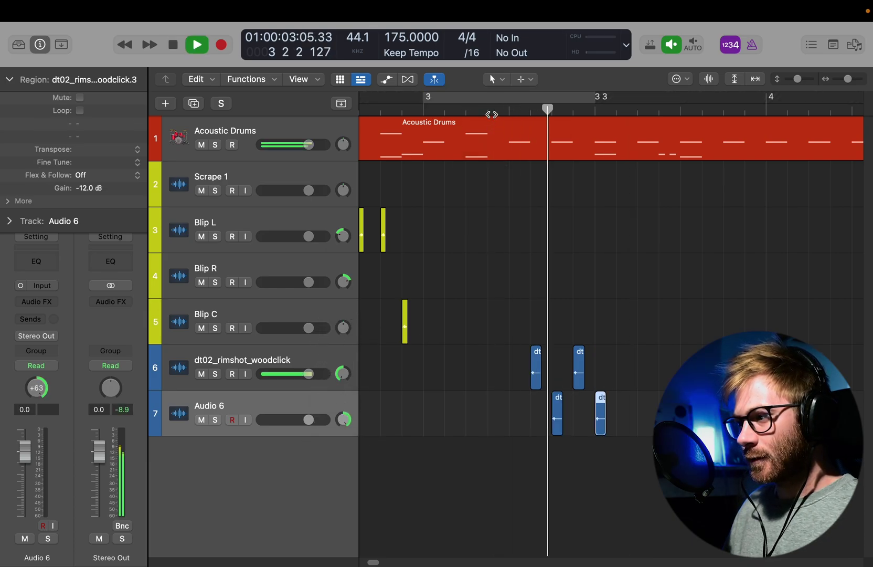
{"action": "key", "text": "space"}
{"action": "left_click", "coordinate": [387, 103]}
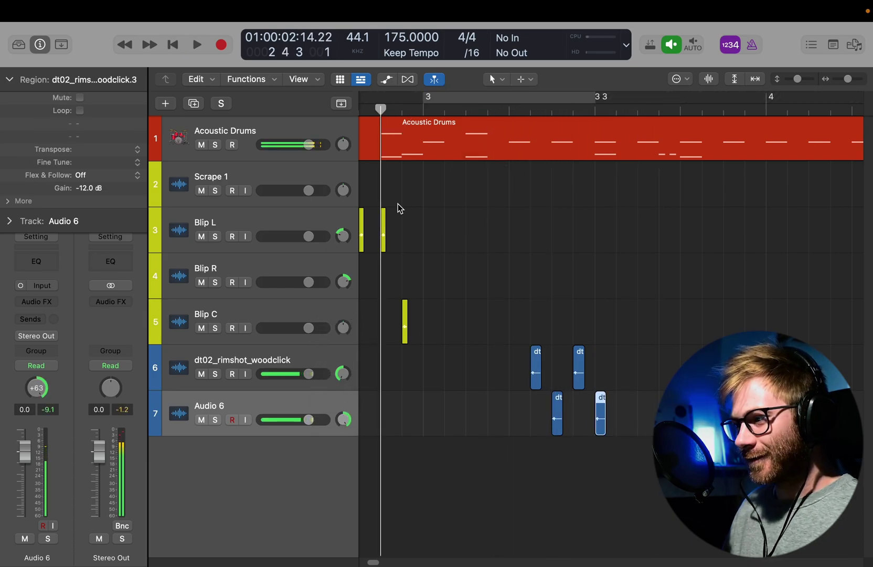
Narrow the opposing pans of the woodclick track and Audio 6 and play back from beat 2 of bar 3
{"action": "left_click_drag", "start_coordinate": [344, 380], "coordinate": [343, 344]}
{"action": "left_click_drag", "start_coordinate": [343, 419], "coordinate": [336, 457]}
{"action": "left_click", "coordinate": [512, 108]}
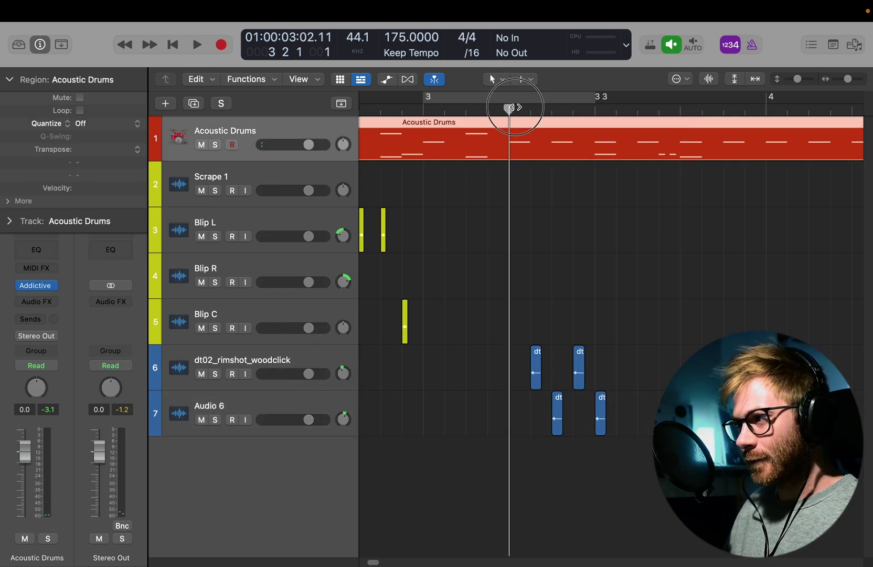
{"action": "key", "text": "space"}
{"action": "key", "text": "space"}
Pan the woodclick track slightly further left and play the clicks back with the acoustic drums
{"action": "left_click_drag", "start_coordinate": [342, 374], "coordinate": [342, 379]}
{"action": "left_click", "coordinate": [513, 108]}
{"action": "key", "text": "space"}
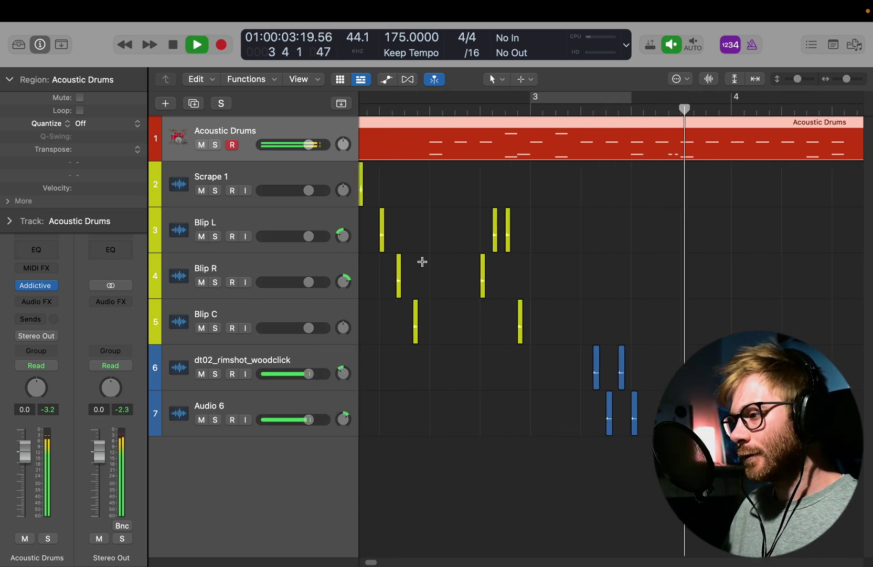
{"action": "key", "text": "super+Left"}
{"action": "key", "text": "space"}
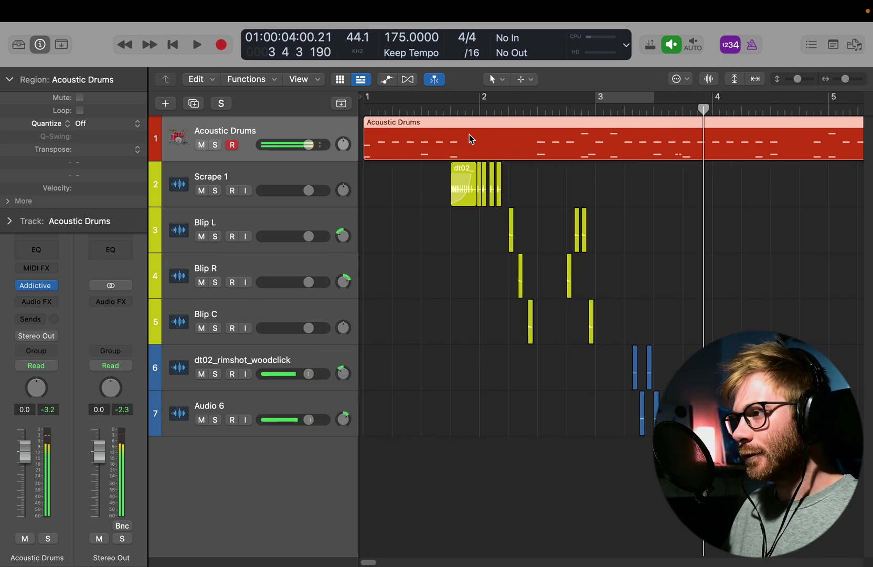
Set the cycle range to bars 1 to 5 and remove the second run of blip hits at the end of bar 2
{"action": "left_click_drag", "start_coordinate": [367, 96], "coordinate": [609, 279]}
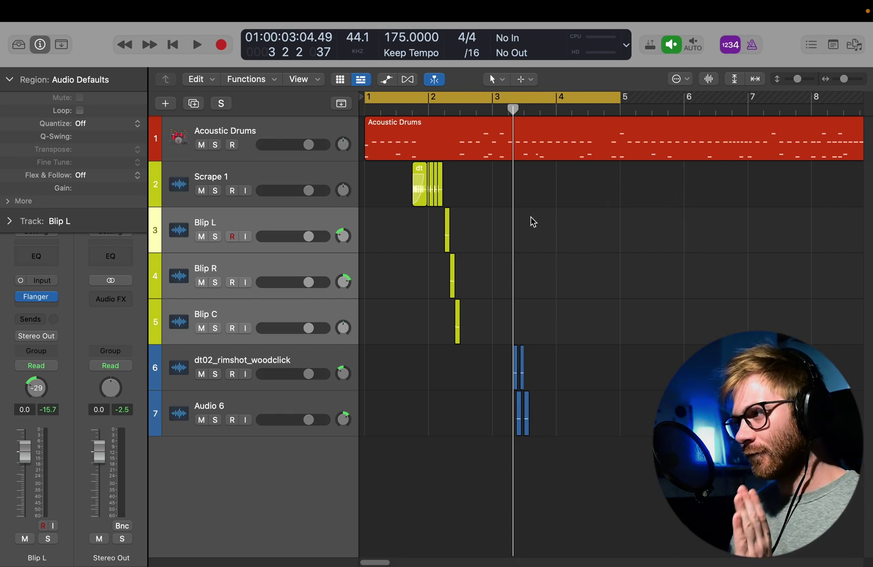
{"action": "key", "text": "t"}
{"action": "key", "text": "Escape"}
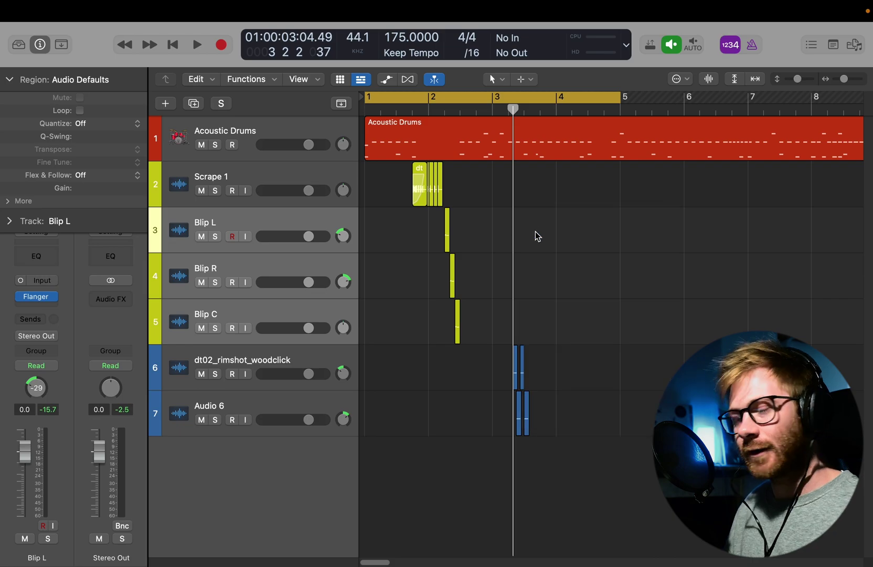
{"action": "key", "text": "space"}
{"action": "key", "text": "super+Right"}
{"action": "key", "text": "t"}
{"action": "key", "text": "t"}
Colour the woodclick and Audio 6 tracks and their regions yellow to match the scrape and blip tracks
{"action": "left_click_drag", "start_coordinate": [693, 448], "coordinate": [551, 363]}
{"action": "key", "text": "alt+c"}
{"action": "key", "text": "x"}
{"action": "left_click", "coordinate": [584, 431]}
{"action": "key", "text": "x"}
{"action": "left_click", "coordinate": [483, 410]}
{"action": "left_click", "coordinate": [596, 319]}
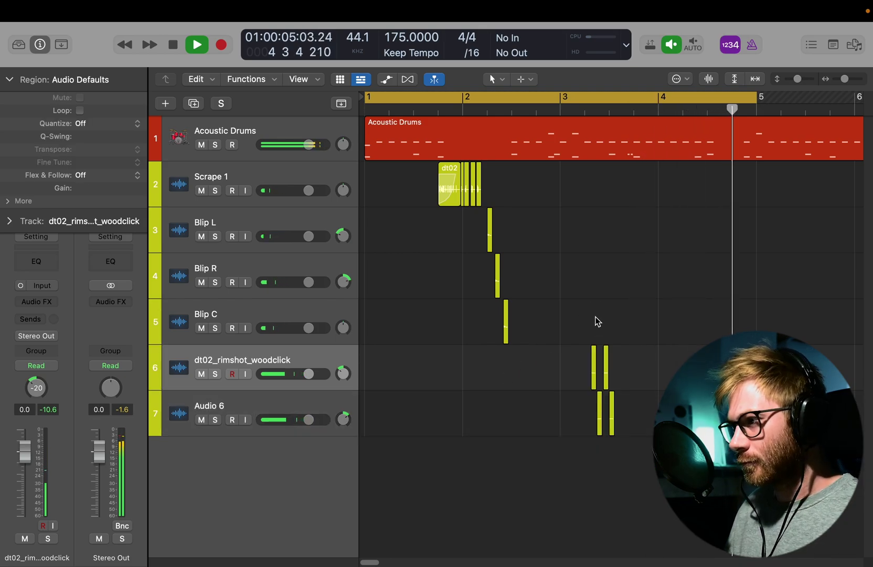
Search the sample files for "snare", audition several results and add snare3.wav at bar 1 on a new audio track
{"action": "left_click", "coordinate": [848, 51]}
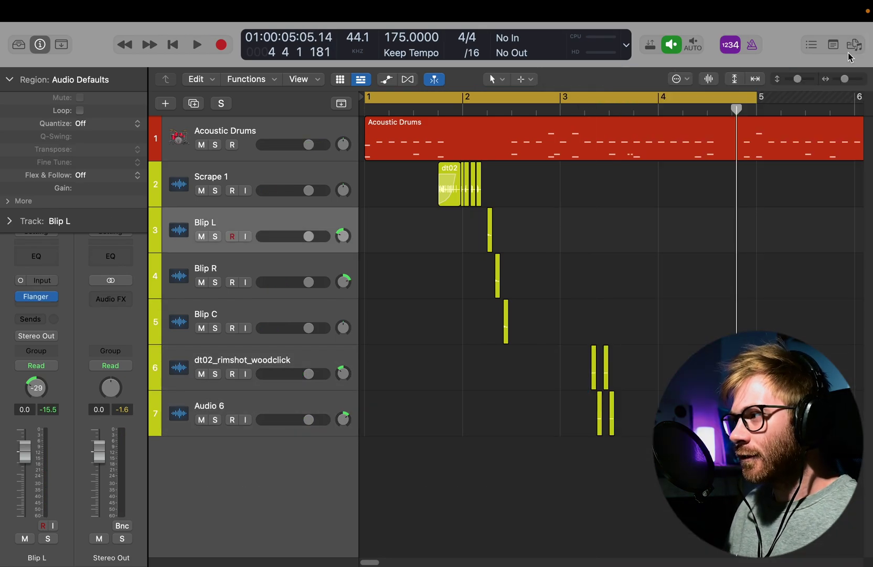
{"action": "left_click", "coordinate": [847, 52]}
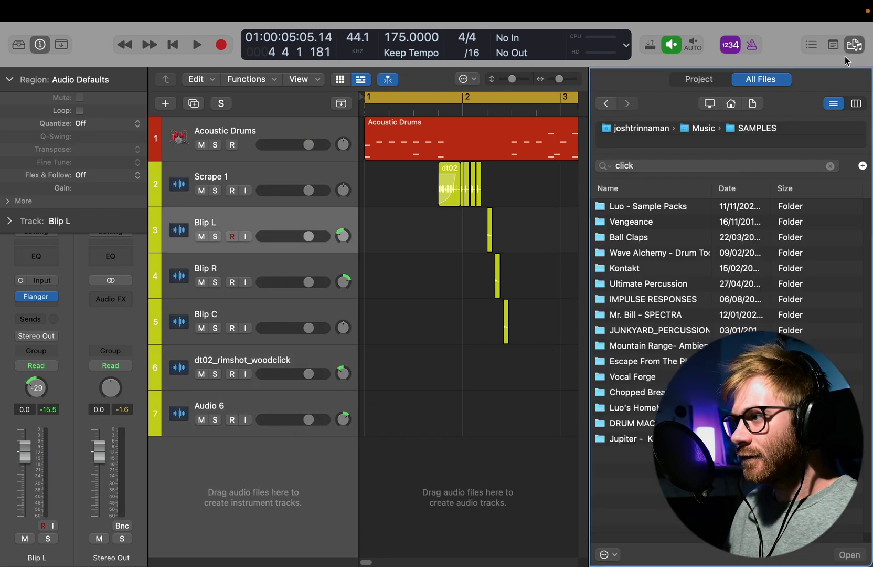
{"action": "double_click", "coordinate": [647, 167]}
{"action": "type", "text": "snare"}
{"action": "left_click", "coordinate": [639, 251]}
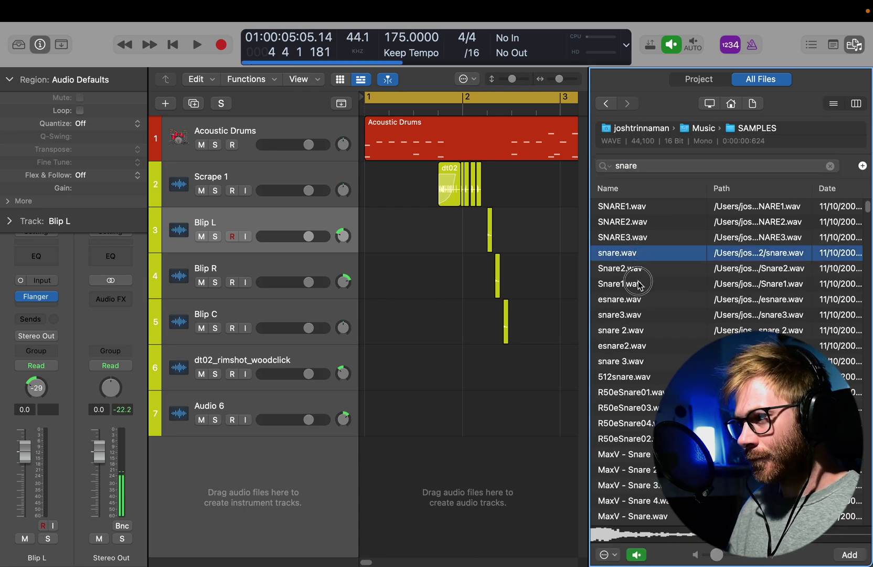
{"action": "left_click", "coordinate": [636, 283]}
{"action": "left_click", "coordinate": [640, 330]}
{"action": "left_click", "coordinate": [648, 309]}
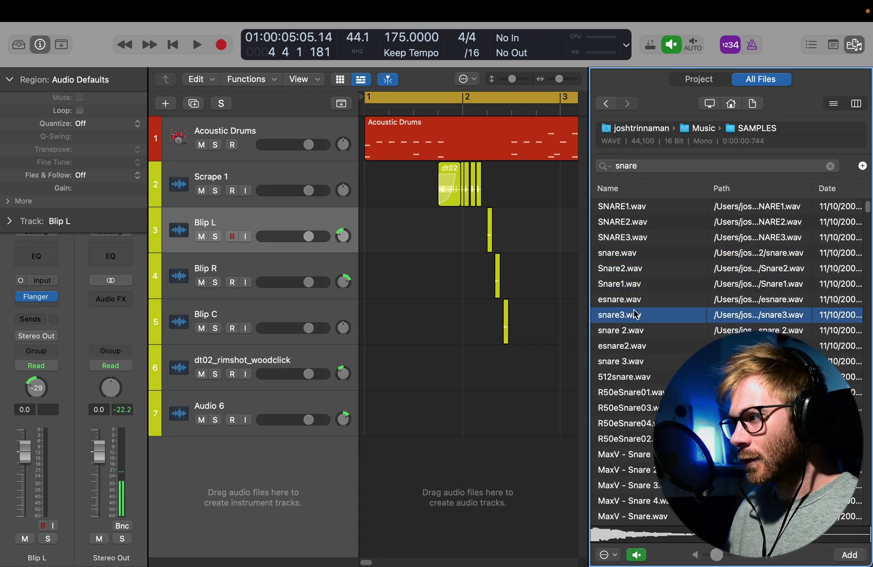
{"action": "left_click_drag", "start_coordinate": [631, 316], "coordinate": [376, 500]}
{"action": "left_click", "coordinate": [854, 45]}
Reverse the snare3 audio file in the audio file editor and return to the full arrangement
{"action": "double_click", "coordinate": [382, 451]}
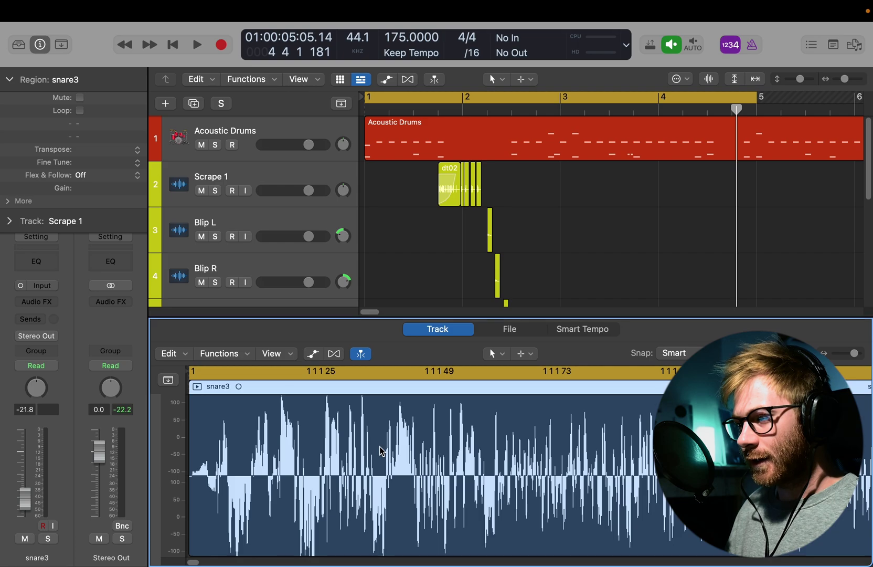
{"action": "left_click", "coordinate": [511, 330]}
{"action": "left_click", "coordinate": [307, 357]}
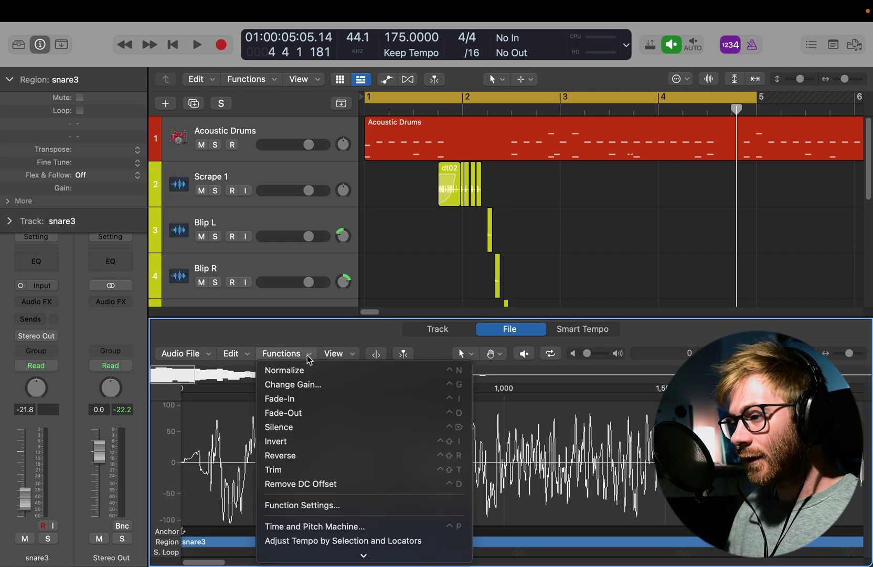
{"action": "left_click", "coordinate": [301, 455]}
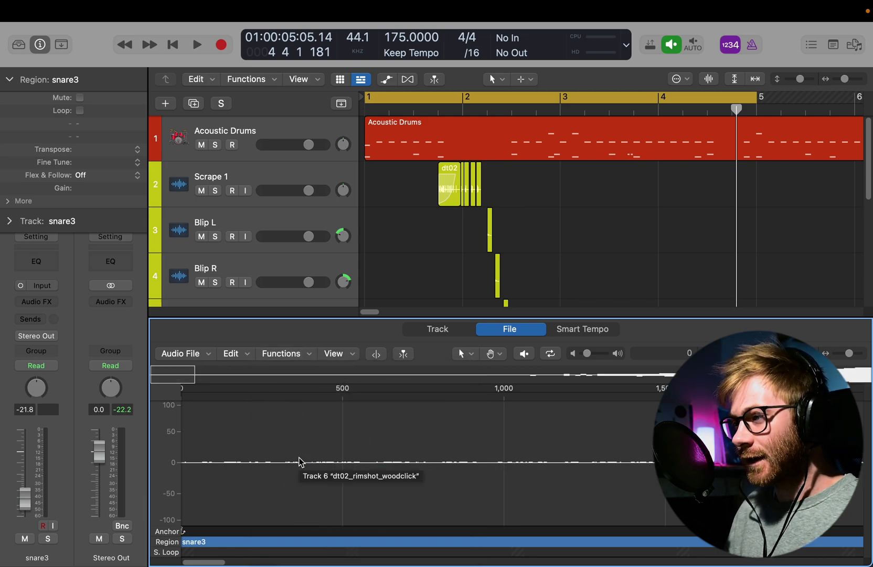
{"action": "key", "text": "x"}
{"action": "key", "text": "x"}
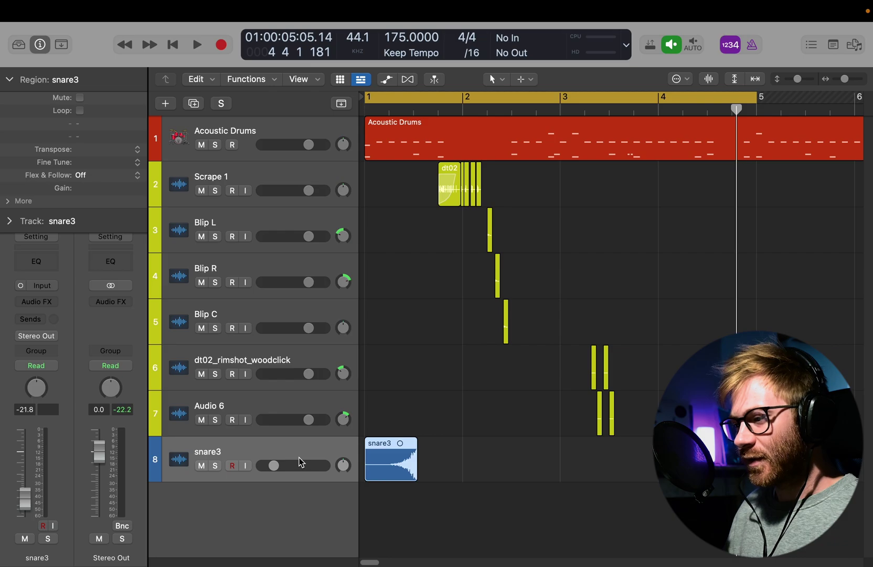
Set the snare3 track volume to 0.0 dB and its region gain to -12 dB, checking the reversed sound from bar 1
{"action": "left_click", "coordinate": [464, 482]}
{"action": "left_click", "coordinate": [394, 468]}
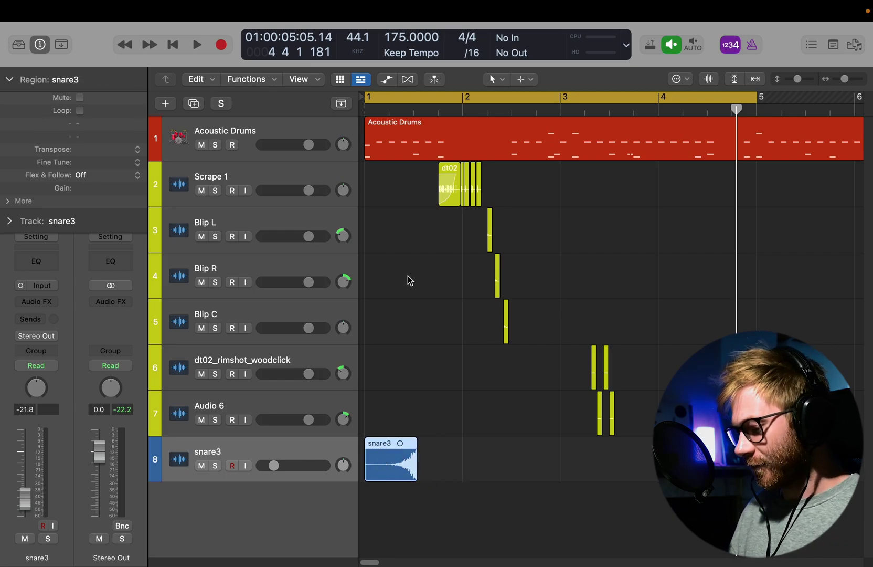
{"action": "key", "text": "Return"}
{"action": "key", "text": "space"}
{"action": "left_click", "coordinate": [215, 465]}
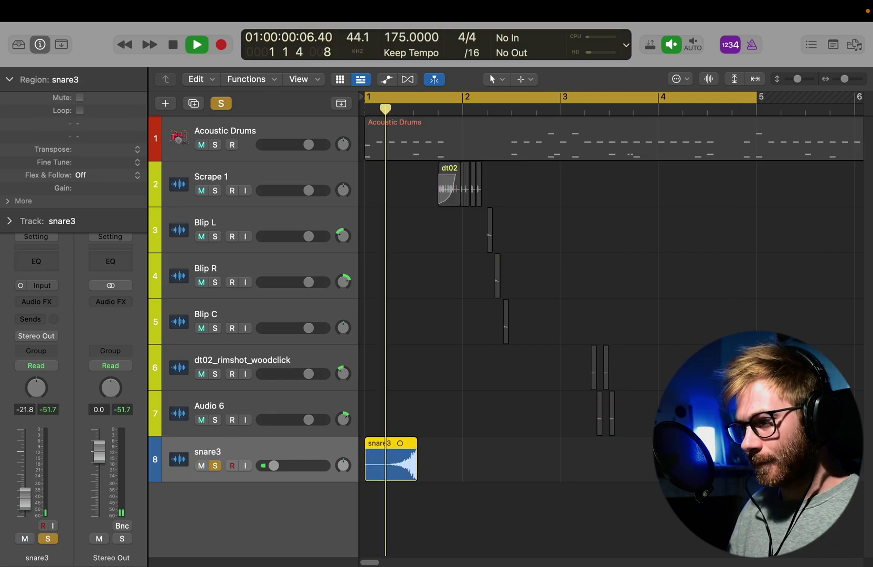
{"action": "left_click", "coordinate": [217, 466]}
{"action": "left_click", "coordinate": [308, 465], "text": "alt"}
{"action": "key", "text": "space"}
{"action": "key", "text": "space"}
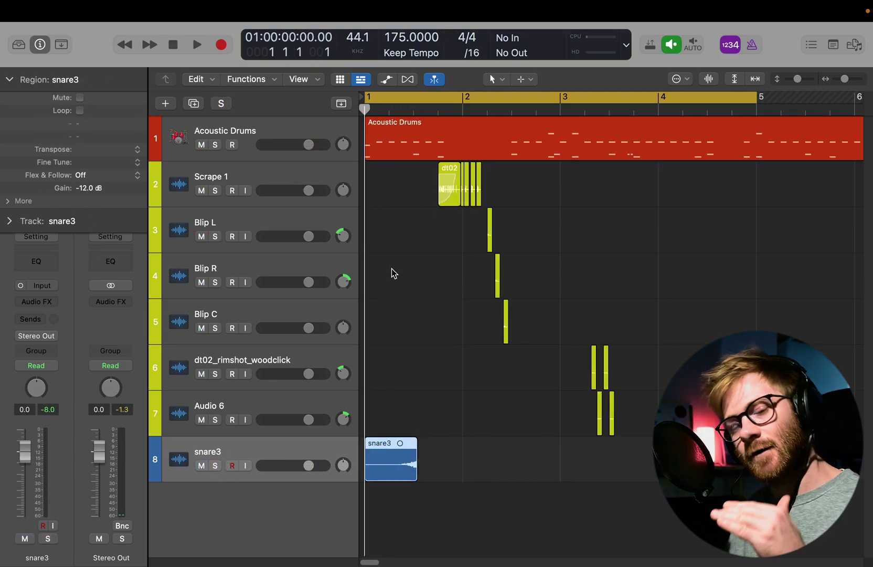
{"action": "key", "text": "space"}
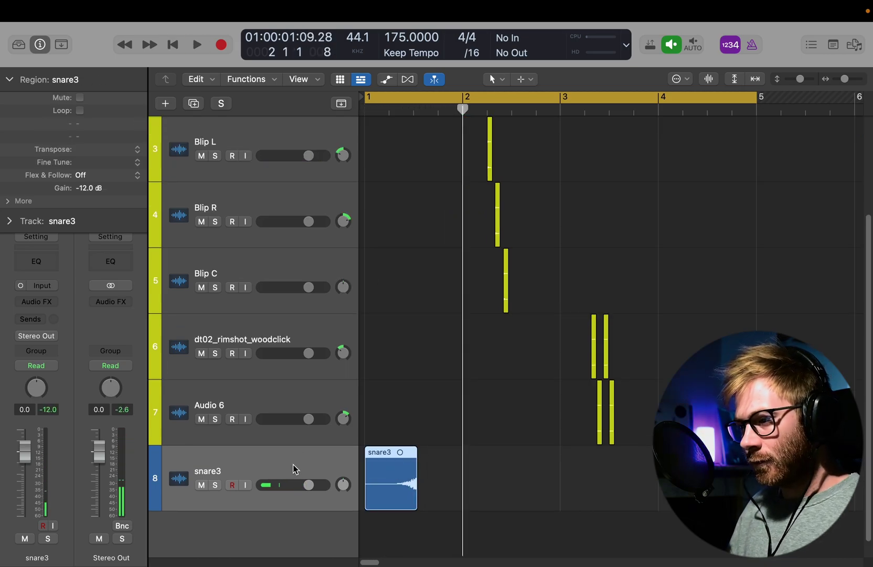
Enable Flex on the snare3 track and set its mode to Flex Time - Polyphonic
{"action": "left_click", "coordinate": [434, 464]}
{"action": "left_click", "coordinate": [269, 467]}
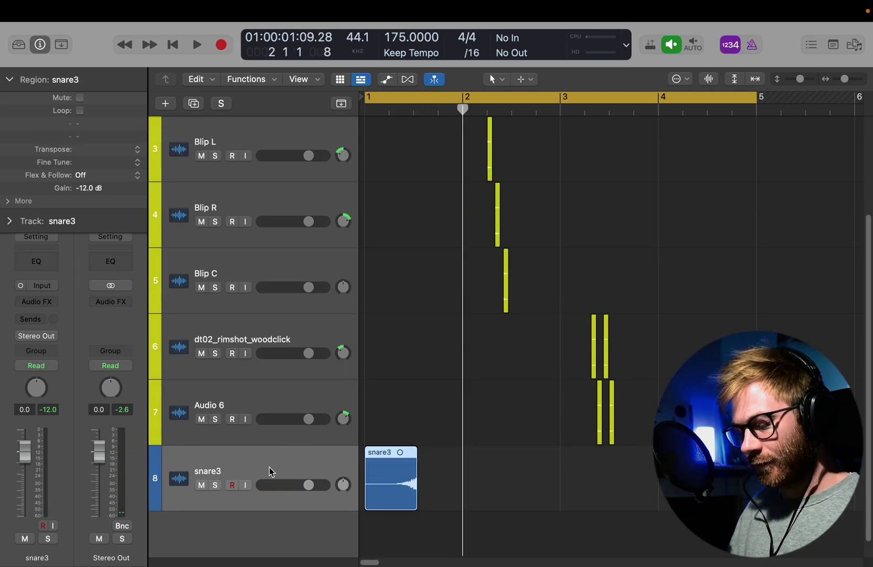
{"action": "key", "text": "super+f"}
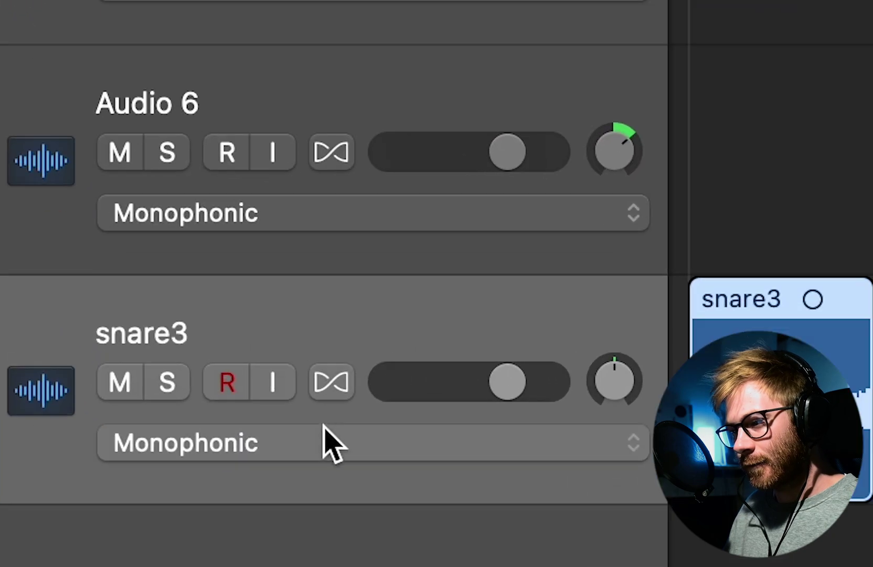
{"action": "left_click", "coordinate": [262, 492]}
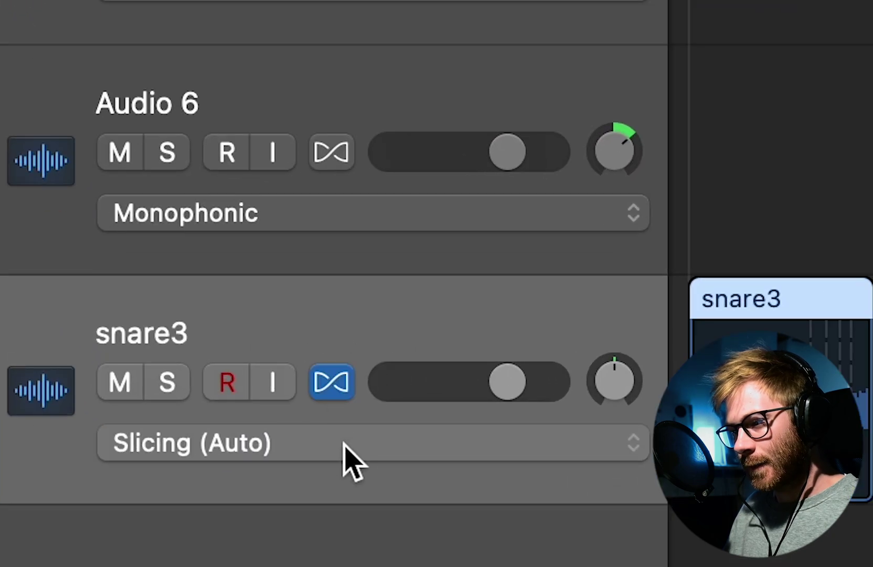
{"action": "left_click", "coordinate": [285, 452]}
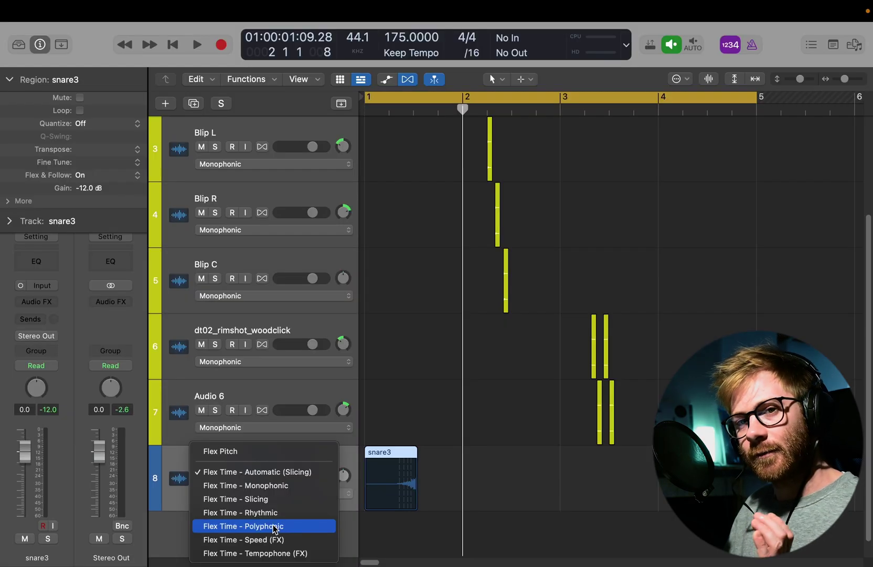
{"action": "left_click", "coordinate": [273, 526]}
Shorten the reversed snare3 region so it ends on beat 3 of bar 1 and play it back with the drums
{"action": "left_click", "coordinate": [445, 480]}
{"action": "key", "text": "t"}
{"action": "key", "text": "t"}
{"action": "left_click_drag", "start_coordinate": [414, 449], "coordinate": [409, 252]}
{"action": "key", "text": "shift+space"}
{"action": "key", "text": "space"}
{"action": "scroll", "coordinate": [536, 314], "scroll_direction": "down", "scroll_amount": 5}
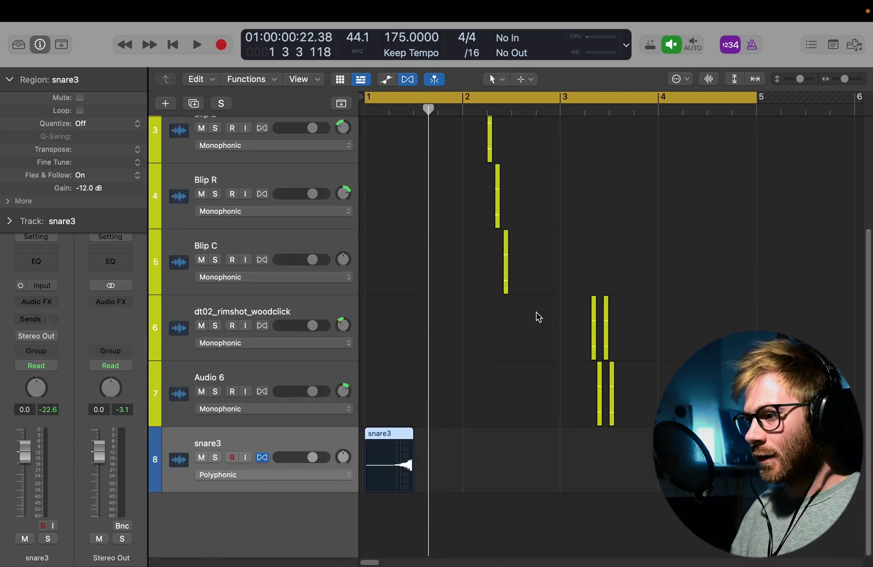
{"action": "key", "text": "Return"}
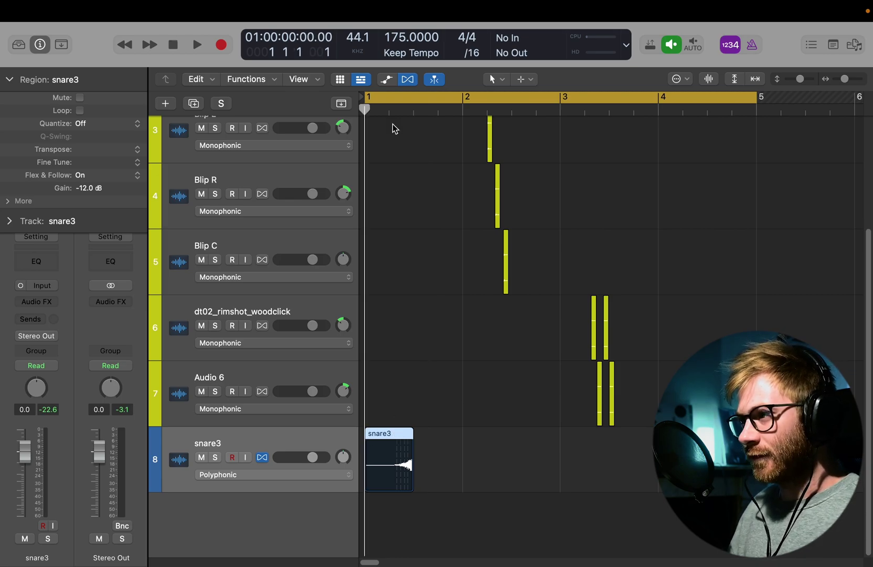
{"action": "left_click", "coordinate": [414, 113]}
{"action": "left_click_drag", "start_coordinate": [414, 114], "coordinate": [368, 156]}
{"action": "key", "text": "space"}
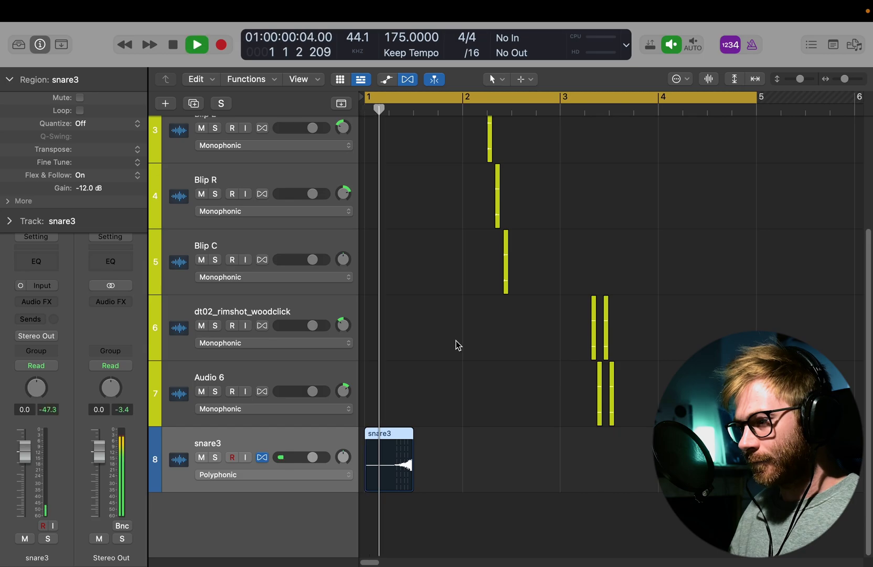
{"action": "key", "text": "space"}
Trim the quiet beginning off the snare3 region, stretch the remaining swell back to the start of bar 1 and play it
{"action": "key", "text": "super+Right"}
{"action": "key", "text": "super+Down"}
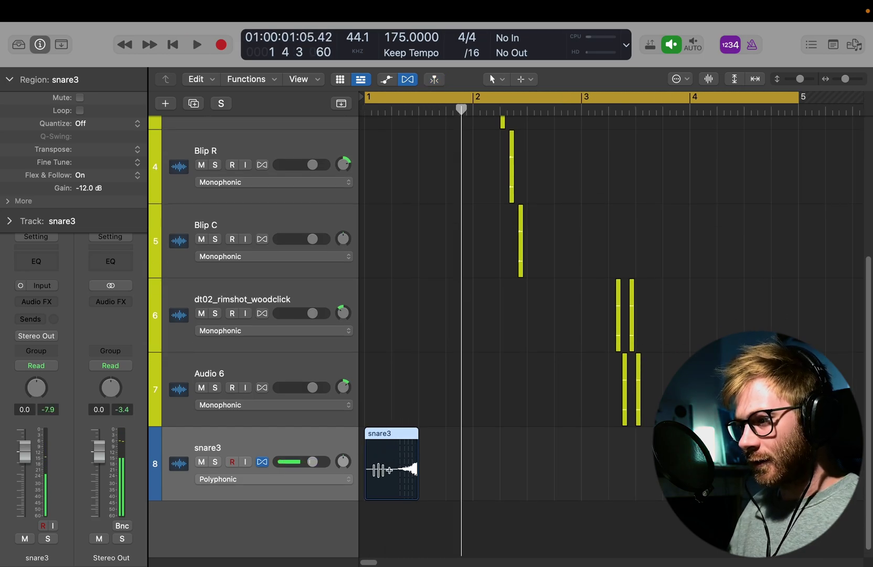
{"action": "left_click_drag", "start_coordinate": [368, 490], "coordinate": [403, 488]}
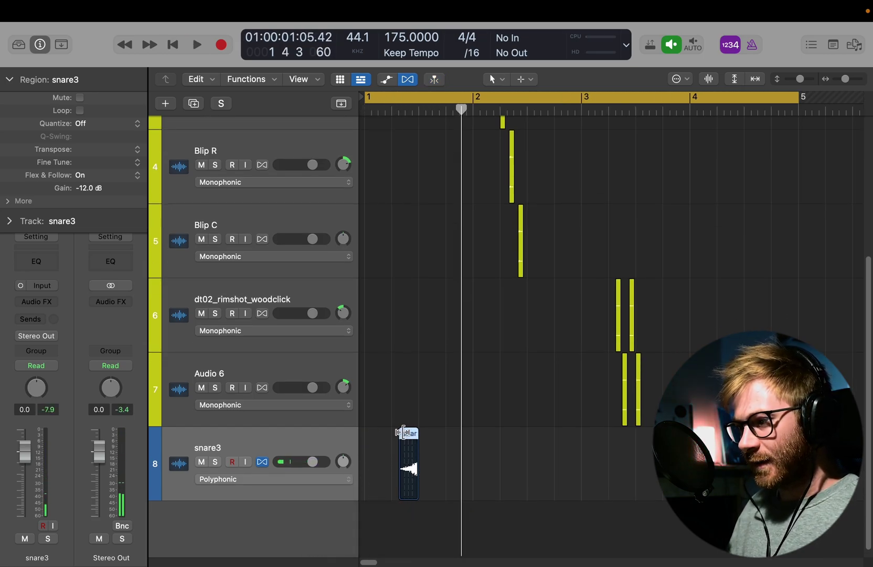
{"action": "left_click_drag", "start_coordinate": [385, 437], "coordinate": [351, 445]}
{"action": "key", "text": "space"}
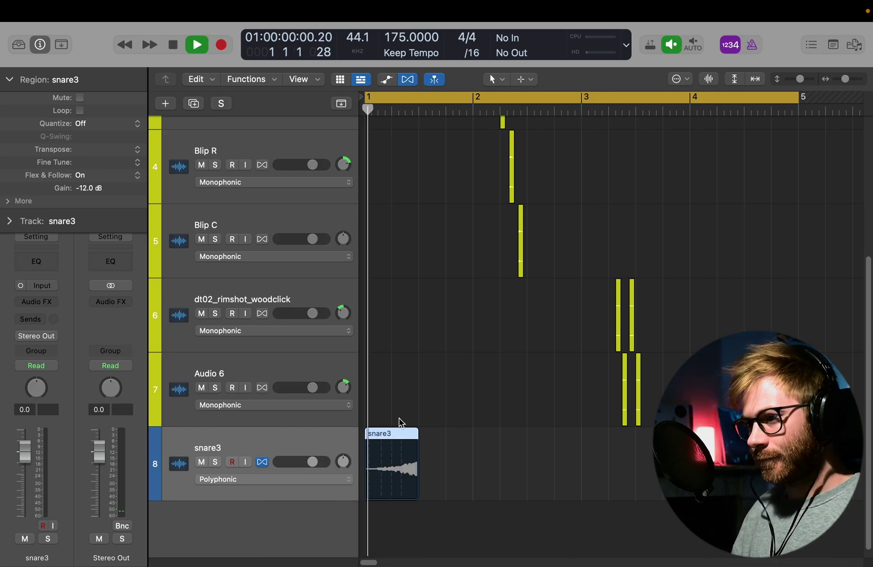
{"action": "key", "text": "space"}
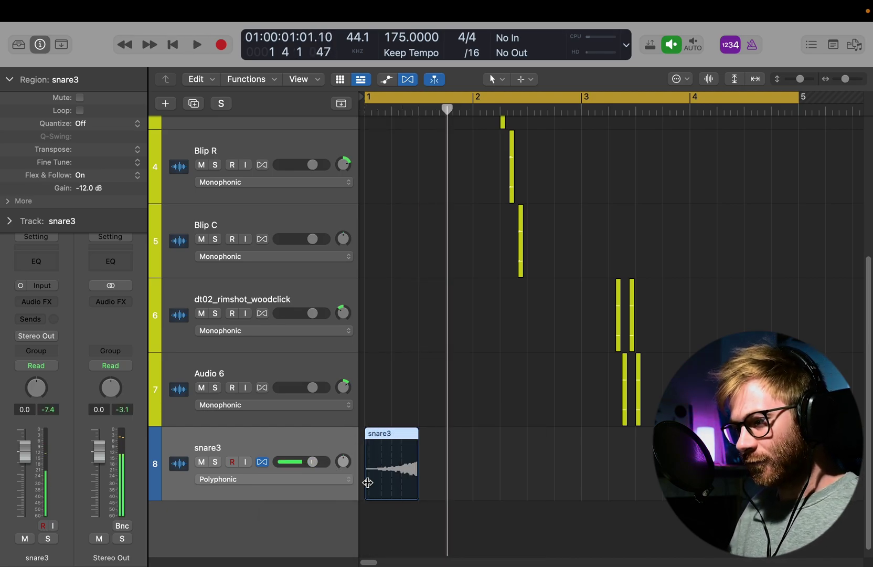
Add a curved fade-in across the whole snare3 region and play it back from bar 1
{"action": "left_click_drag", "start_coordinate": [367, 482], "coordinate": [466, 484]}
{"action": "left_click_drag", "start_coordinate": [399, 471], "coordinate": [416, 475]}
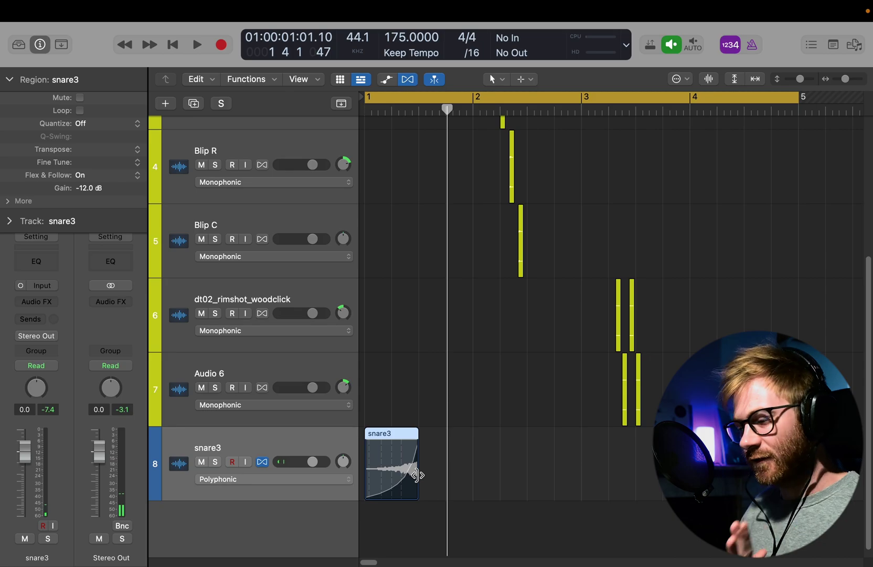
{"action": "key", "text": "Return"}
{"action": "key", "text": "space"}
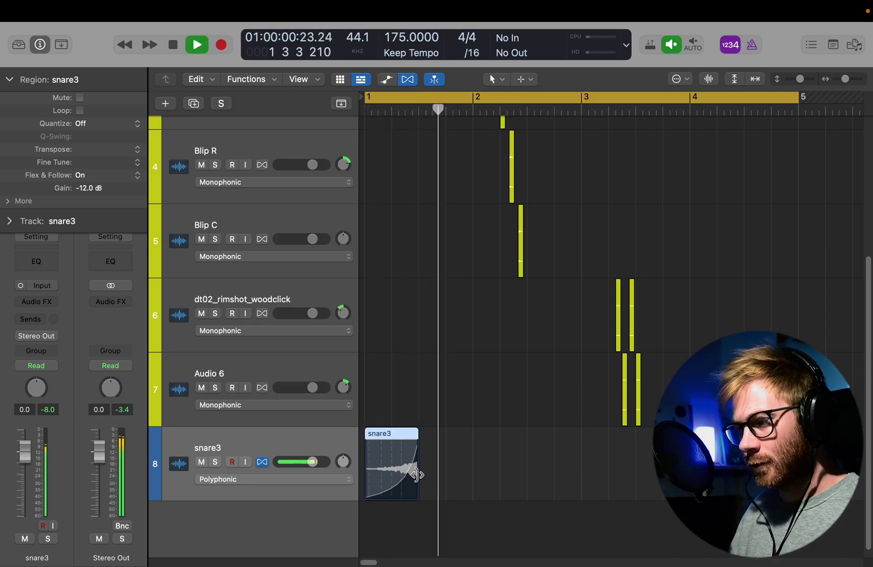
{"action": "key", "text": "space"}
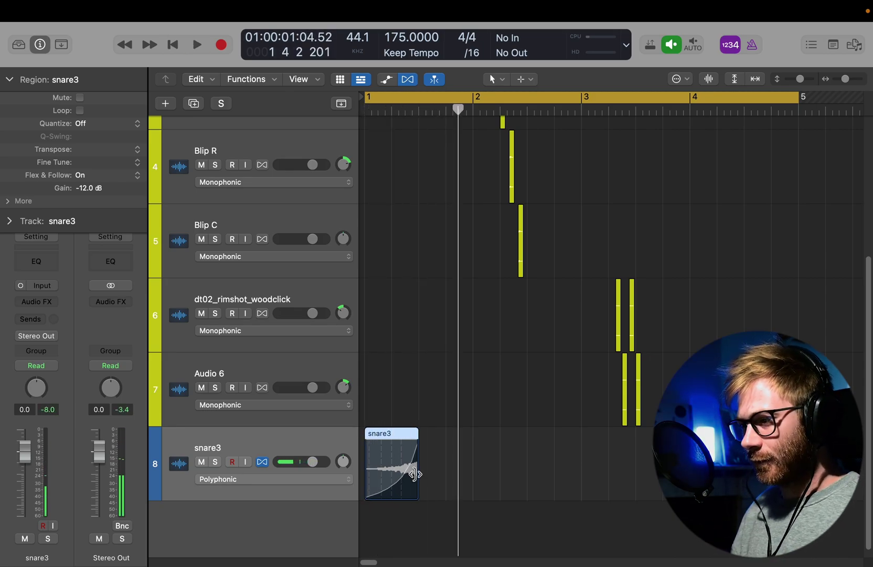
Adjust the curve of the snare3 fade-in and compare it in repeated playback from bar 1
{"action": "mouse_move", "coordinate": [415, 473]}
{"action": "left_mouse_down"}
{"action": "mouse_move", "coordinate": [365, 473]}
{"action": "mouse_move", "coordinate": [421, 473]}
{"action": "left_mouse_up"}
{"action": "key", "text": "Return"}
{"action": "key", "text": "space"}
{"action": "key", "text": "space"}
{"action": "key", "text": "Return"}
{"action": "key", "text": "space"}
{"action": "key", "text": "space"}
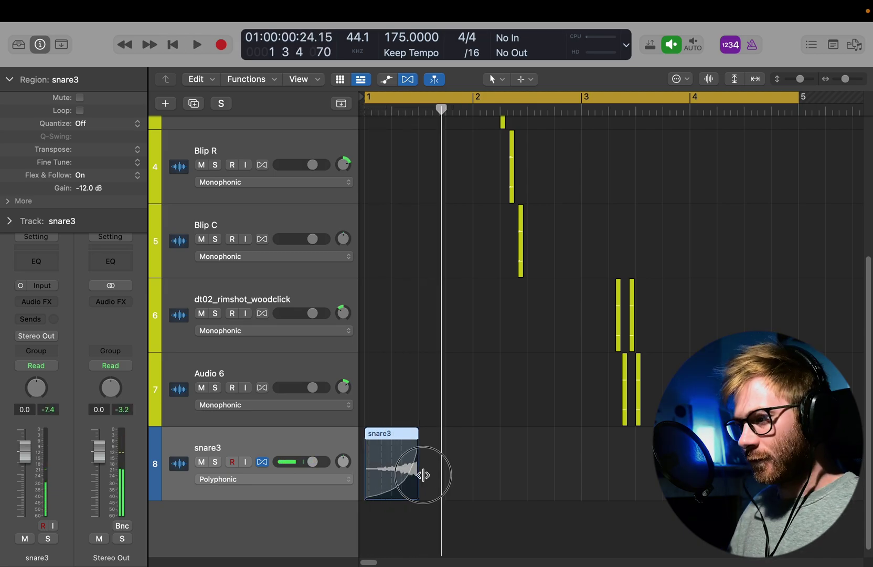
{"action": "key", "text": "Return"}
{"action": "key", "text": "space"}
{"action": "key", "text": "space"}
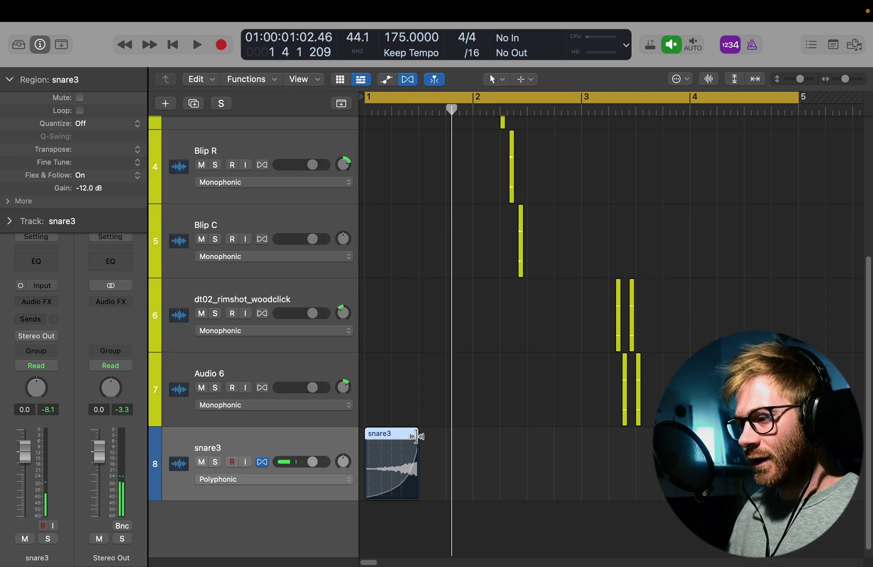
Shorten the snare3 region so it ends on beat 2 of bar 1 and play the faster swell with the drums
{"action": "left_click_drag", "start_coordinate": [413, 437], "coordinate": [391, 467]}
{"action": "key", "text": "Return"}
{"action": "key", "text": "space"}
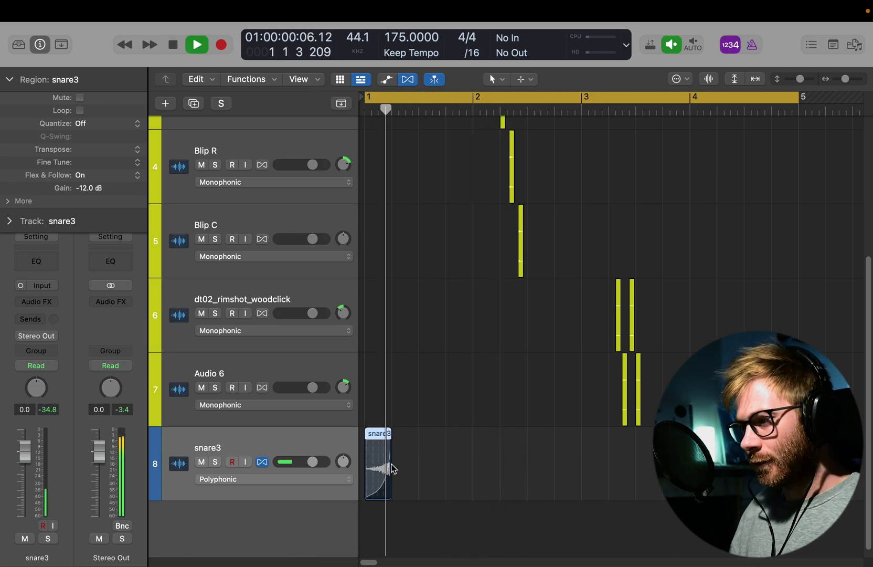
{"action": "key", "text": "space"}
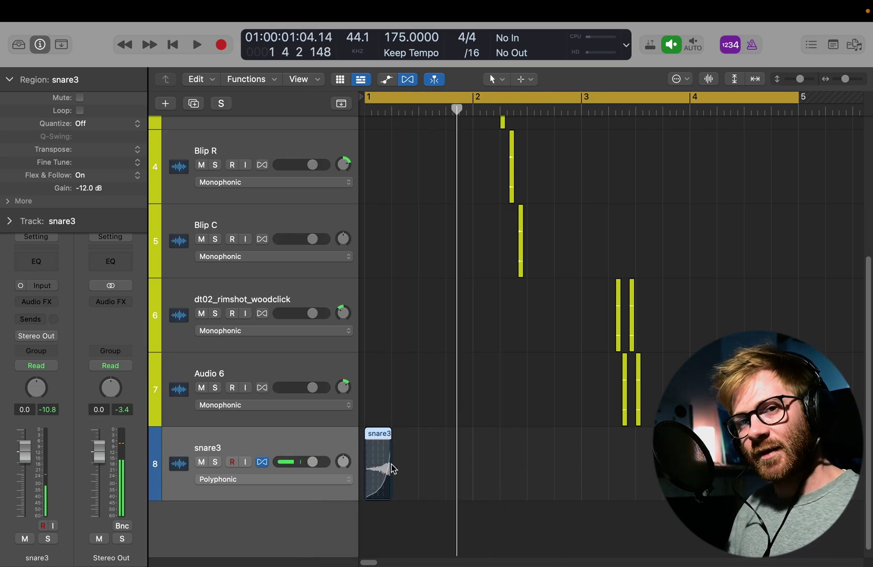
{"action": "key", "text": "Return"}
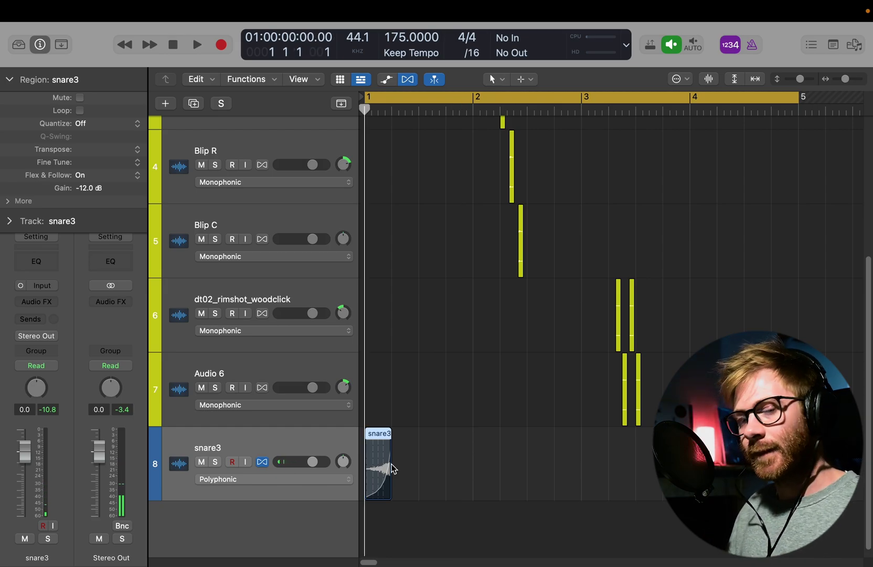
{"action": "key", "text": "space"}
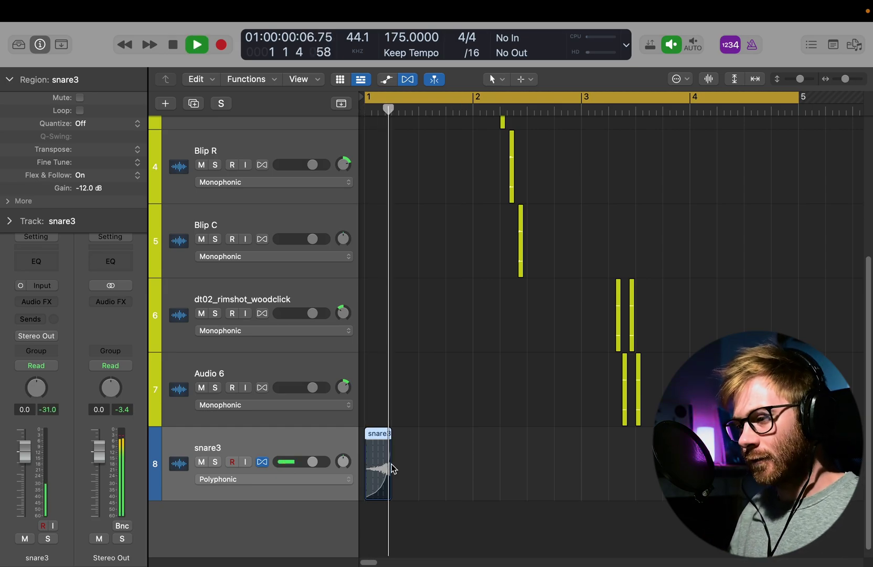
Try stretching the snare3 region out to bar 5, play the slower swell, and undo the stretch
{"action": "key", "text": "space"}
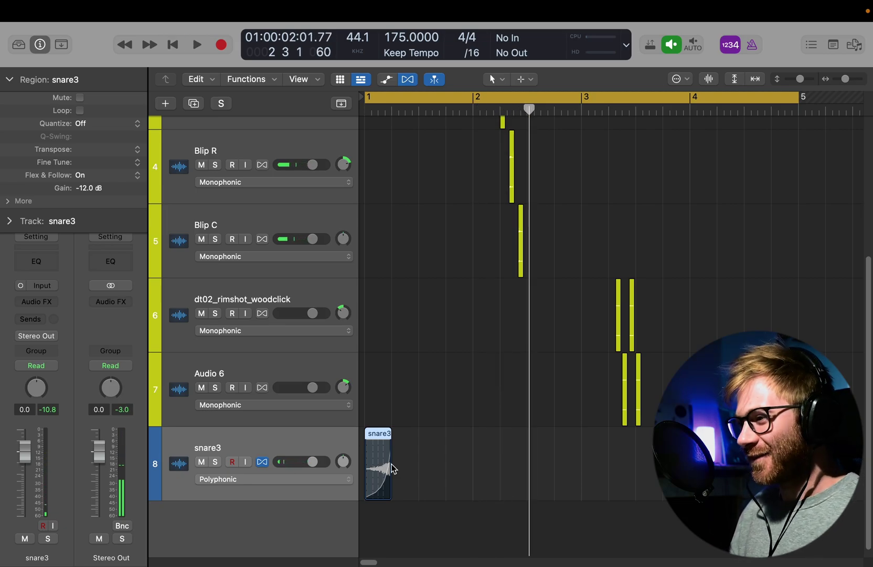
{"action": "left_click_drag", "start_coordinate": [388, 435], "coordinate": [792, 435]}
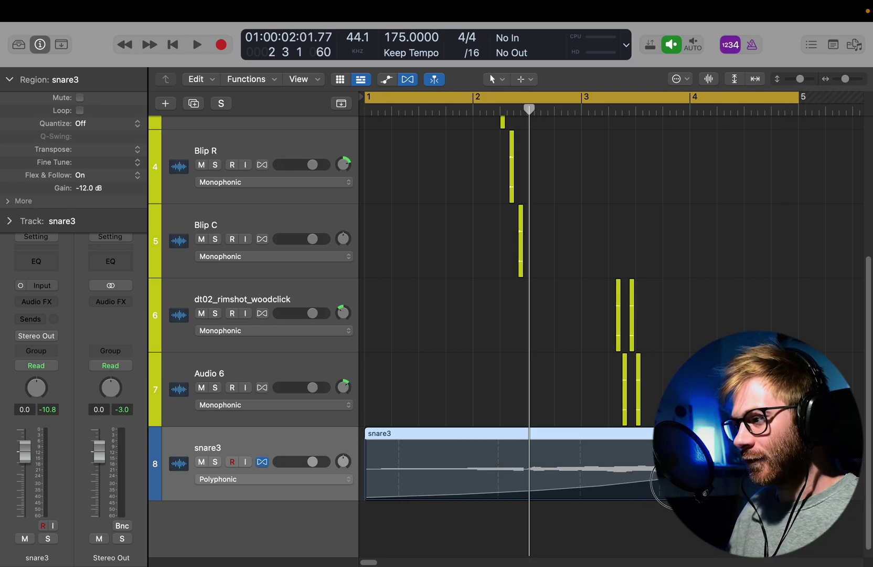
{"action": "key", "text": "space"}
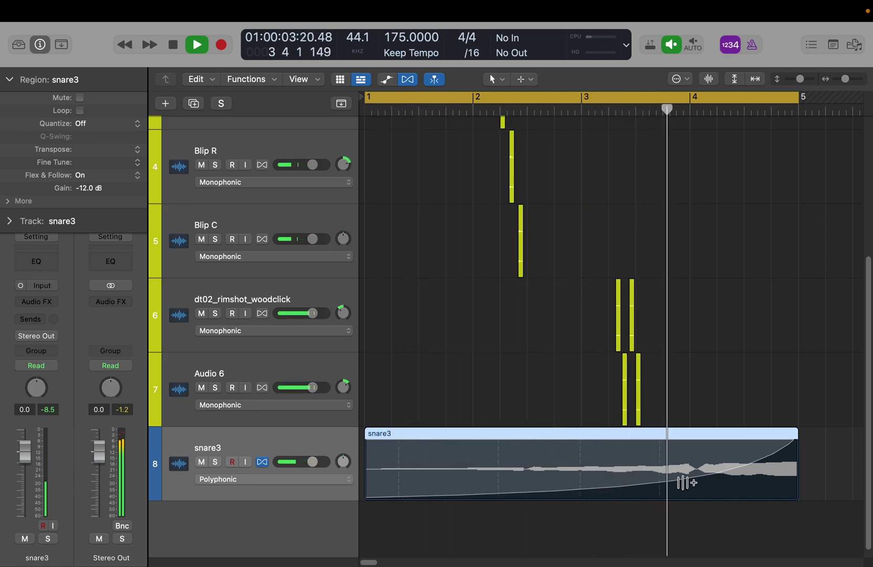
{"action": "key", "text": "space"}
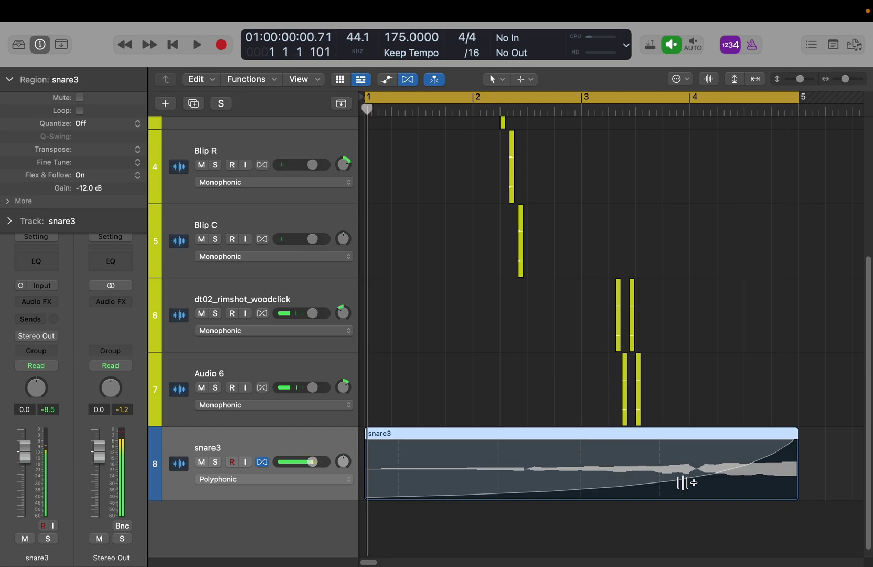
{"action": "key", "text": "super+z"}
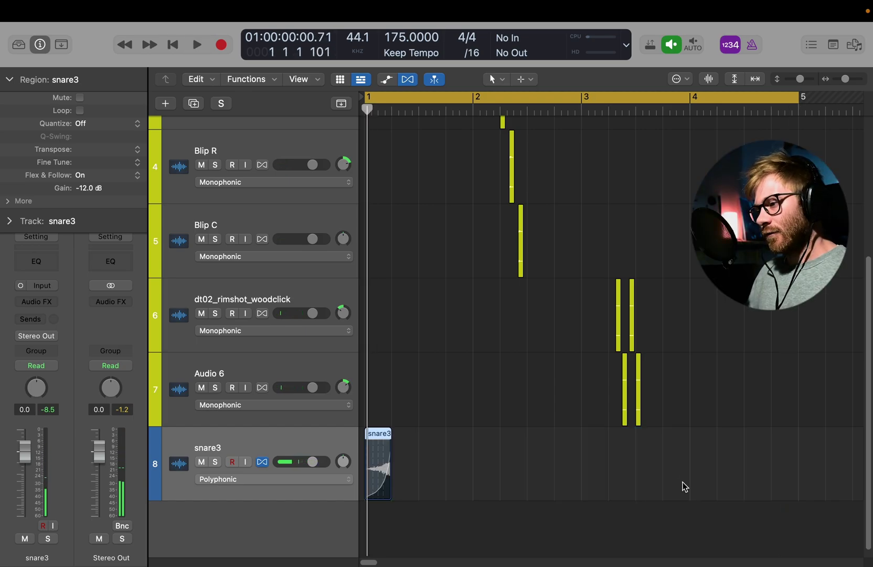
Copy the short snare3 swell from bar 1 to beat 2 of bar 4 on the same track
{"action": "key", "text": "space"}
{"action": "left_click_drag", "start_coordinate": [378, 464], "coordinate": [730, 465]}
{"action": "left_click", "coordinate": [659, 450]}
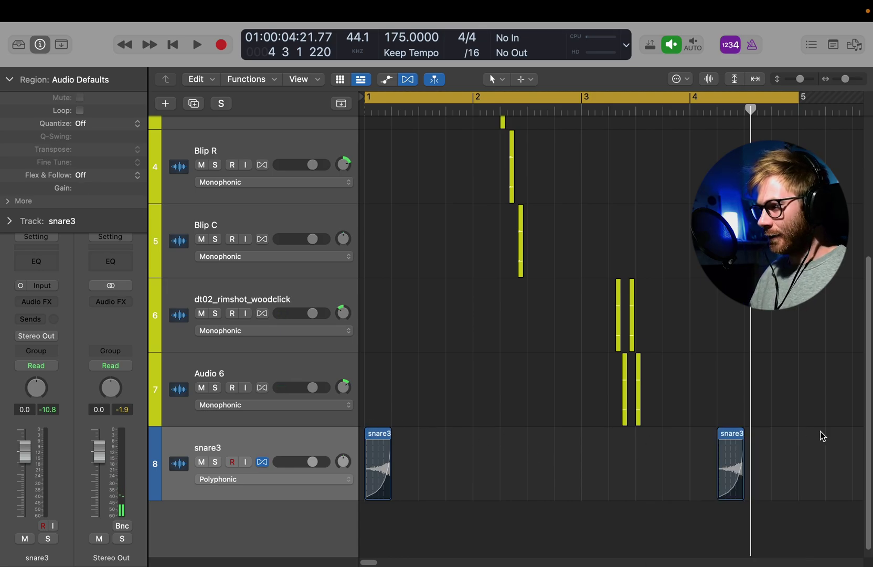
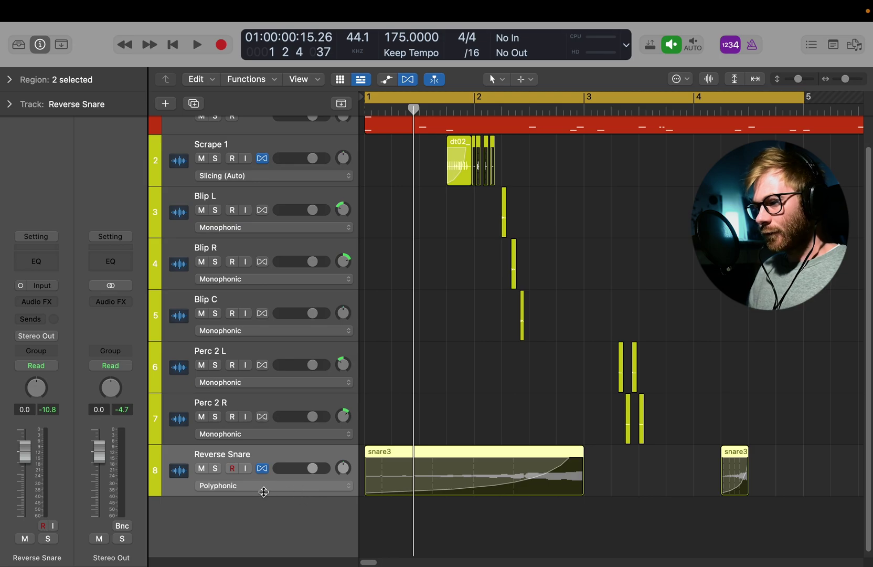
Shorten the cycle range to bars 1 and 2, solo the Reverse Snare track and play it in Polyphonic flex mode
{"action": "left_click", "coordinate": [263, 488]}
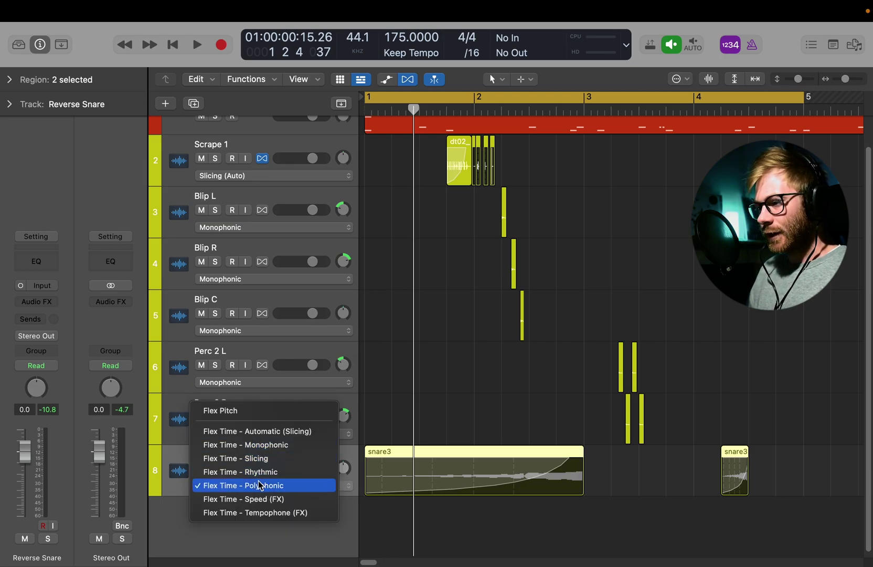
{"action": "left_click", "coordinate": [289, 487]}
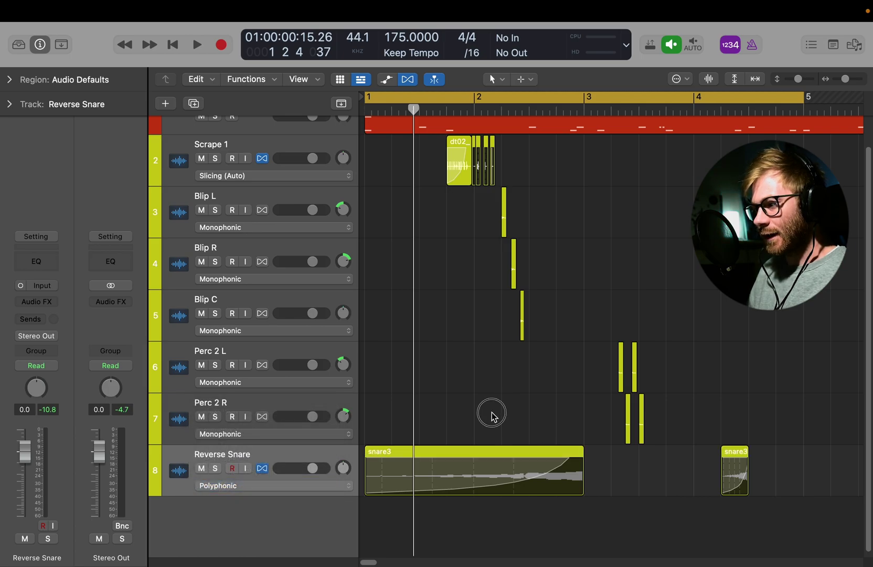
{"action": "left_click_drag", "start_coordinate": [806, 91], "coordinate": [586, 263]}
{"action": "left_click", "coordinate": [205, 470]}
{"action": "left_click", "coordinate": [201, 468]}
{"action": "left_click", "coordinate": [215, 468]}
{"action": "left_click", "coordinate": [292, 451]}
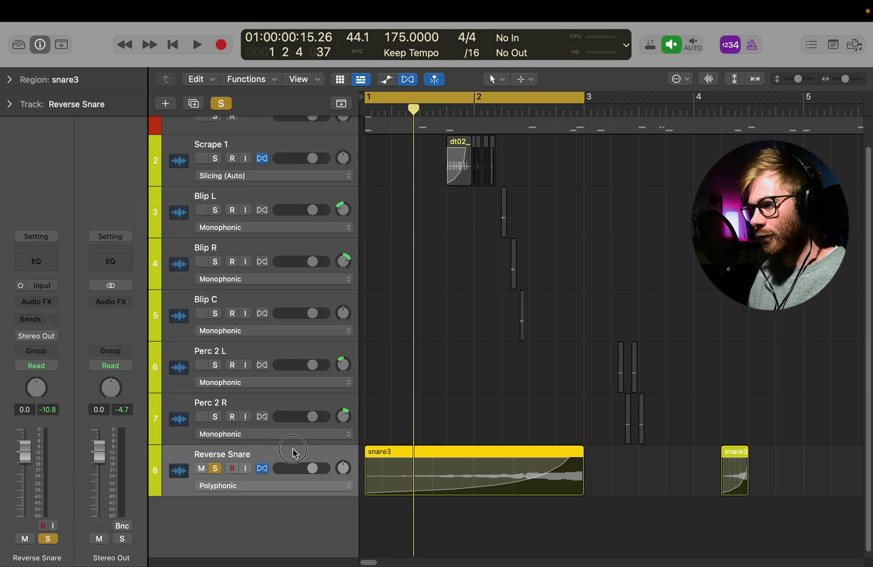
{"action": "left_click", "coordinate": [430, 390]}
{"action": "key", "text": "space"}
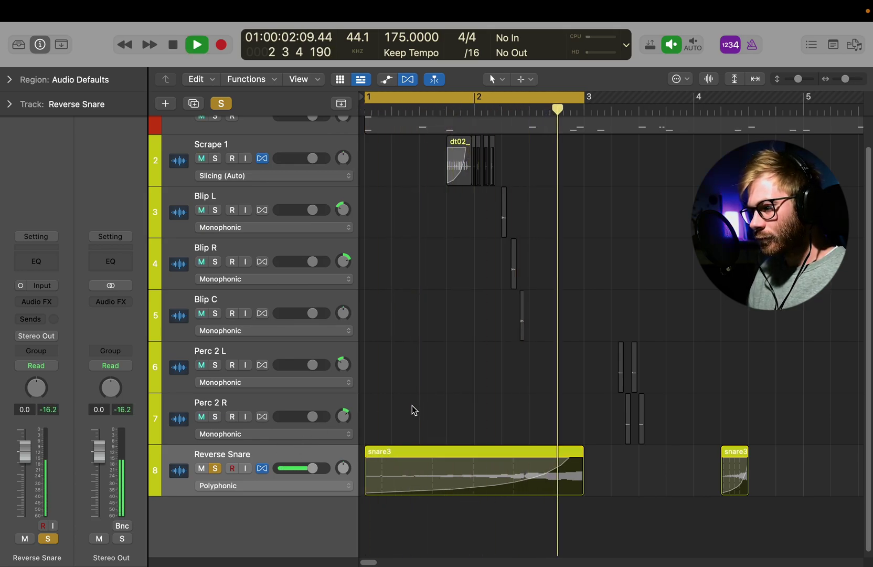
{"action": "key", "text": "space"}
Switch the Reverse Snare track's flex mode to Tempophone (FX) and play the soloed swell
{"action": "left_click", "coordinate": [274, 485]}
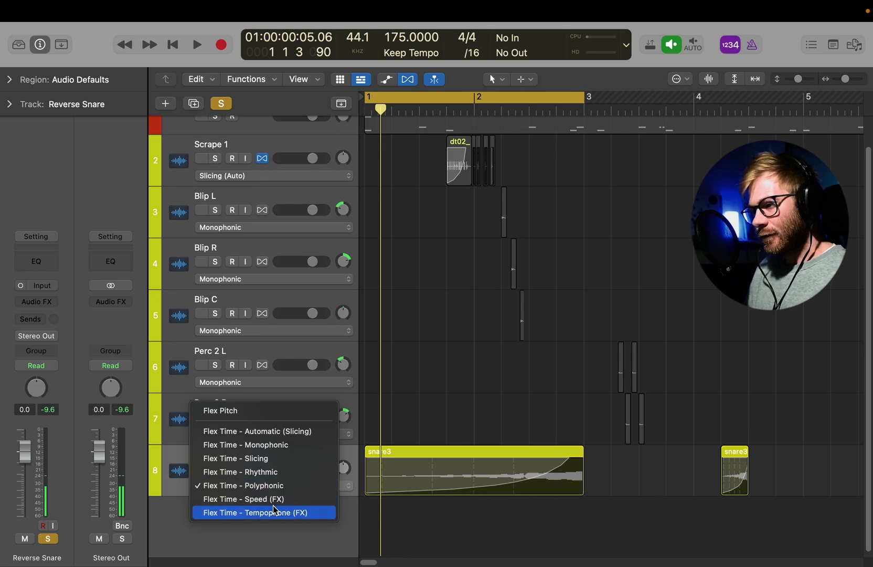
{"action": "left_click", "coordinate": [273, 512]}
{"action": "key", "text": "space"}
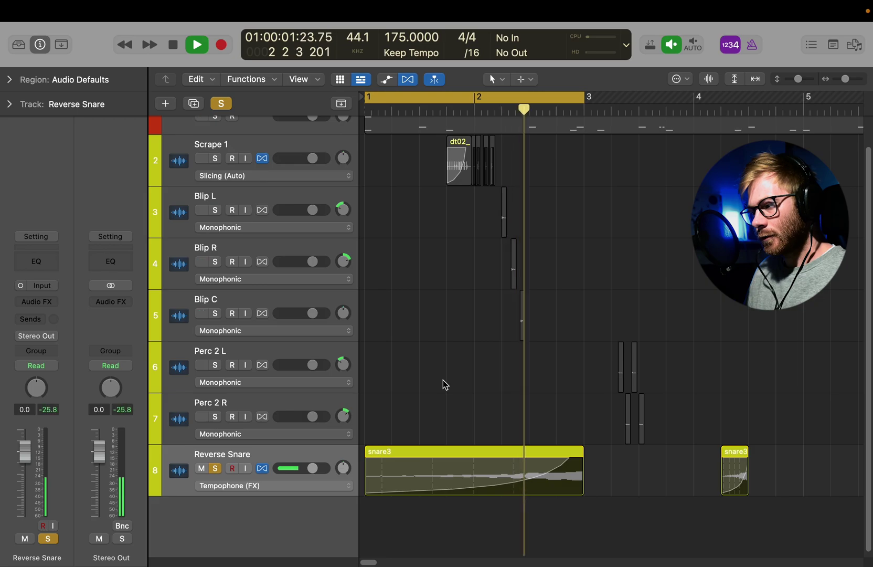
{"action": "key", "text": "space"}
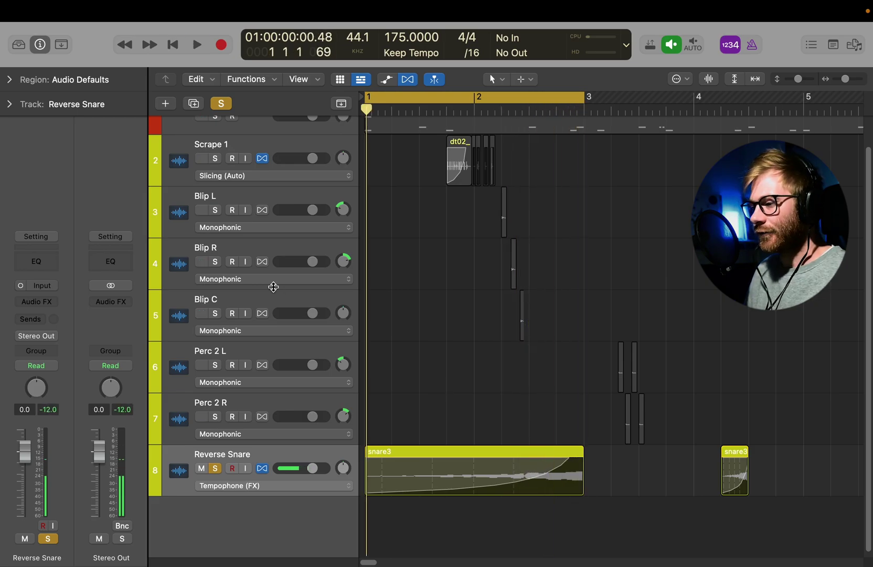
Audition the soloed Reverse Snare swell with the Speed (FX) and Slicing flex modes
{"action": "left_click", "coordinate": [274, 485]}
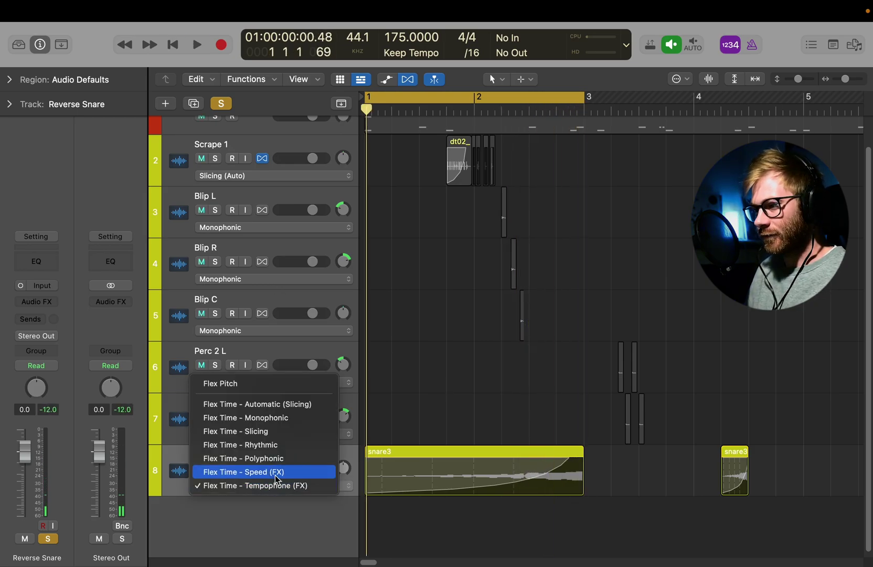
{"action": "key", "text": "Return"}
{"action": "key", "text": "space"}
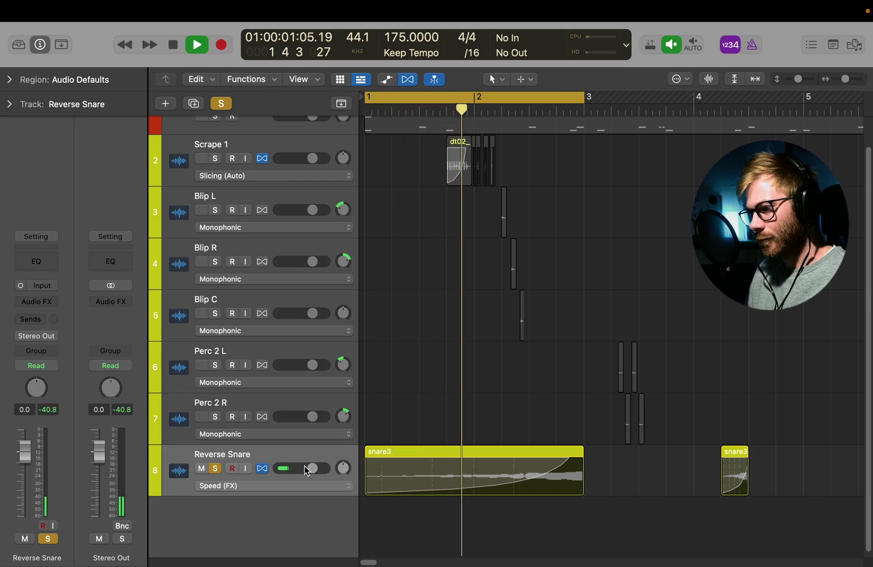
{"action": "left_click", "coordinate": [277, 481]}
{"action": "left_click", "coordinate": [266, 481]}
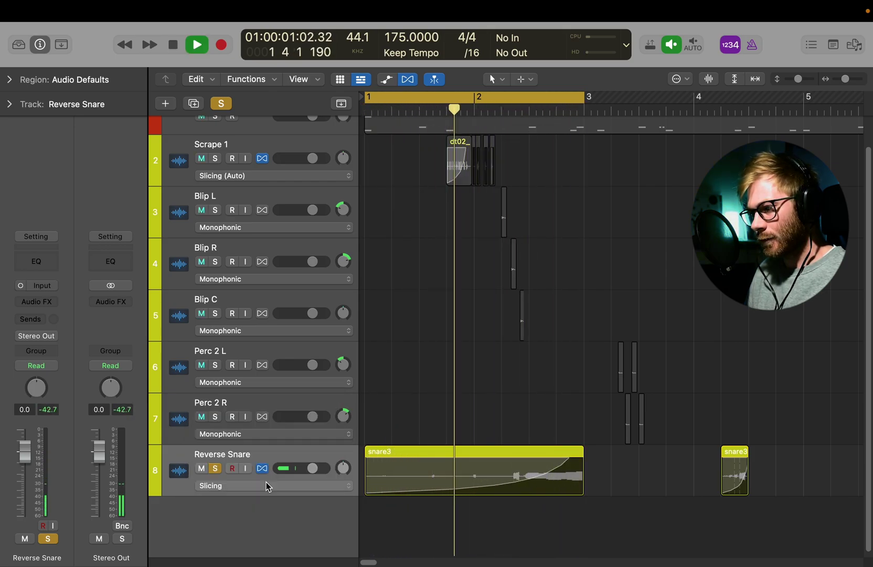
{"action": "key", "text": "space"}
Set the Reverse Snare track back to Polyphonic flex mode and expand the region parameters in the inspector
{"action": "left_click", "coordinate": [266, 482]}
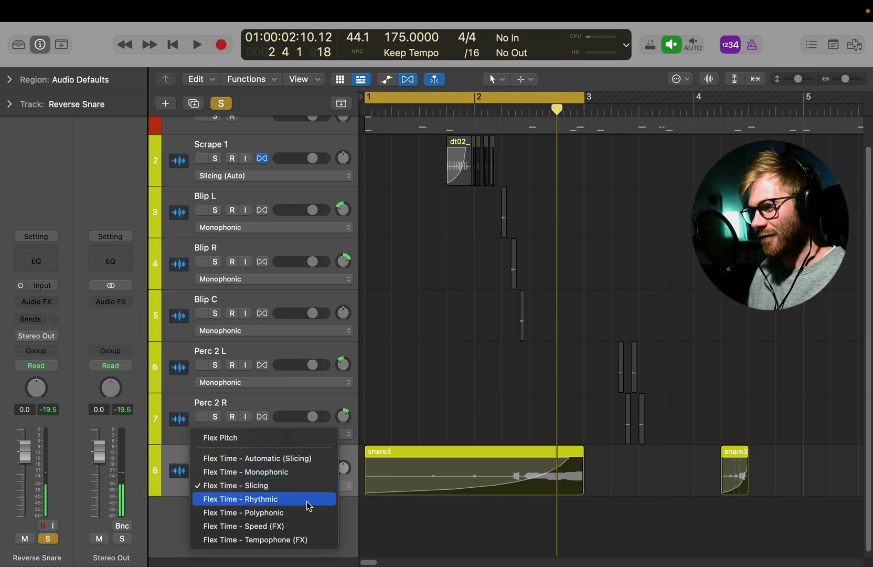
{"action": "left_click", "coordinate": [86, 167]}
{"action": "left_click", "coordinate": [11, 81]}
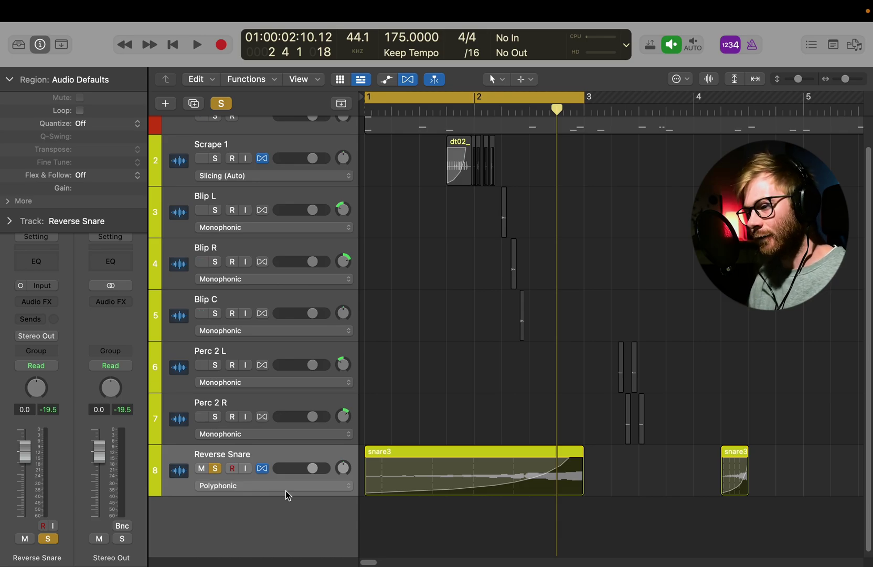
{"action": "left_click", "coordinate": [10, 221]}
{"action": "left_click", "coordinate": [11, 222]}
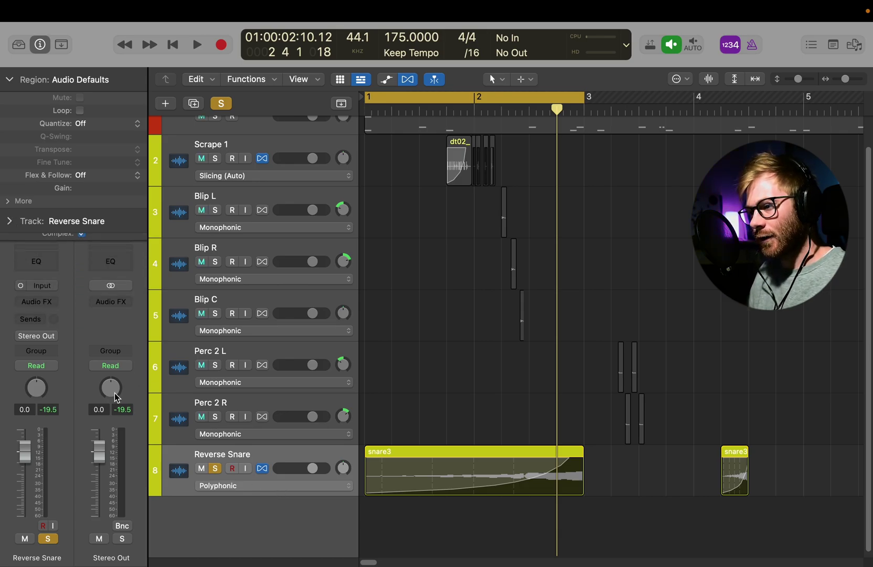
Set the Reverse Snare flex mode to Tempophone (FX) and expand the track parameters to show its grain settings
{"action": "left_click", "coordinate": [254, 486]}
{"action": "left_click", "coordinate": [265, 512]}
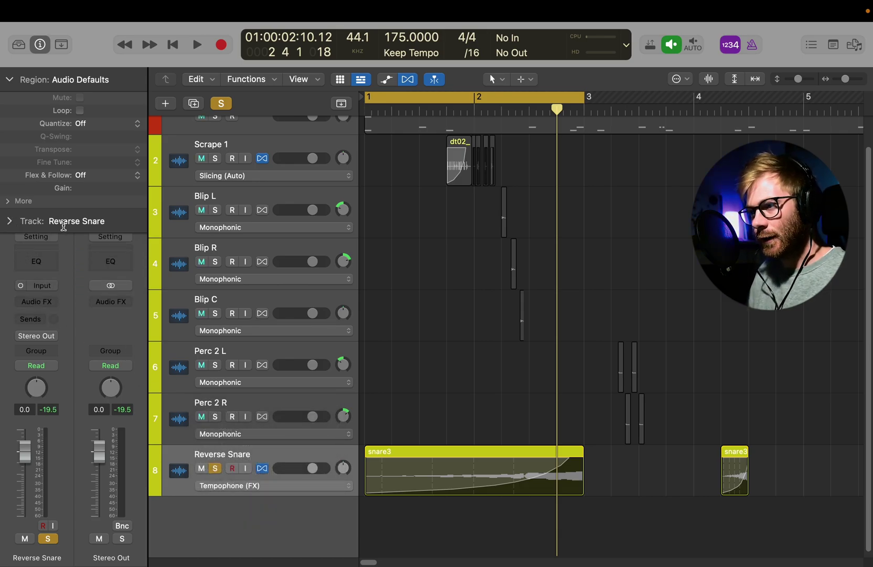
{"action": "left_click", "coordinate": [9, 221]}
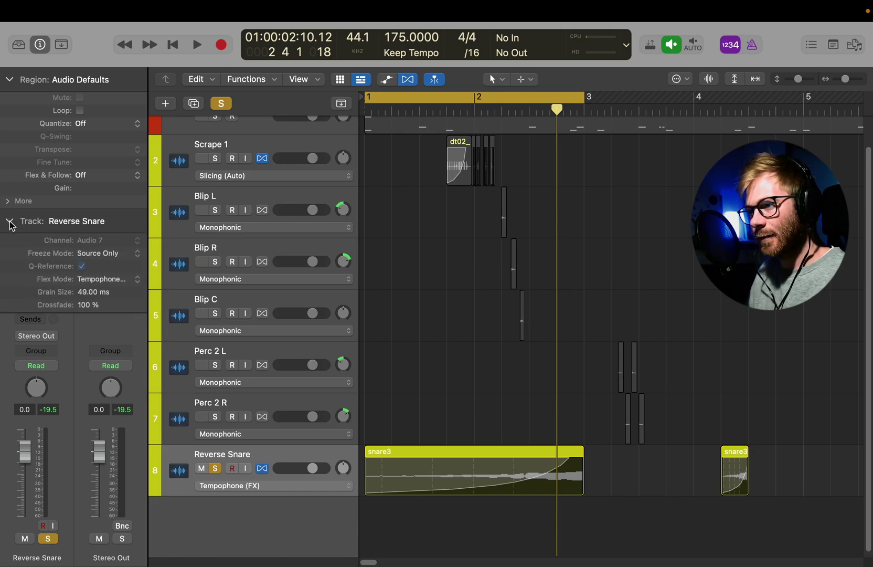
{"action": "left_click", "coordinate": [275, 460]}
{"action": "key", "text": "super+f"}
{"action": "key", "text": "super+f"}
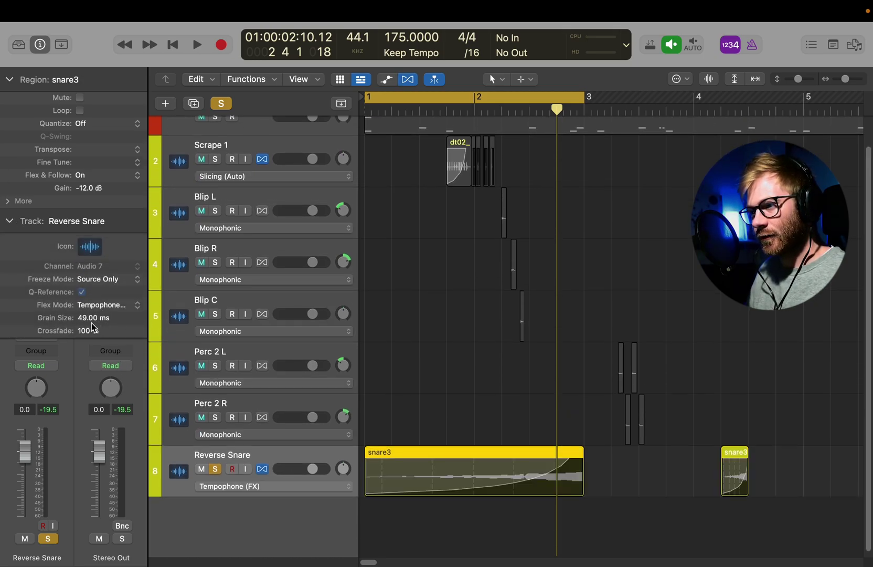
Switch the Reverse Snare flex mode to Polyphonic and back to Tempophone (FX) to compare their track parameters
{"action": "left_click", "coordinate": [128, 310]}
{"action": "left_click", "coordinate": [125, 278]}
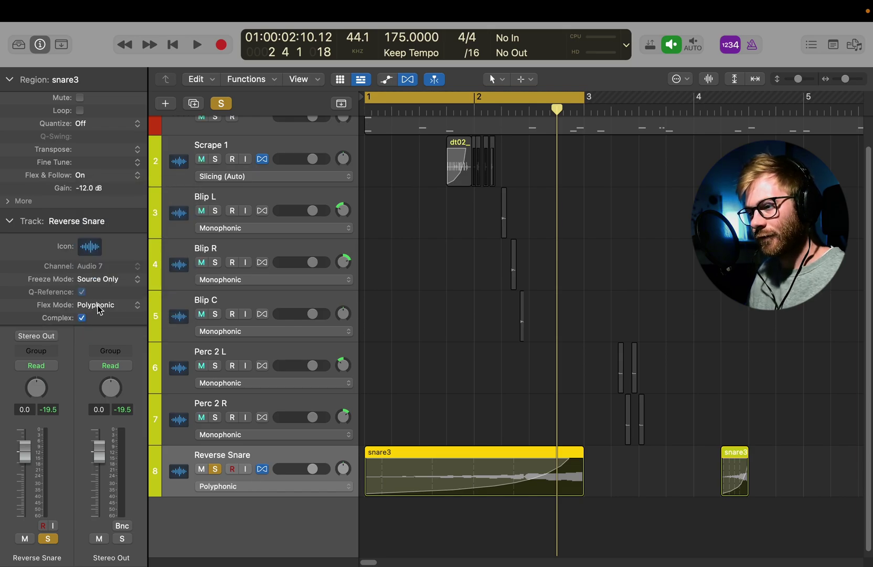
{"action": "left_click", "coordinate": [99, 309]}
{"action": "left_click", "coordinate": [116, 331]}
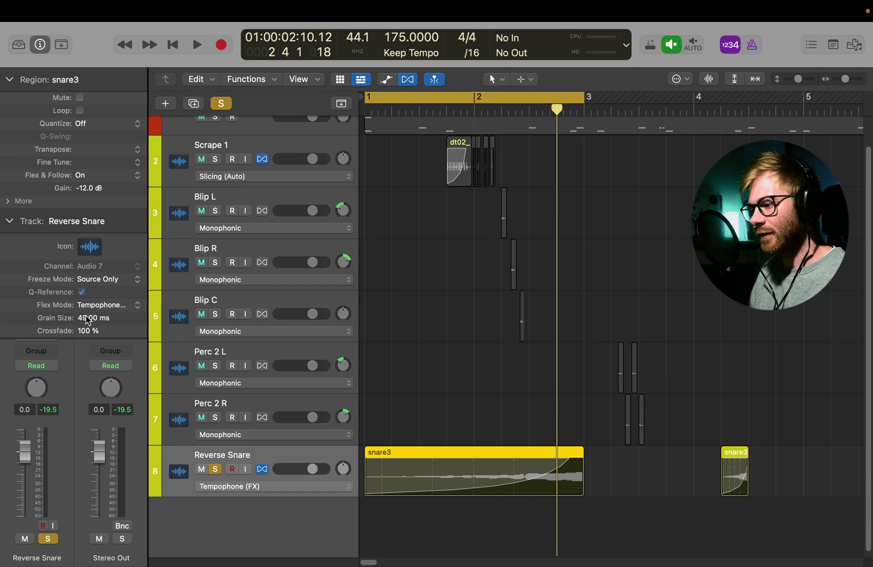
Raise the Tempophone grain size while the Reverse Snare plays, lower it to 35 ms and stop playback
{"action": "key", "text": "space"}
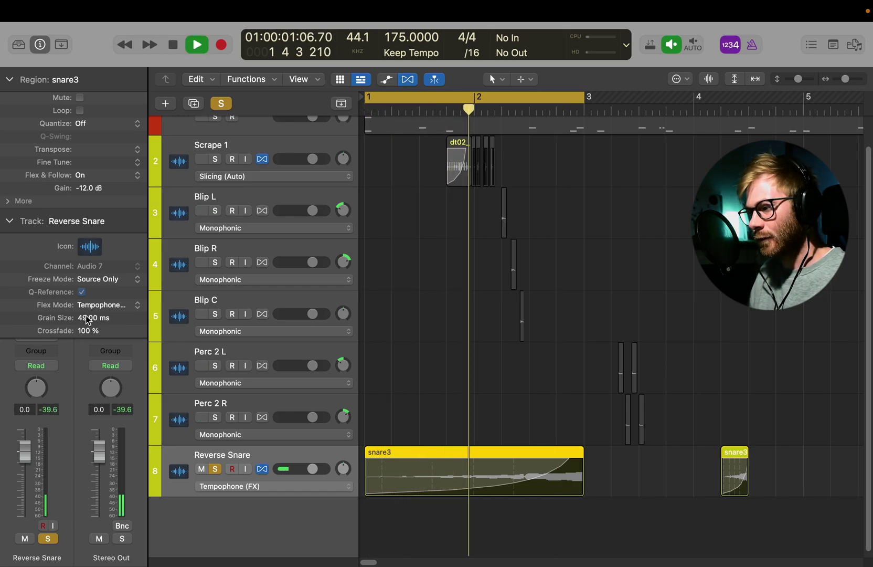
{"action": "scroll", "coordinate": [88, 319], "scroll_direction": "up", "scroll_amount": 10}
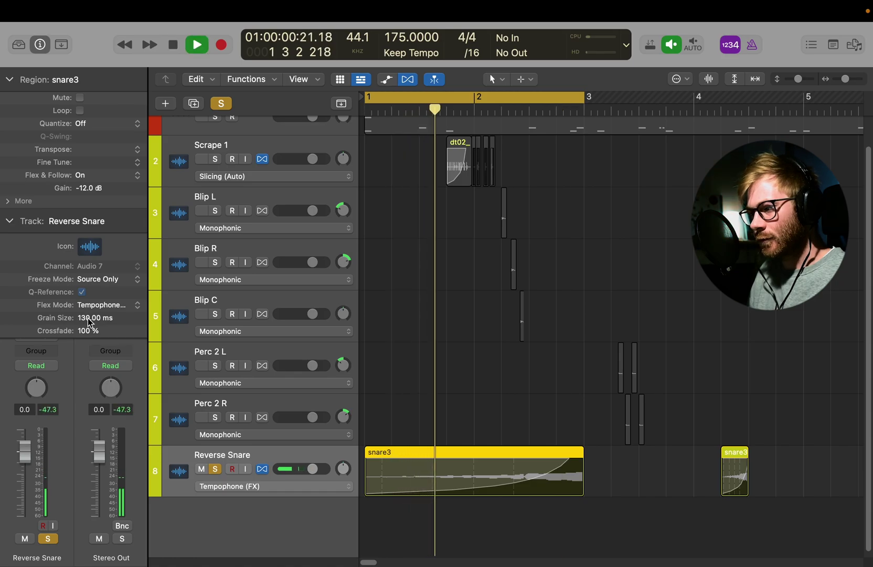
{"action": "left_click_drag", "start_coordinate": [87, 317], "coordinate": [86, 362]}
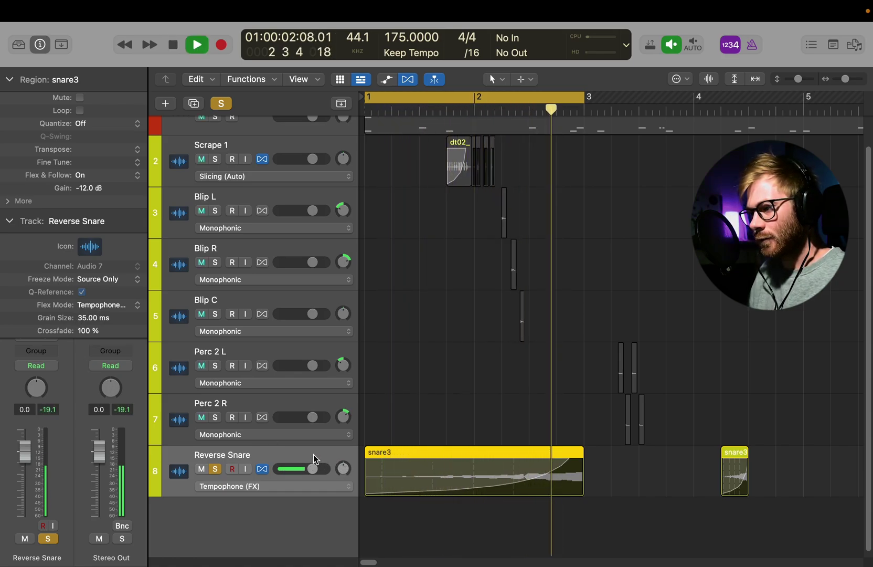
{"action": "key", "text": "space"}
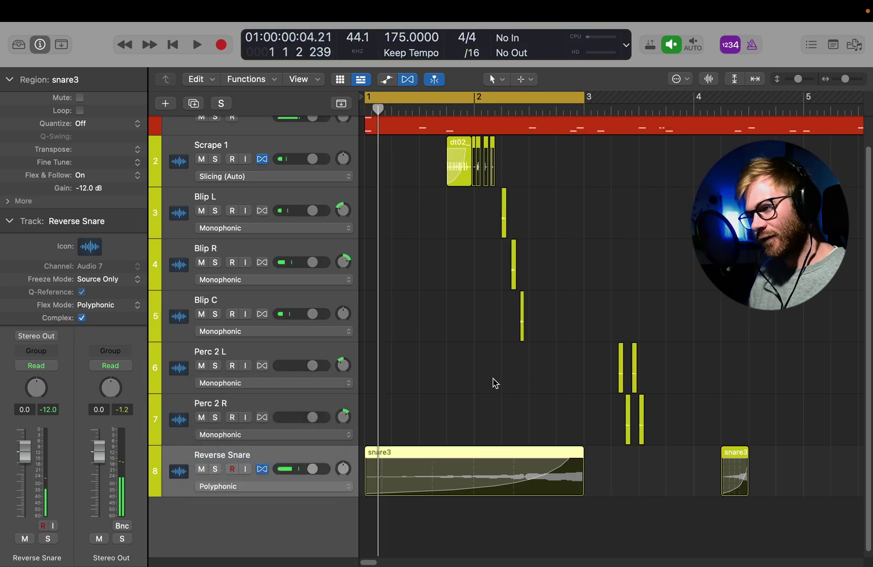
Play the Polyphonic reverse snare swell together with all the drum tracks and turn off the cycle range
{"action": "left_click", "coordinate": [420, 395]}
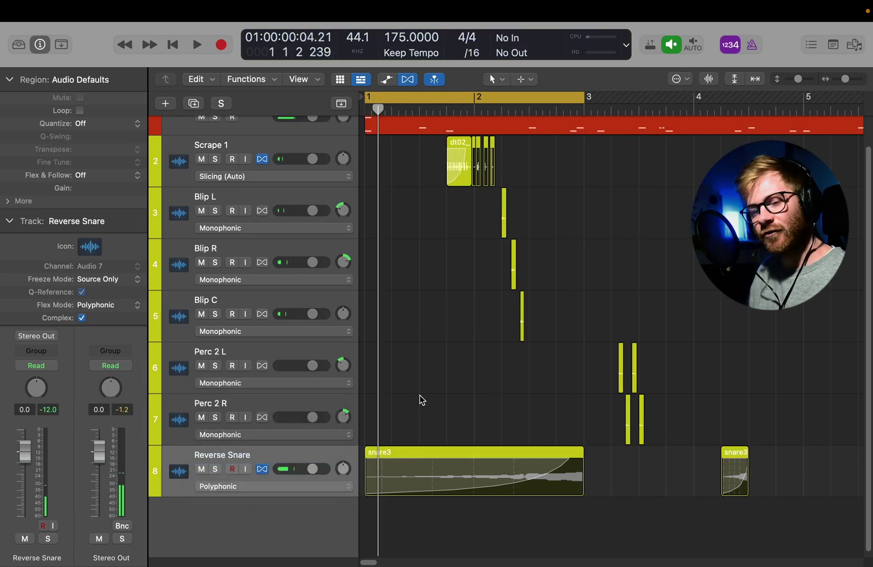
{"action": "key", "text": "space"}
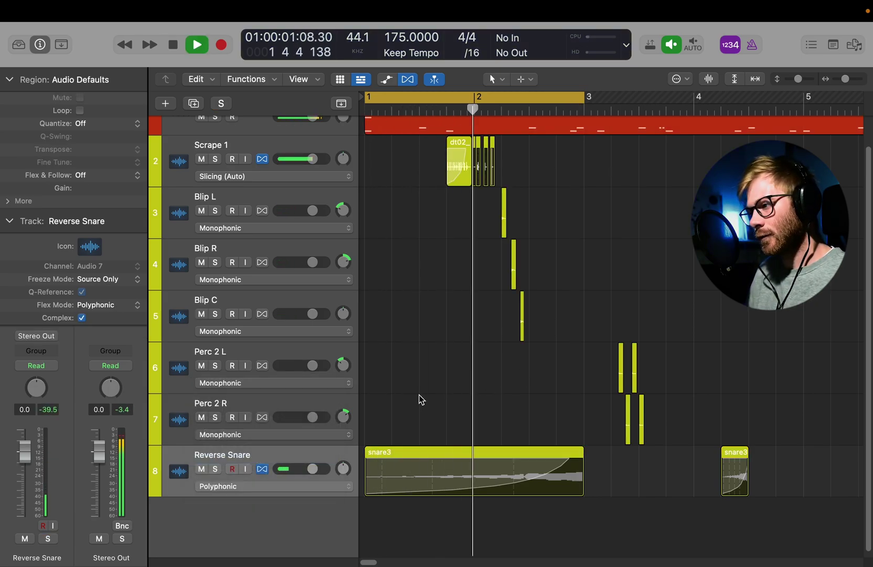
{"action": "left_click", "coordinate": [489, 105]}
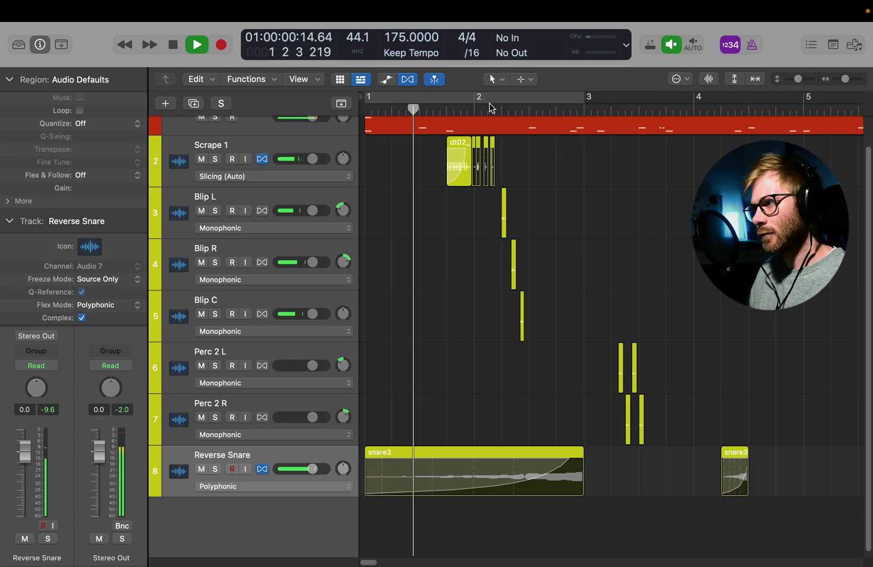
Compress the first snare3 region to end on beat 2 of bar 1 and play the arrangement with all tracks in view
{"action": "key", "text": "space"}
{"action": "left_click_drag", "start_coordinate": [581, 472], "coordinate": [387, 463]}
{"action": "key", "text": "space"}
{"action": "key", "text": "space"}
{"action": "key", "text": "space"}
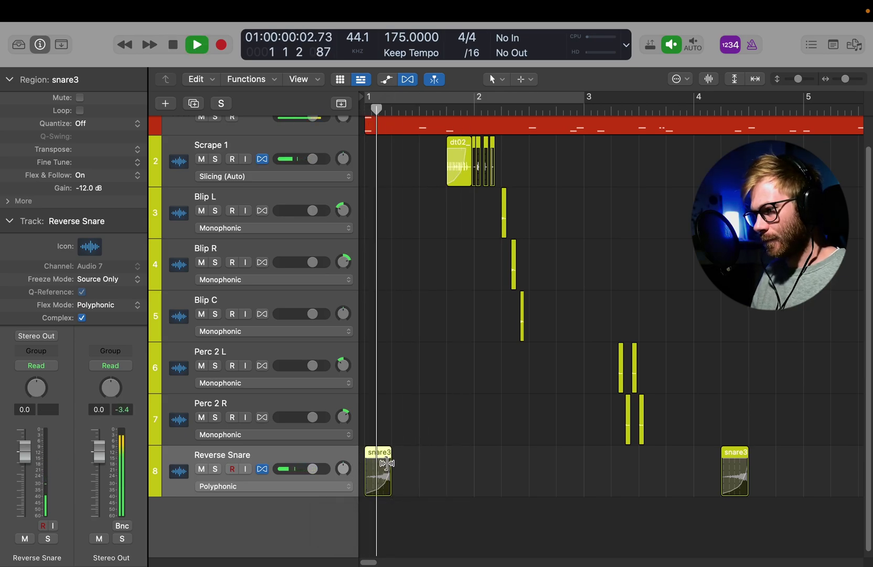
{"action": "left_click", "coordinate": [590, 199], "text": "ctrl+alt"}
{"action": "key", "text": "super+Up"}
{"action": "key", "text": "super+Right"}
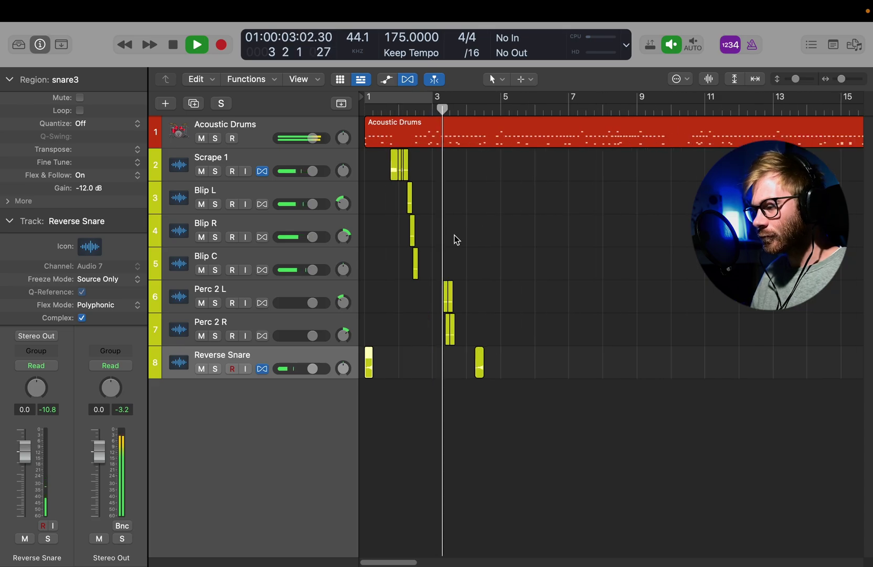
{"action": "key", "text": "super+Right"}
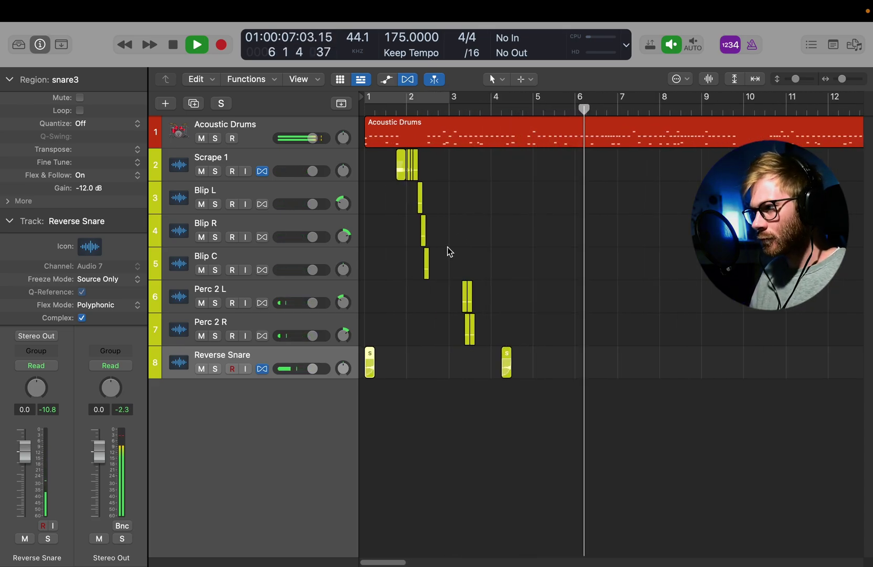
Stop playback, clear the region selection and move the playhead to the start of bar 5
{"action": "left_click", "coordinate": [447, 247]}
{"action": "key", "text": "space"}
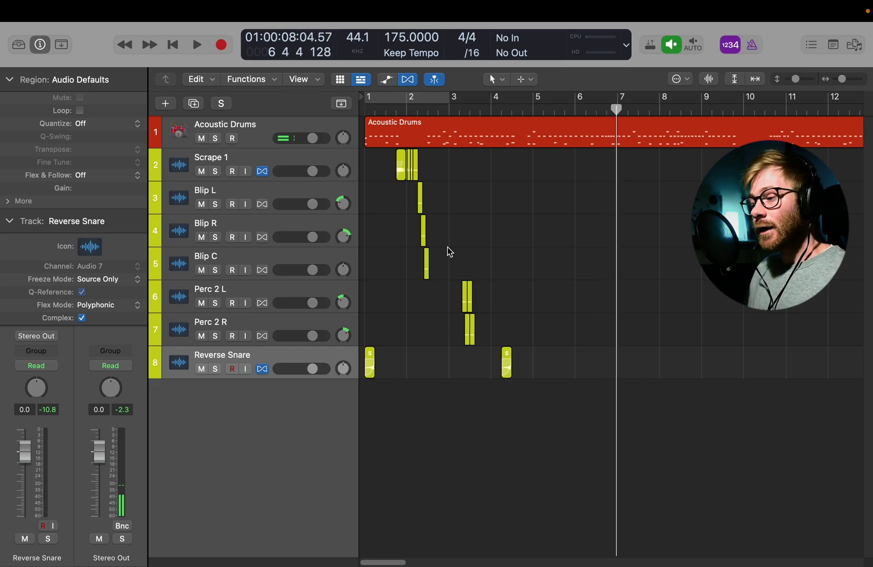
{"action": "left_click_drag", "start_coordinate": [608, 407], "coordinate": [392, 171]}
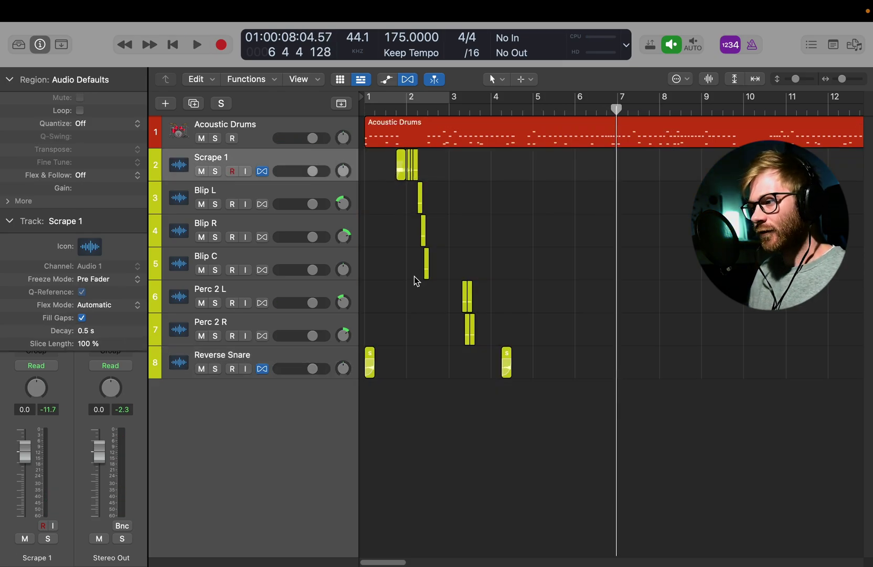
{"action": "left_click_drag", "start_coordinate": [487, 110], "coordinate": [534, 113]}
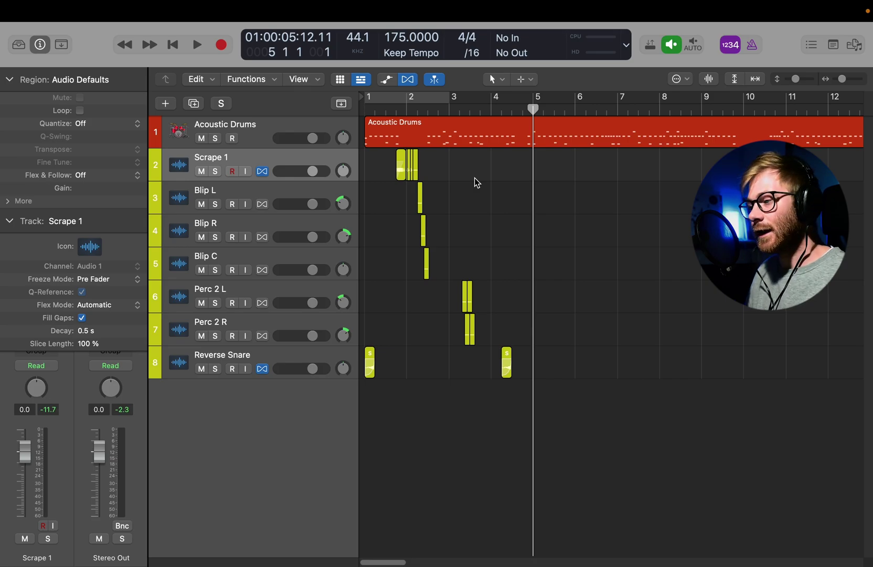
Set a cycle range from bar 1 to bar 5 over the percussion hits
{"action": "key", "text": "super+Right"}
{"action": "key", "text": "super+Down"}
{"action": "key", "text": "super+Down"}
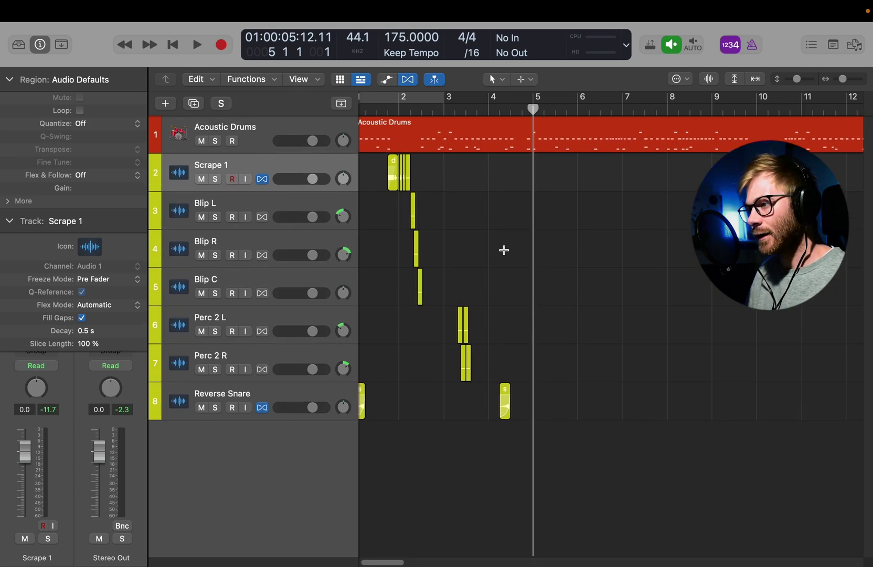
{"action": "scroll", "coordinate": [504, 250], "scroll_direction": "up", "scroll_amount": 1}
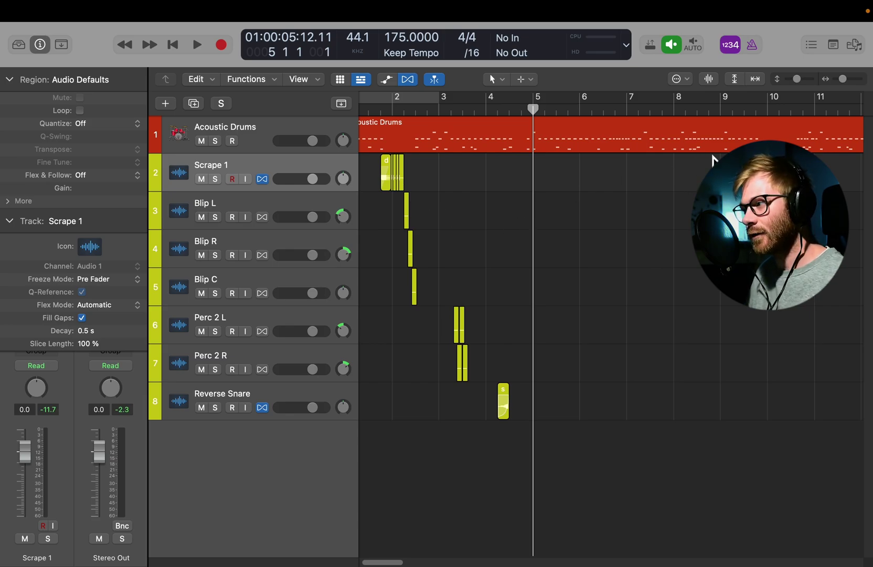
{"action": "scroll", "coordinate": [553, 187], "scroll_direction": "down", "scroll_amount": 3}
{"action": "scroll", "coordinate": [554, 187], "scroll_direction": "down", "scroll_amount": 2}
{"action": "scroll", "coordinate": [555, 187], "scroll_direction": "up", "scroll_amount": 3}
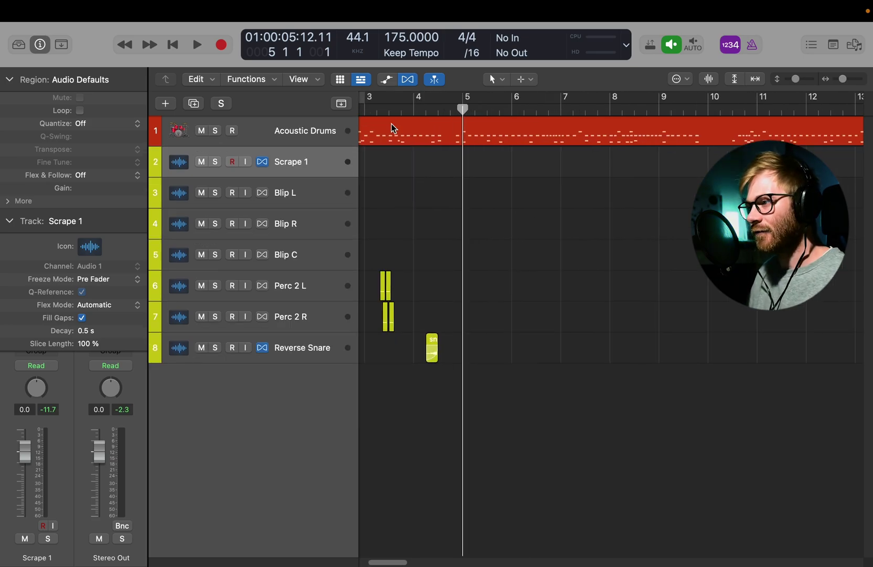
{"action": "scroll", "coordinate": [391, 127], "scroll_direction": "left", "scroll_amount": 3}
{"action": "left_click_drag", "start_coordinate": [408, 98], "coordinate": [559, 112]}
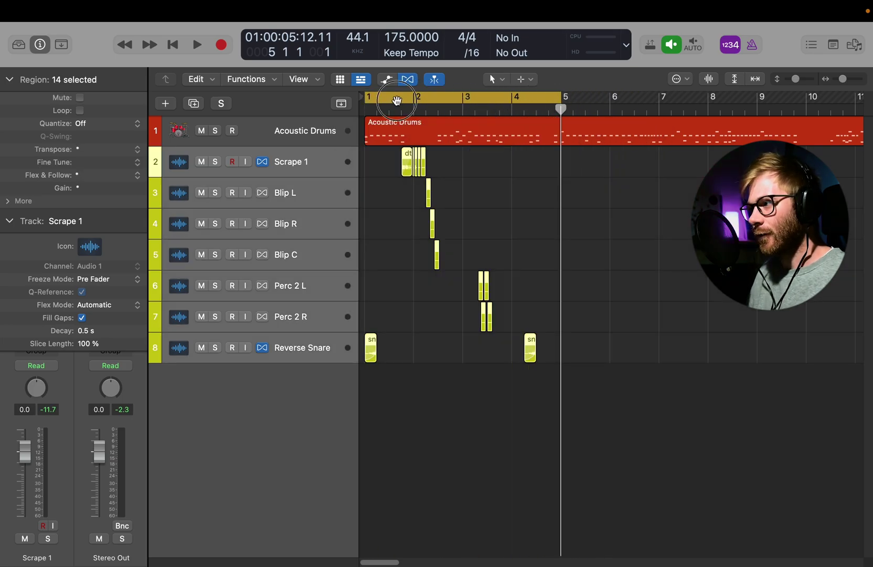
Shift the four-bar cycle range to bars 5 to 9, clear the region selection and return the range to bars 1 to 5
{"action": "left_click_drag", "start_coordinate": [396, 101], "coordinate": [592, 112]}
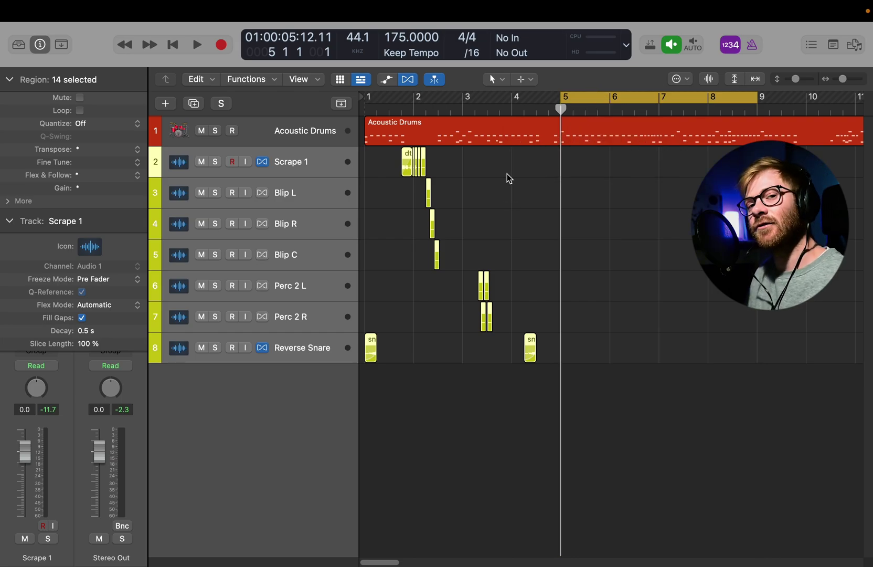
{"action": "left_click", "coordinate": [509, 239]}
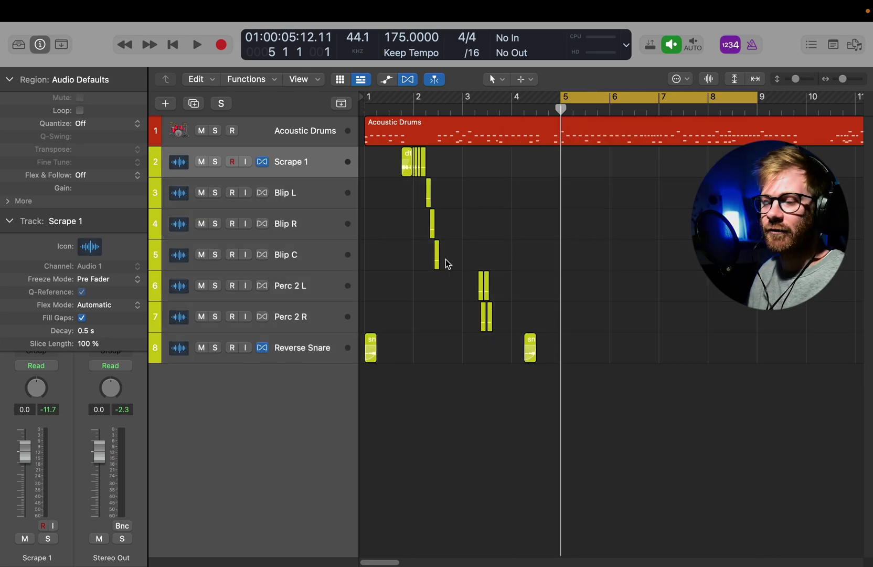
{"action": "left_click_drag", "start_coordinate": [635, 99], "coordinate": [416, 99]}
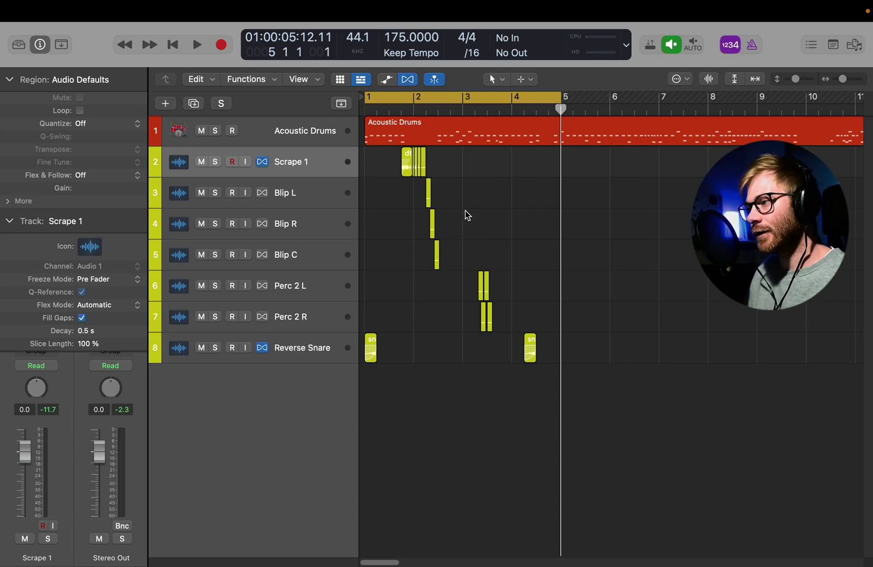
{"action": "key", "text": "super+Left"}
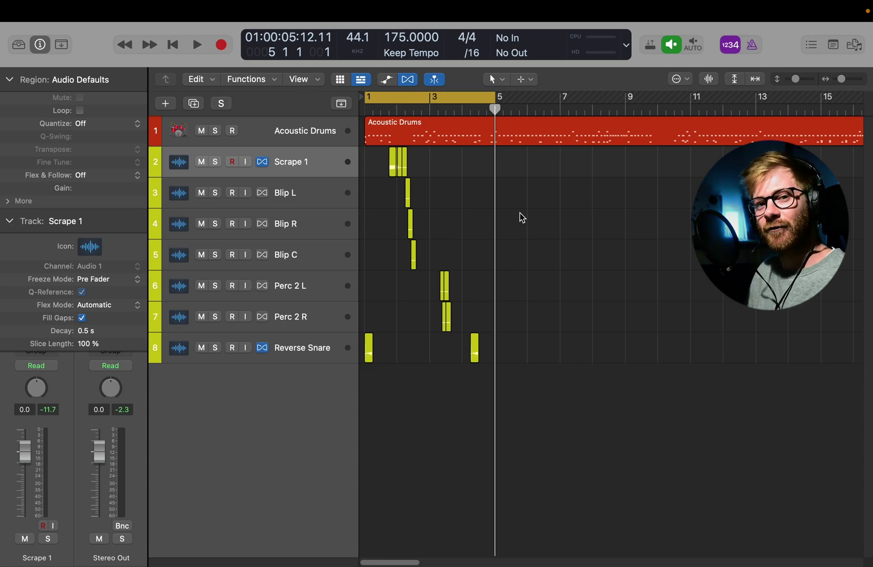
{"action": "key", "text": "super+Right"}
{"action": "key", "text": "super+Down"}
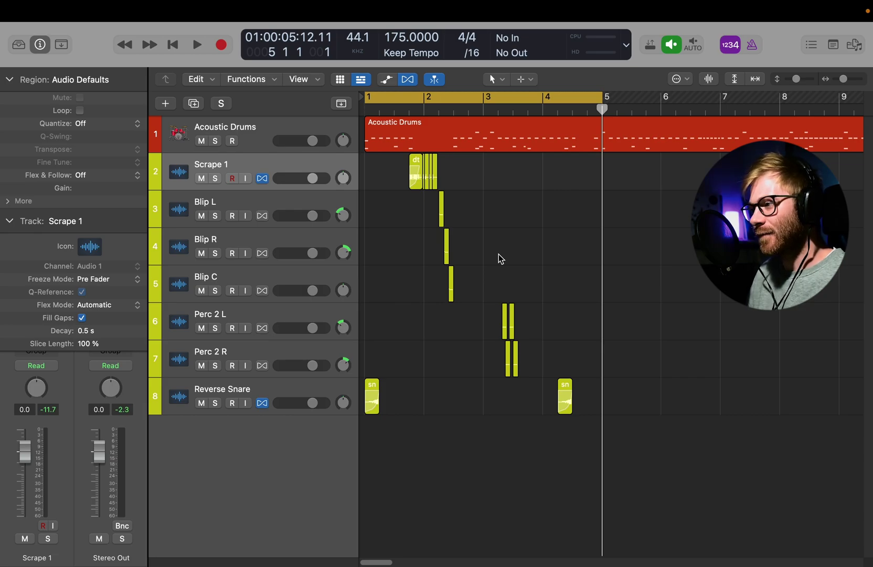
Search the SAMPLES folder for "hat" and audition RY30Hat_C1.wav and RY30Hat_C2.wav
{"action": "key", "text": "Return"}
{"action": "key", "text": "f"}
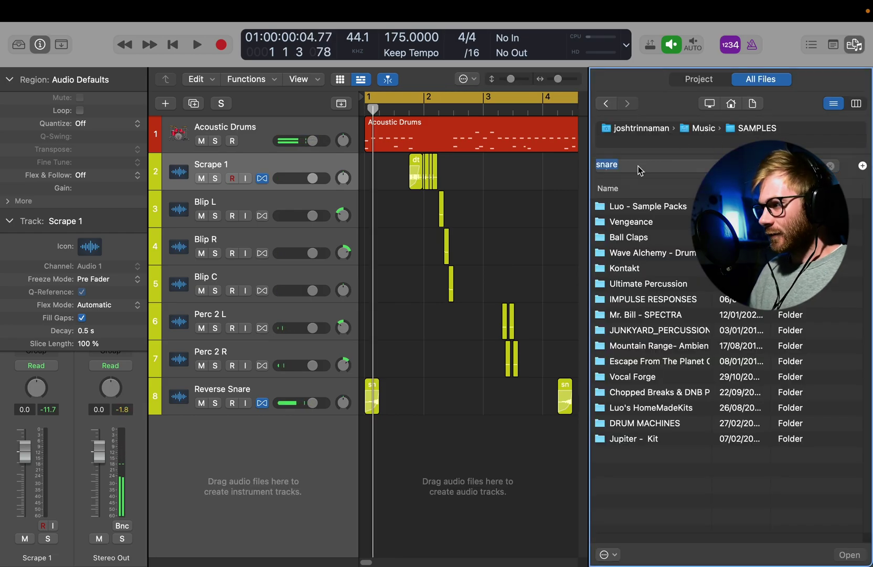
{"action": "type", "text": "hi hat"}
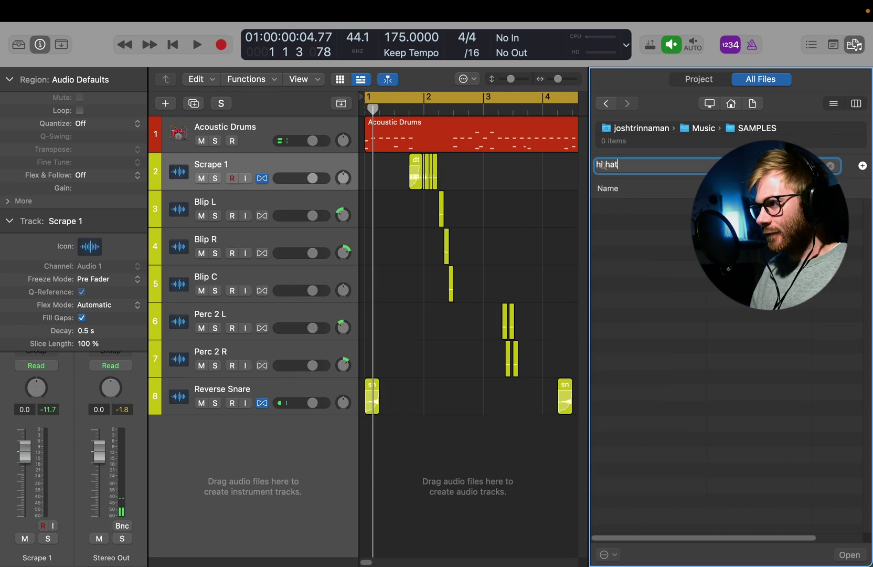
{"action": "left_click", "coordinate": [656, 316]}
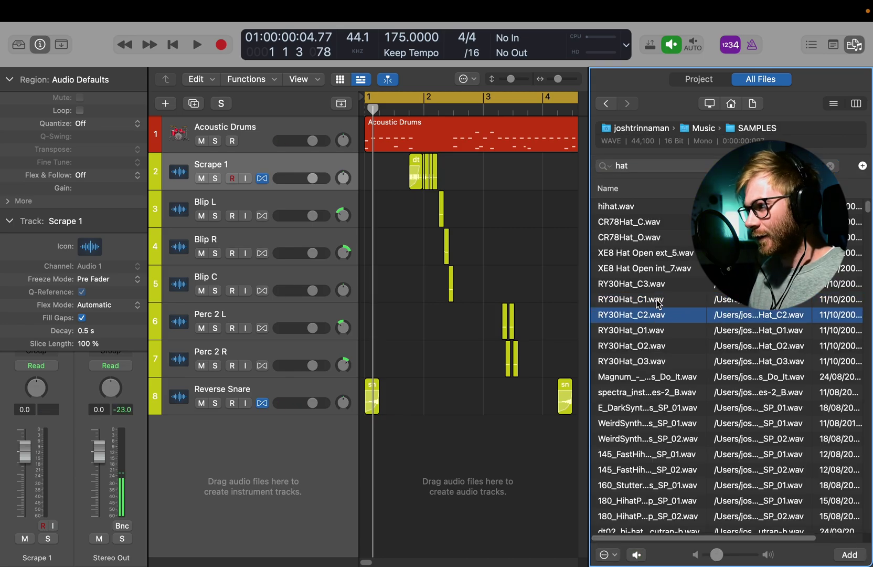
{"action": "left_click", "coordinate": [658, 299]}
{"action": "left_click", "coordinate": [656, 314]}
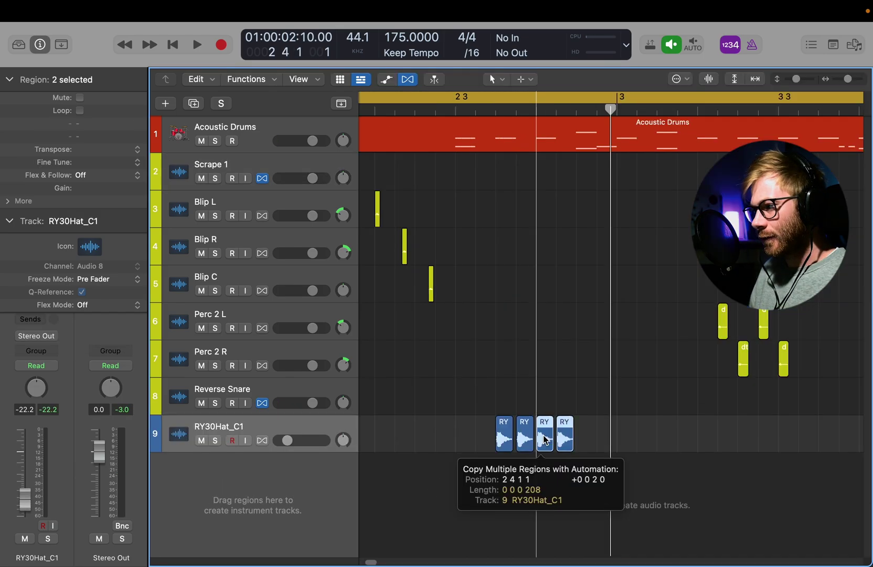
Copy the RY30Hat_C1 hits to extend the pattern to bar 3 and transpose all seven regions to -17 during playback
{"action": "left_click_drag", "start_coordinate": [545, 439], "coordinate": [607, 433]}
{"action": "left_click_drag", "start_coordinate": [532, 441], "coordinate": [626, 445]}
{"action": "left_click_drag", "start_coordinate": [90, 174], "coordinate": [86, 152]}
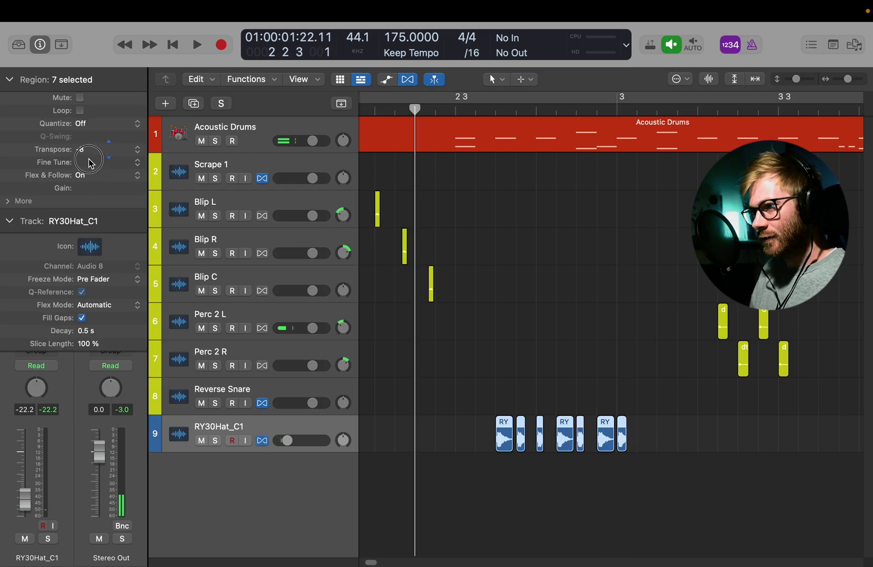
{"action": "key", "text": "space"}
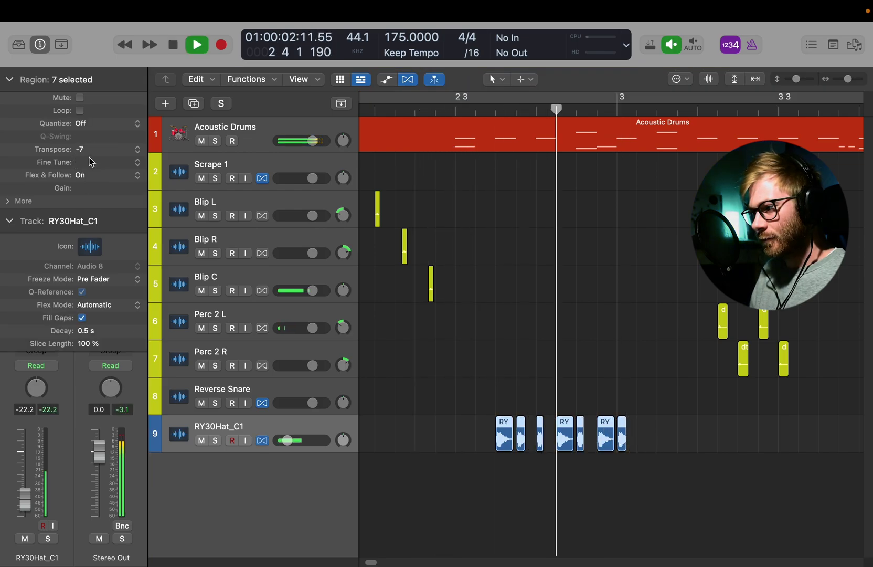
{"action": "key", "text": "space"}
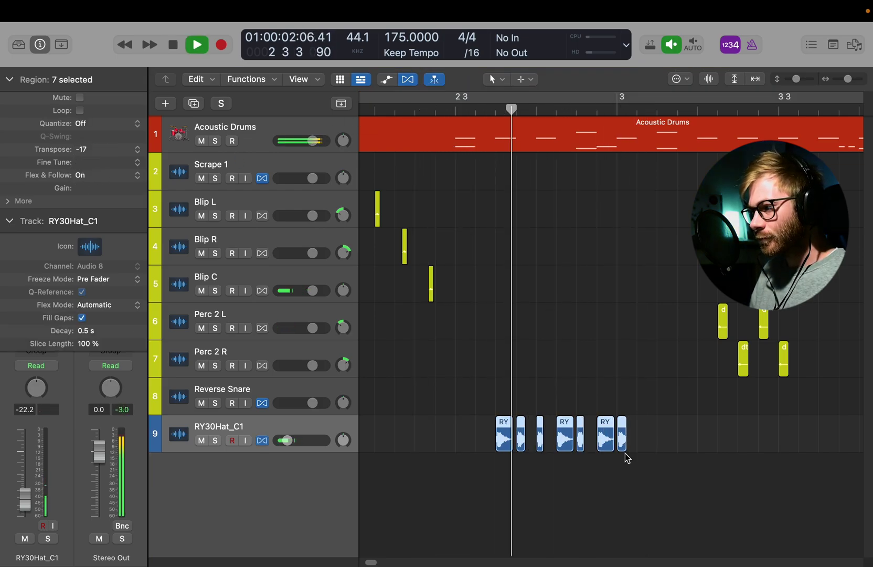
{"action": "key", "text": "space"}
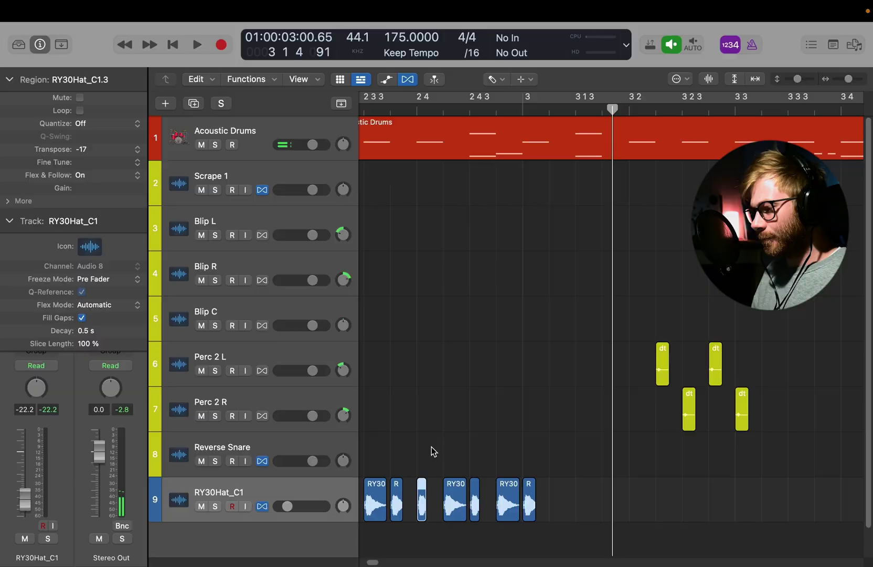
Play the arrangement from the start with the hat pattern in view and switch from the Eraser back to the Pointer tool
{"action": "key", "text": "Return"}
{"action": "key", "text": "space"}
{"action": "key", "text": "t"}
{"action": "key", "text": "e"}
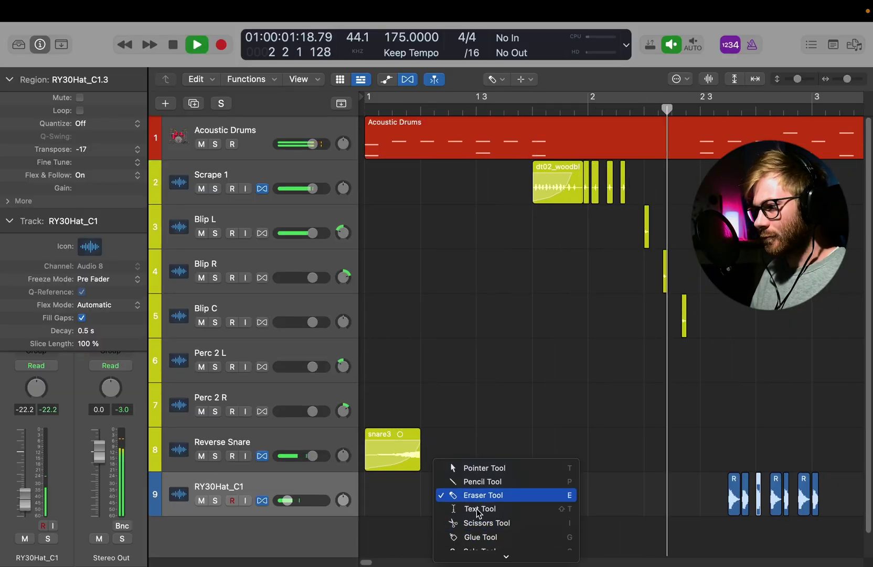
{"action": "left_click", "coordinate": [481, 494]}
{"action": "scroll", "coordinate": [482, 475], "scroll_direction": "left", "scroll_amount": 5}
{"action": "scroll", "coordinate": [483, 475], "scroll_direction": "left", "scroll_amount": 5}
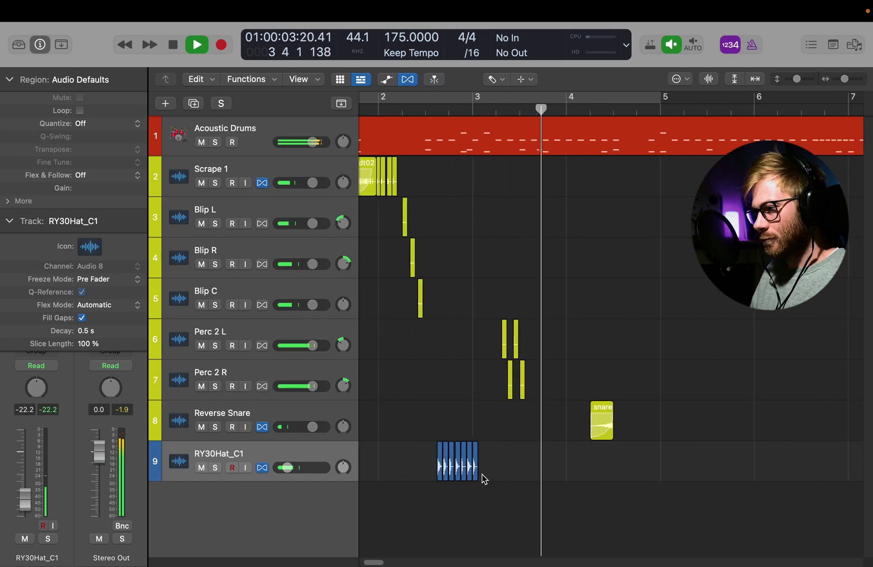
{"action": "key", "text": "t"}
{"action": "key", "text": "t"}
{"action": "scroll", "coordinate": [483, 475], "scroll_direction": "left", "scroll_amount": 4}
{"action": "key", "text": "space"}
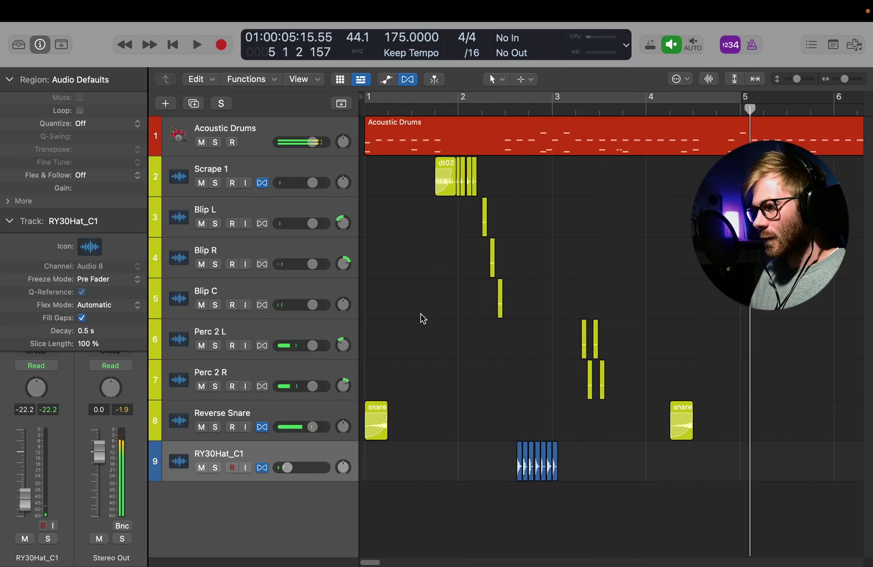
{"action": "key", "text": "space"}
{"action": "key", "text": "t"}
{"action": "key", "text": "t"}
{"action": "key", "text": "space"}
Colour all seven hat regions and their track yellow to match the other percussion, and close the colour palette
{"action": "left_click_drag", "start_coordinate": [587, 477], "coordinate": [459, 441]}
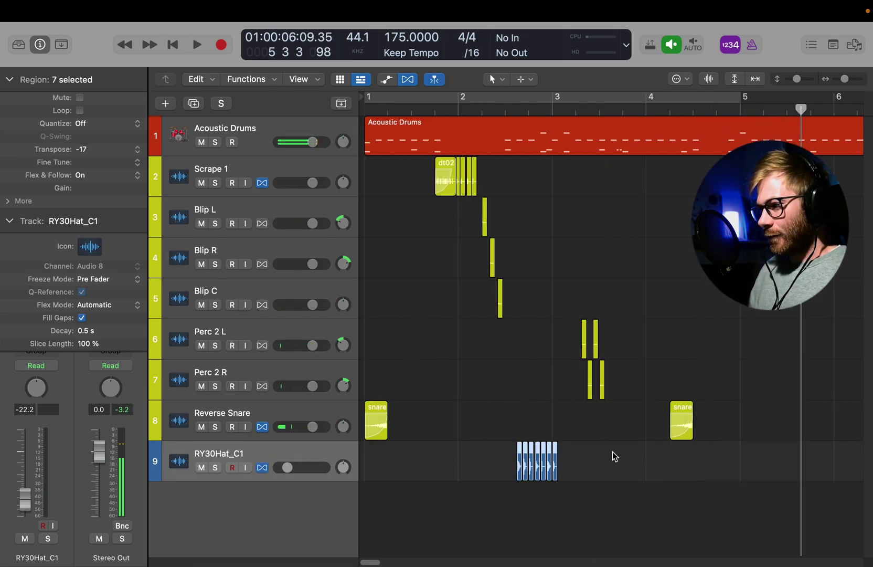
{"action": "key", "text": "alt+c"}
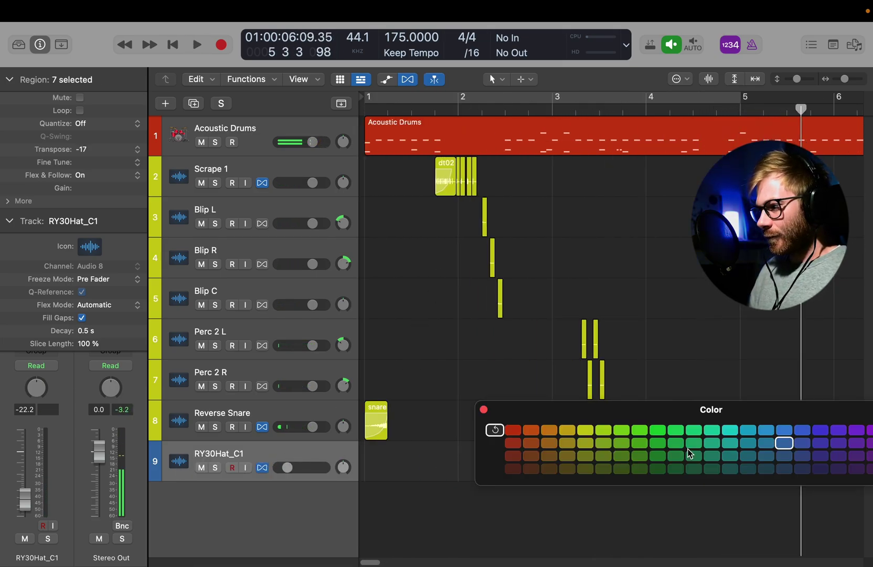
{"action": "left_click", "coordinate": [586, 431]}
{"action": "key", "text": "x"}
{"action": "key", "text": "x"}
{"action": "left_click", "coordinate": [482, 409]}
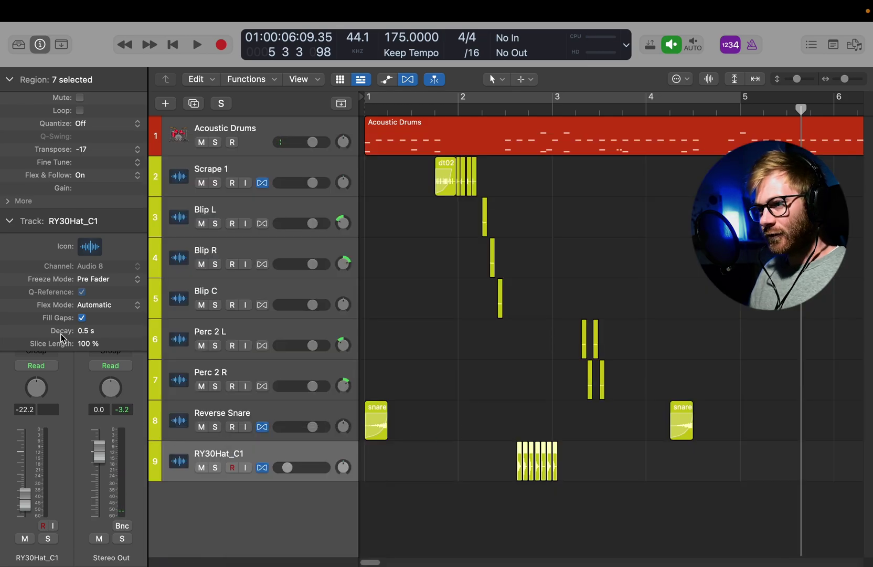
Reset the hat track volume to 0.0 dB, set its regions' gain to -12.7 dB and play from the start
{"action": "left_click", "coordinate": [8, 80]}
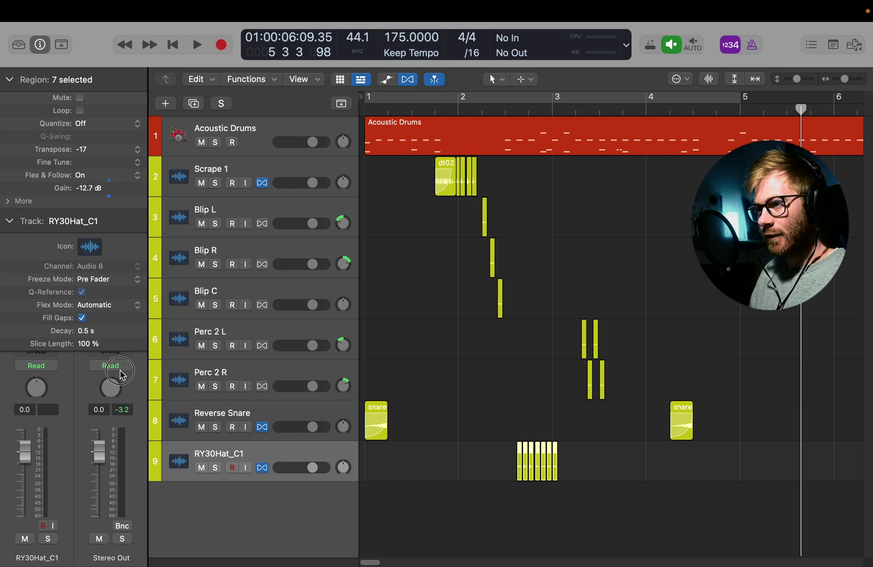
{"action": "key", "text": "space"}
{"action": "key", "text": "Return"}
{"action": "left_click", "coordinate": [9, 80]}
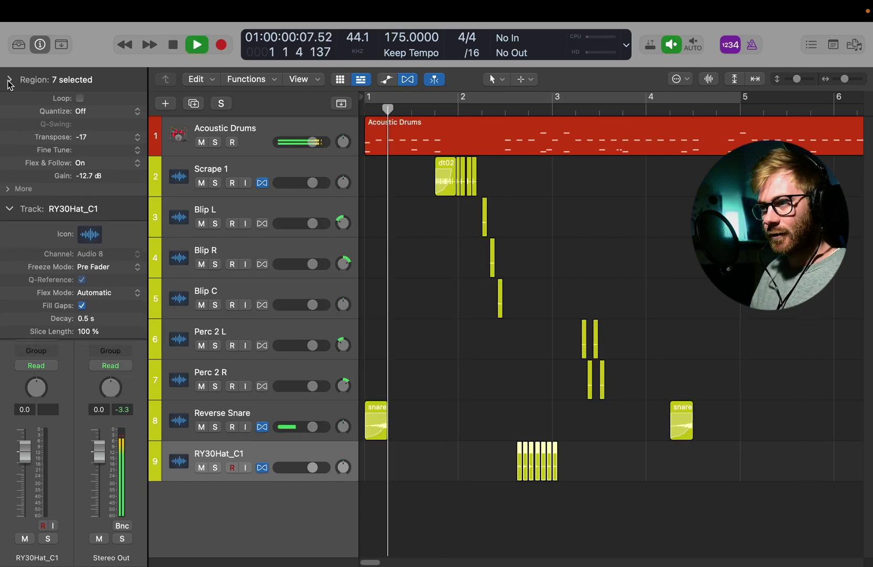
Insert a mono Chorus effect on the RY30Hat_C1 track
{"action": "left_click", "coordinate": [24, 316]}
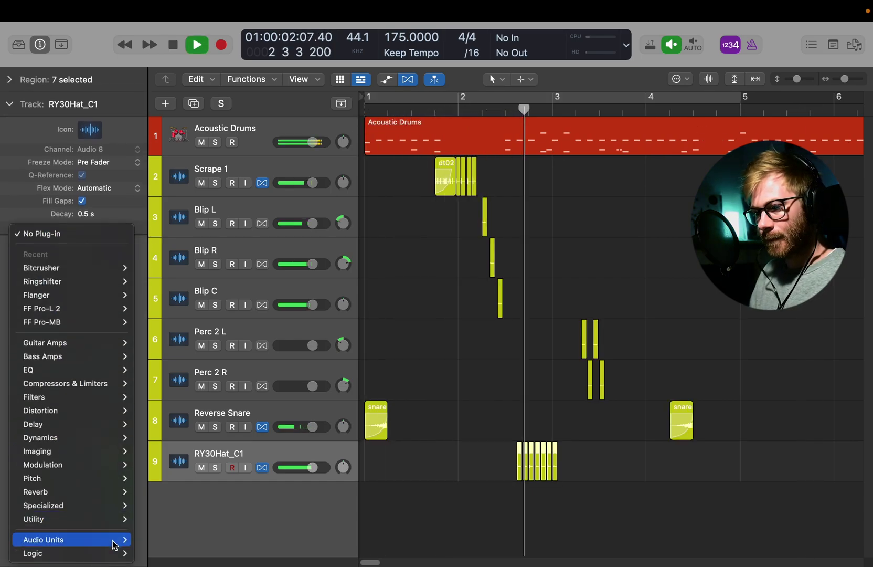
{"action": "mouse_move", "coordinate": [120, 553]}
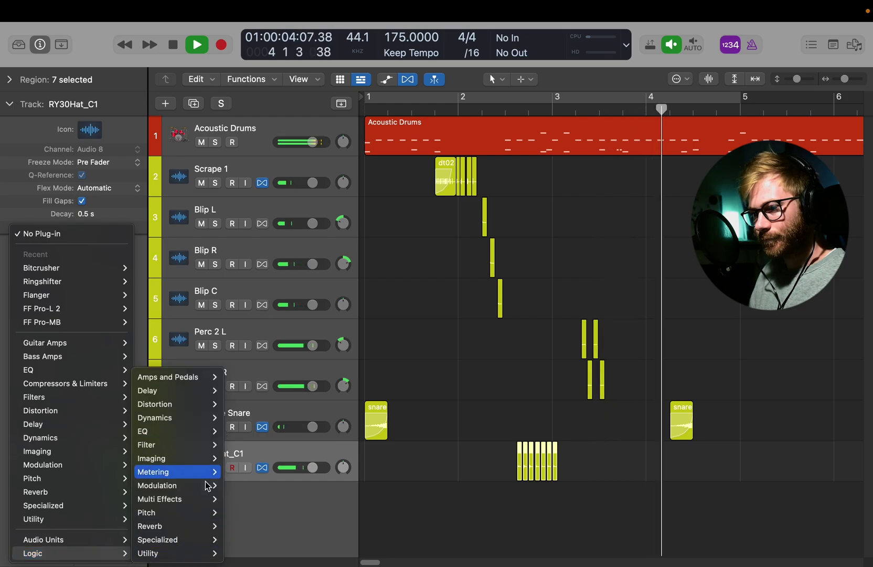
{"action": "mouse_move", "coordinate": [208, 486]}
{"action": "mouse_move", "coordinate": [262, 417]}
{"action": "left_click", "coordinate": [328, 417]}
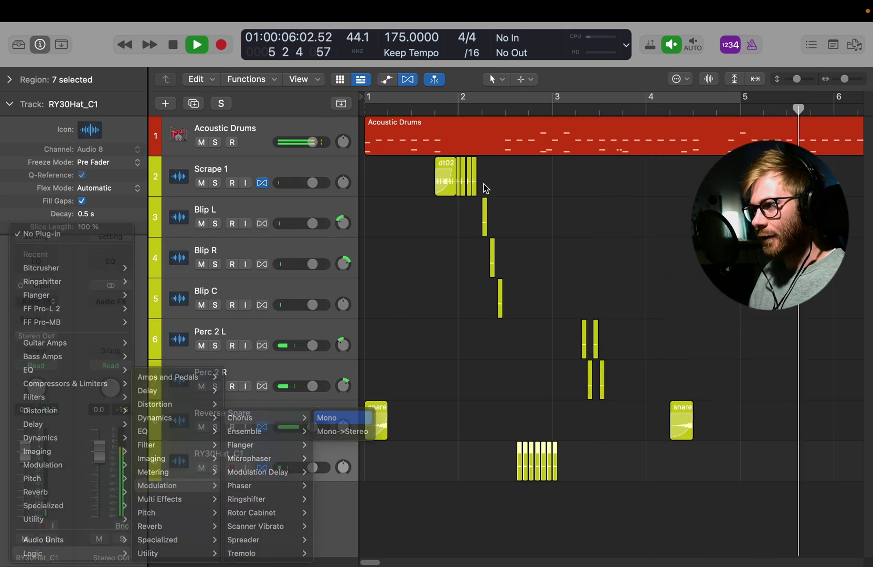
Restart playback just before the hat pattern and lower the RY30Hat_C1 volume to -4.1 dB
{"action": "key", "text": "space"}
{"action": "scroll", "coordinate": [505, 203], "scroll_direction": "left", "scroll_amount": 7}
{"action": "left_click", "coordinate": [505, 98]}
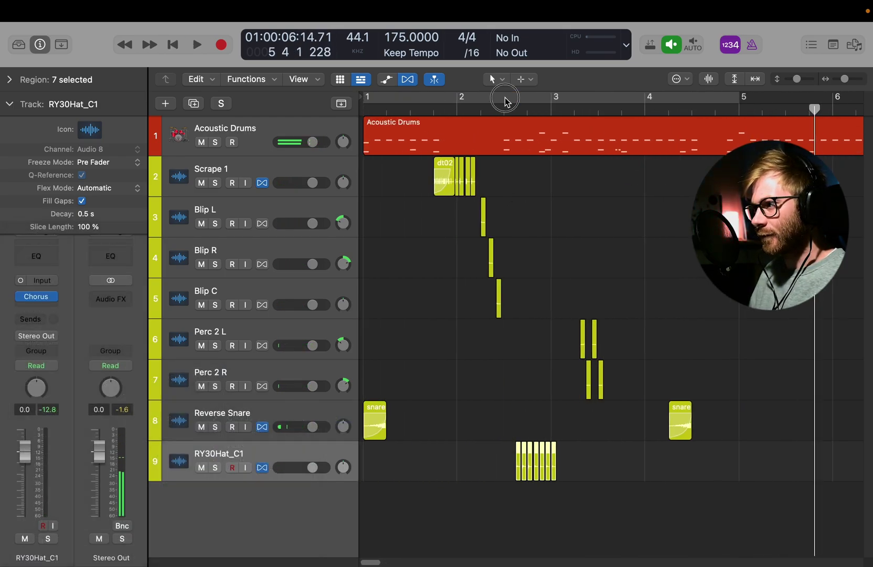
{"action": "key", "text": "space"}
{"action": "left_click_drag", "start_coordinate": [24, 451], "coordinate": [31, 474]}
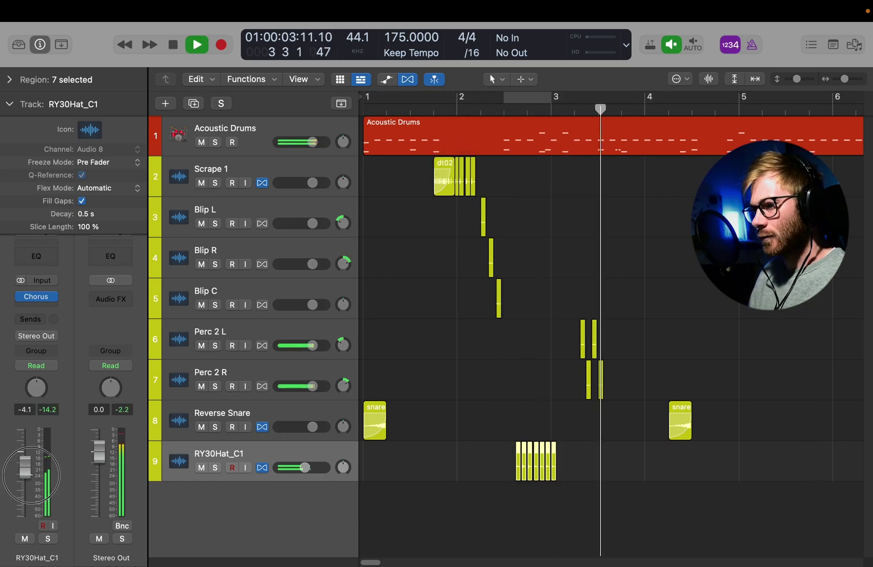
Set a cycle range over the whole Acoustic Drums region, from bar 1 to bar 17
{"action": "scroll", "coordinate": [396, 407], "scroll_direction": "down", "scroll_amount": 6}
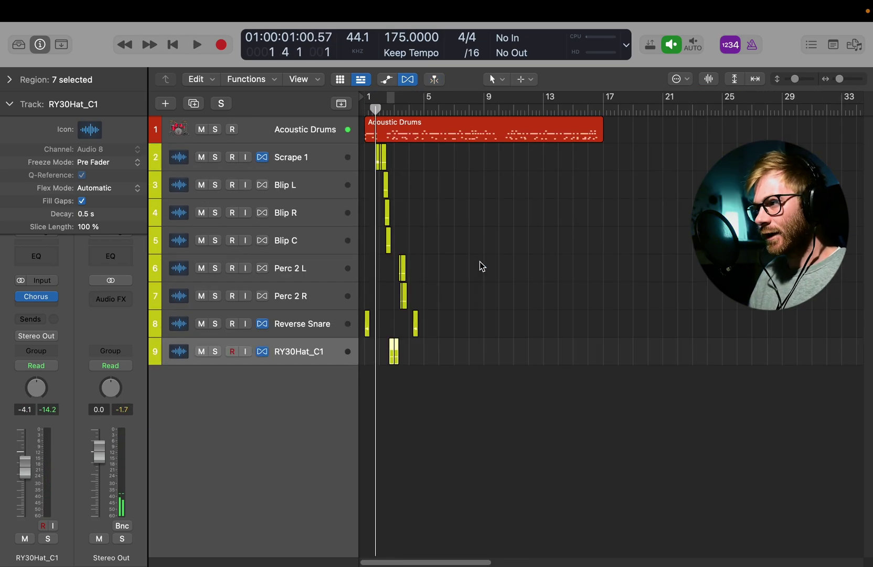
{"action": "key", "text": "super+Right"}
{"action": "scroll", "coordinate": [469, 259], "scroll_direction": "left", "scroll_amount": 1}
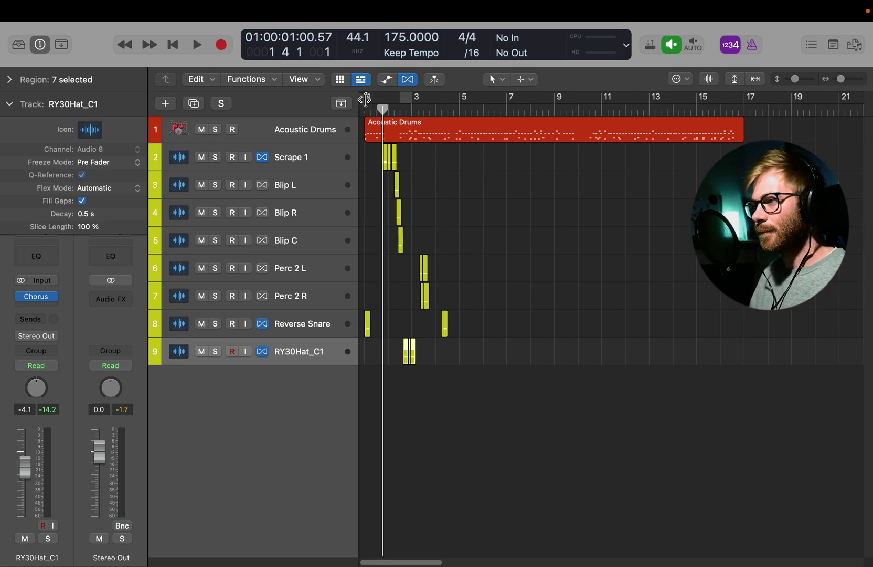
{"action": "left_click_drag", "start_coordinate": [365, 100], "coordinate": [742, 101]}
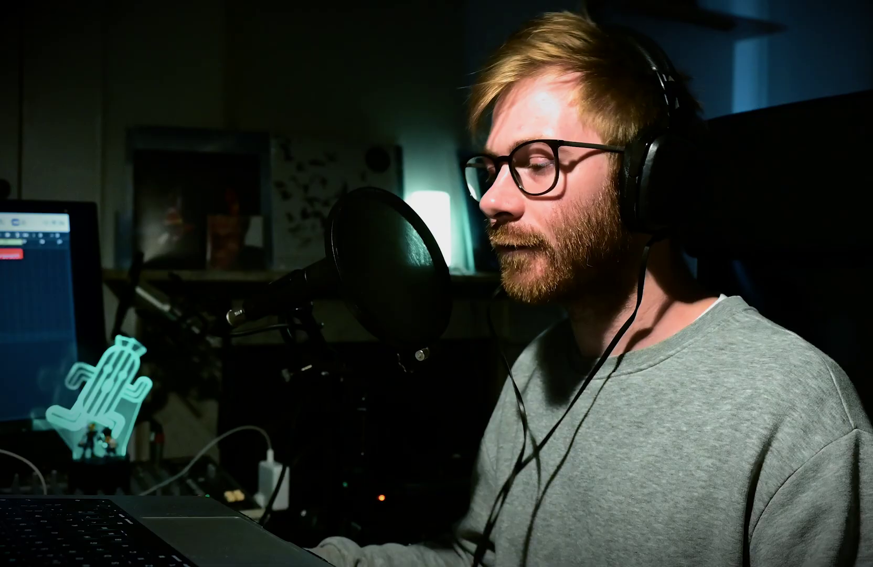